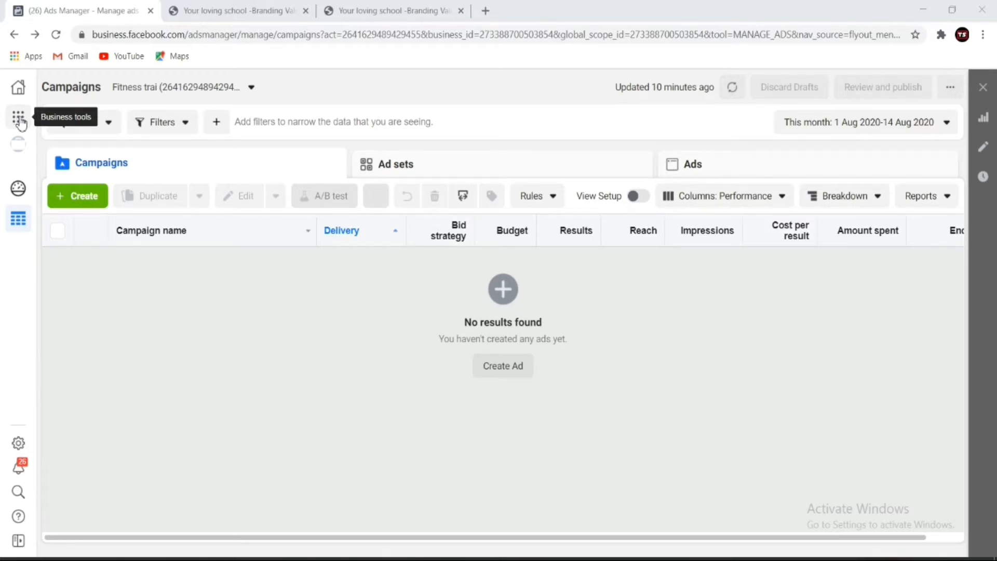
# Open the Audiences section of the Fitness tr business account from the business tools
pyautogui.click(19, 121)
pyautogui.scroll(-6, 234, 255)
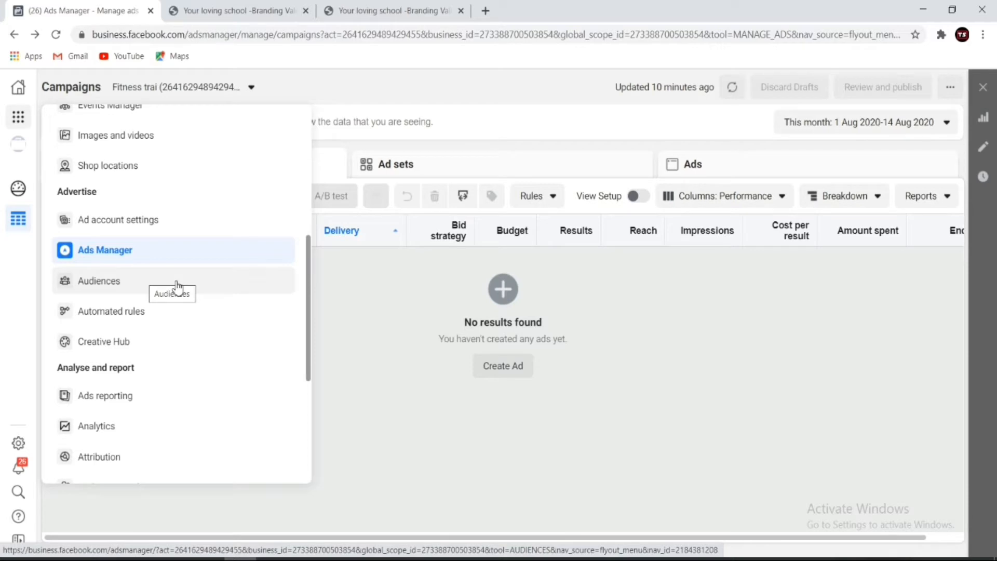
pyautogui.click(142, 286)
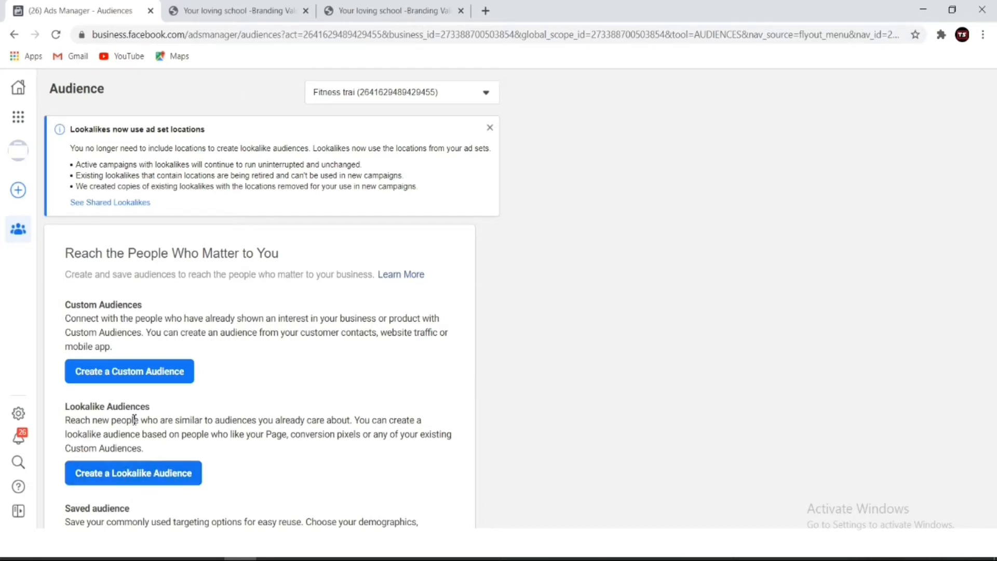
pyautogui.click(163, 371)
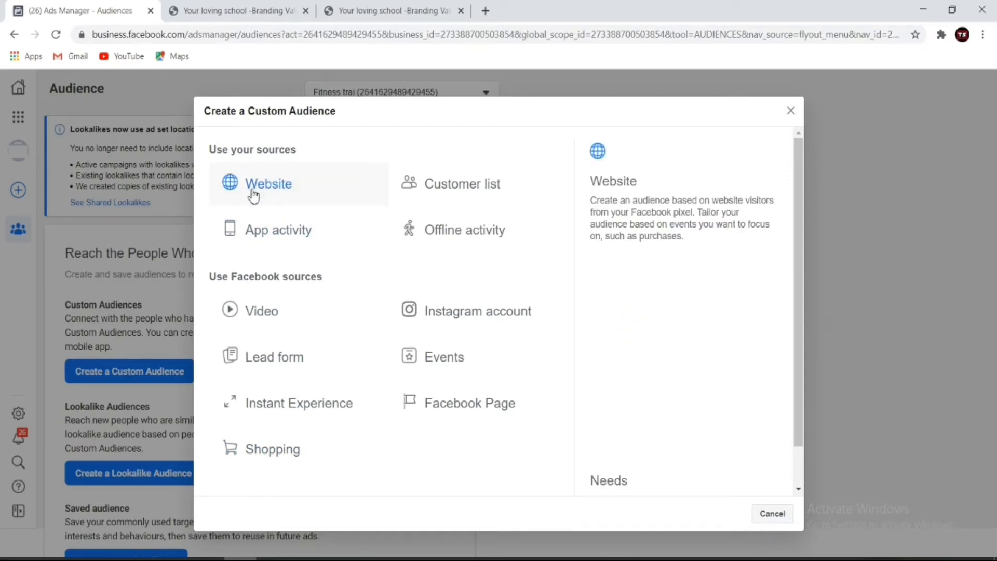
pyautogui.click(301, 183)
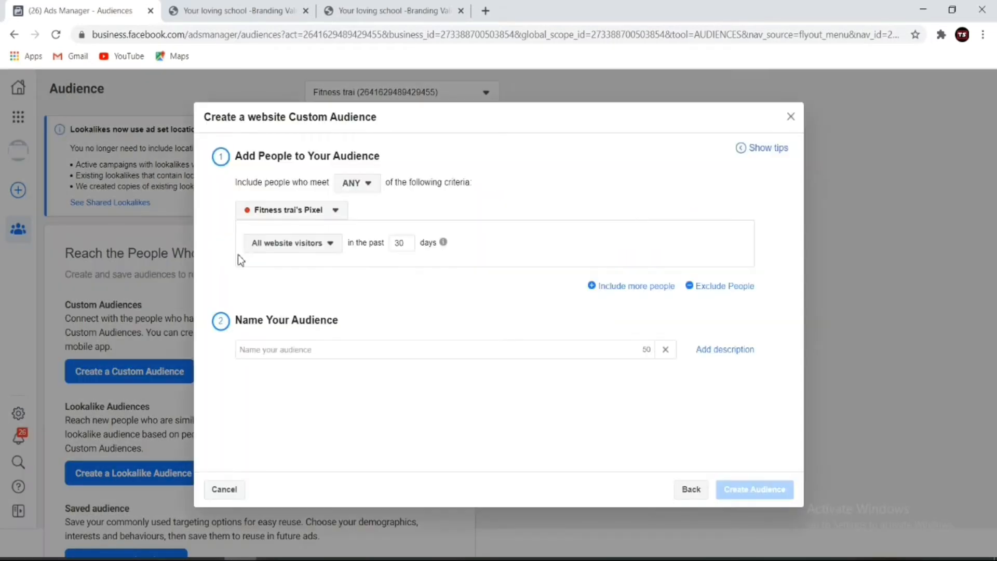
pyautogui.click(337, 212)
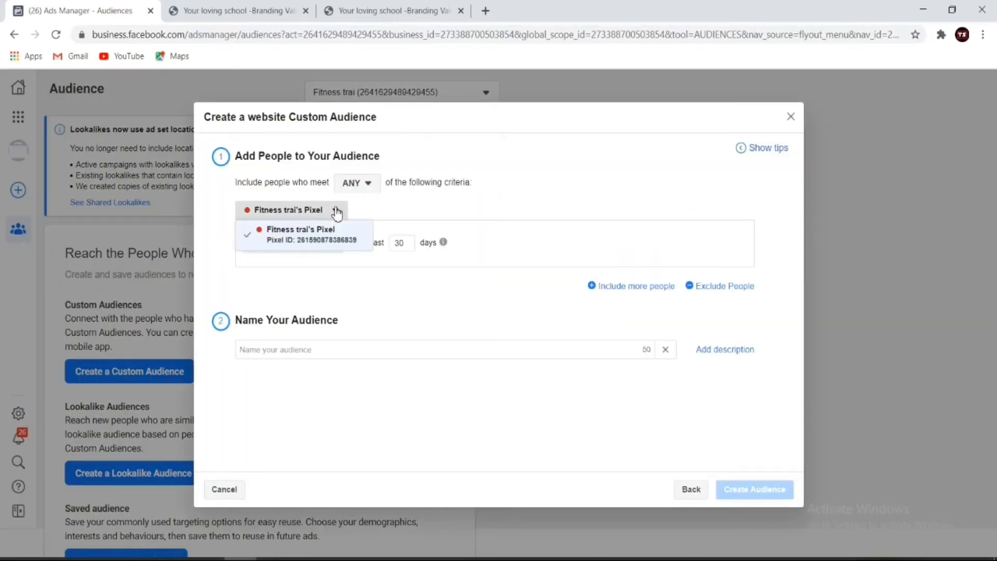
pyautogui.click(402, 206)
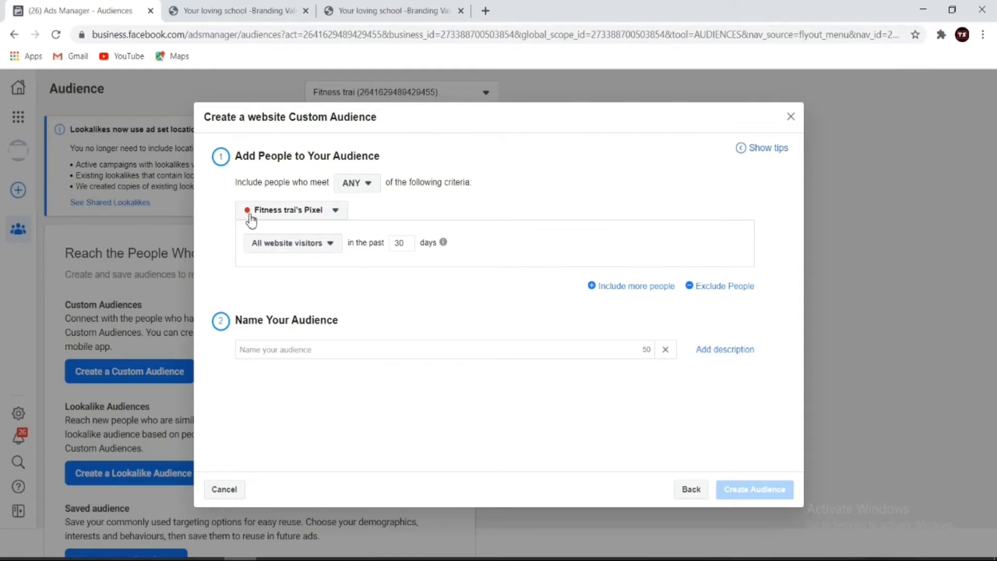
pyautogui.click(791, 116)
# Switch to the 100dayscourse business account and start a custom audience with Website as its source
pyautogui.click(16, 150)
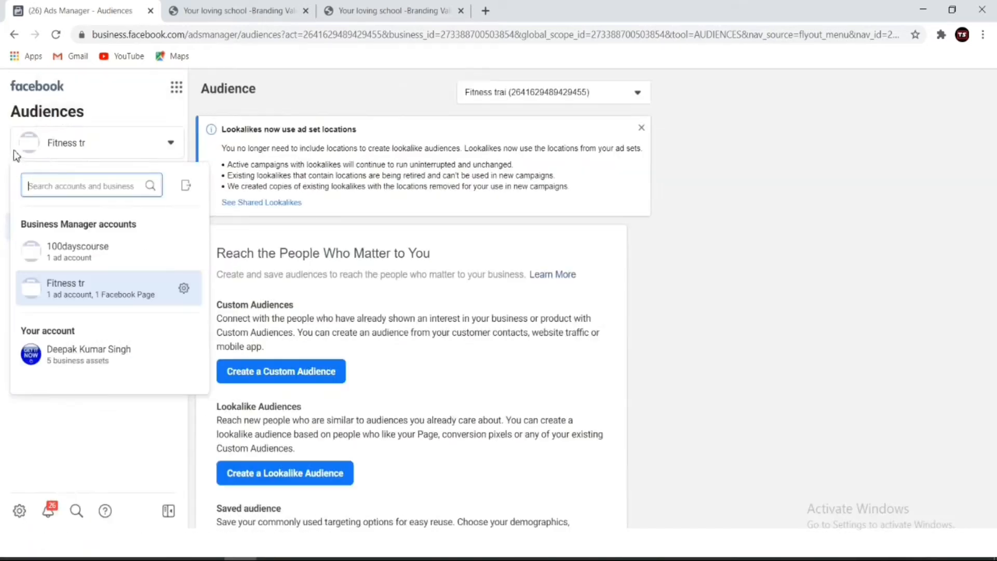
pyautogui.click(125, 255)
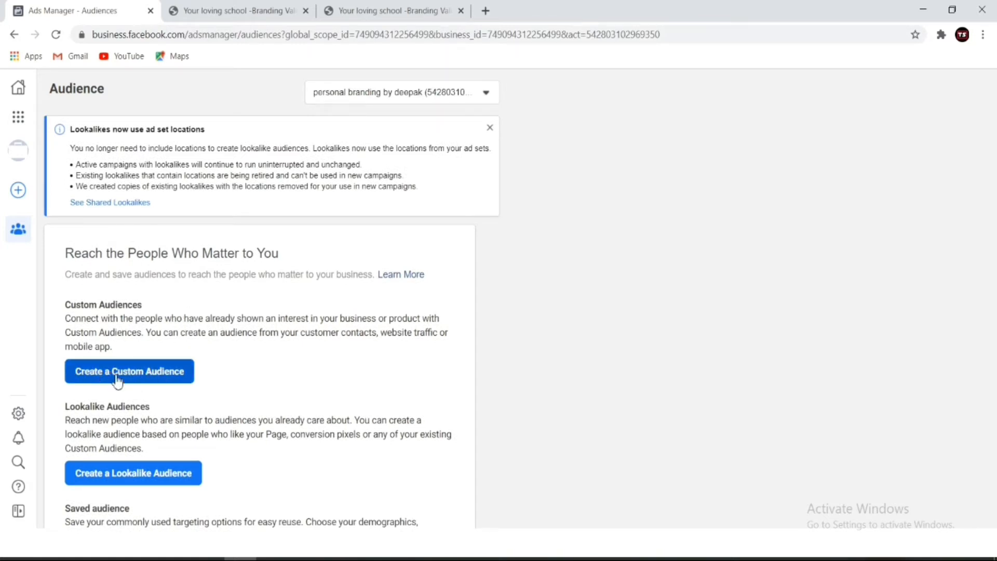
pyautogui.click(155, 373)
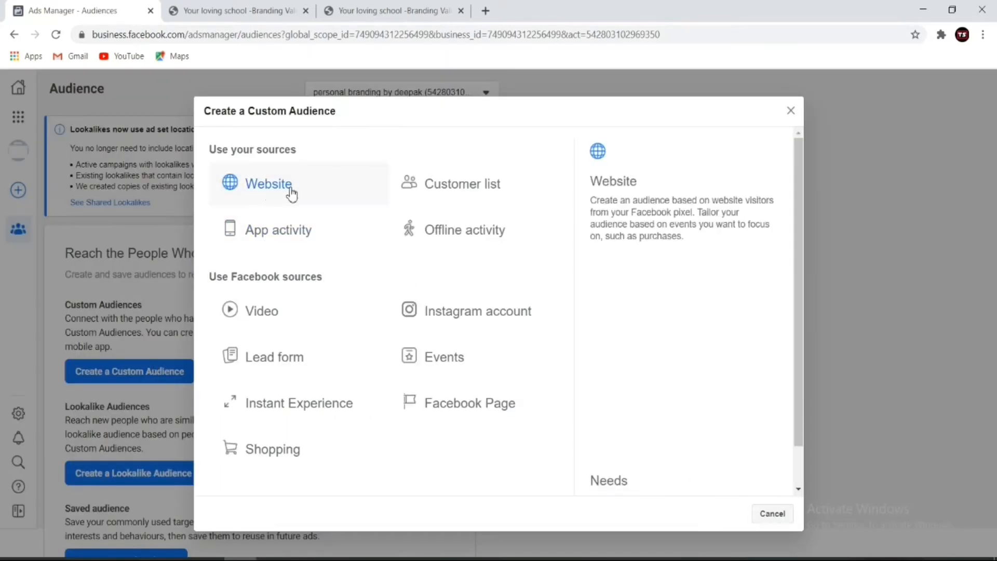
pyautogui.click(281, 190)
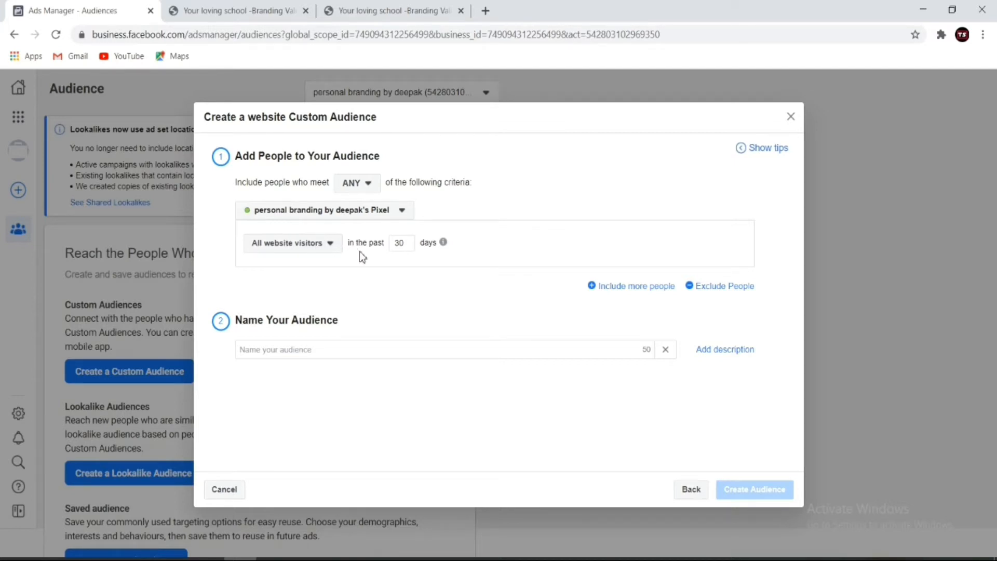
# Include all website visitors in the custom audience and set the period to the past 180 days
pyautogui.click(326, 248)
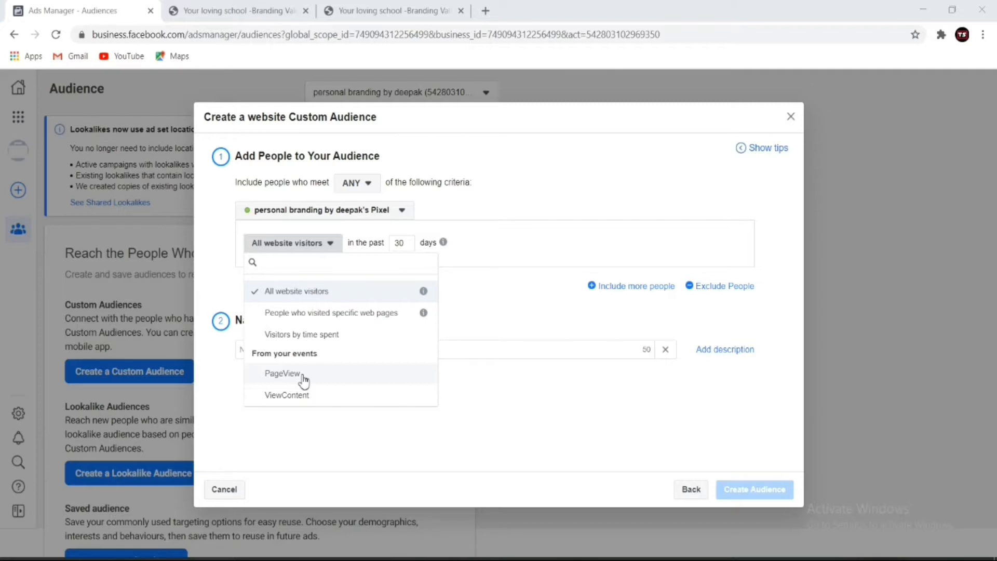
pyautogui.click(349, 437)
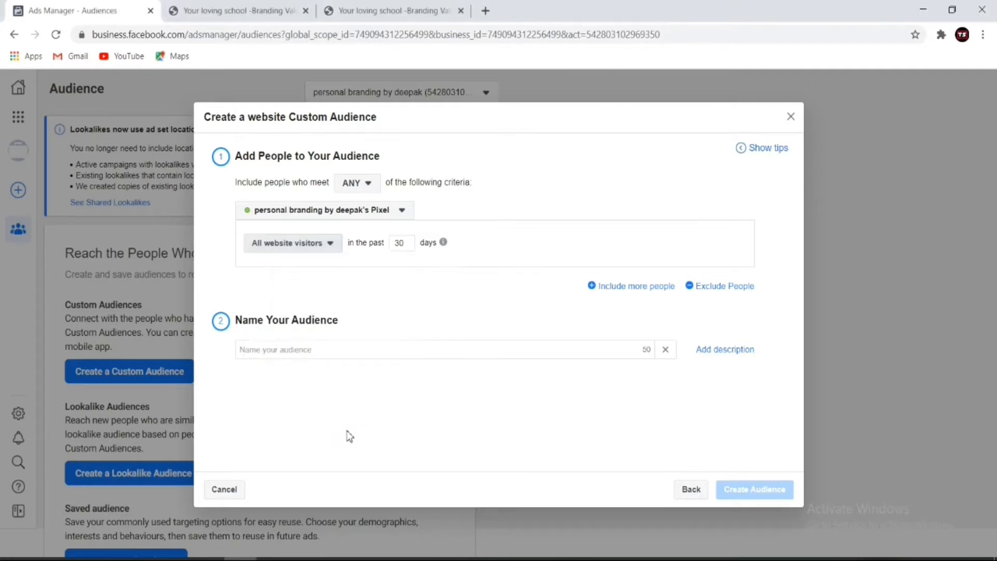
pyautogui.click(319, 245)
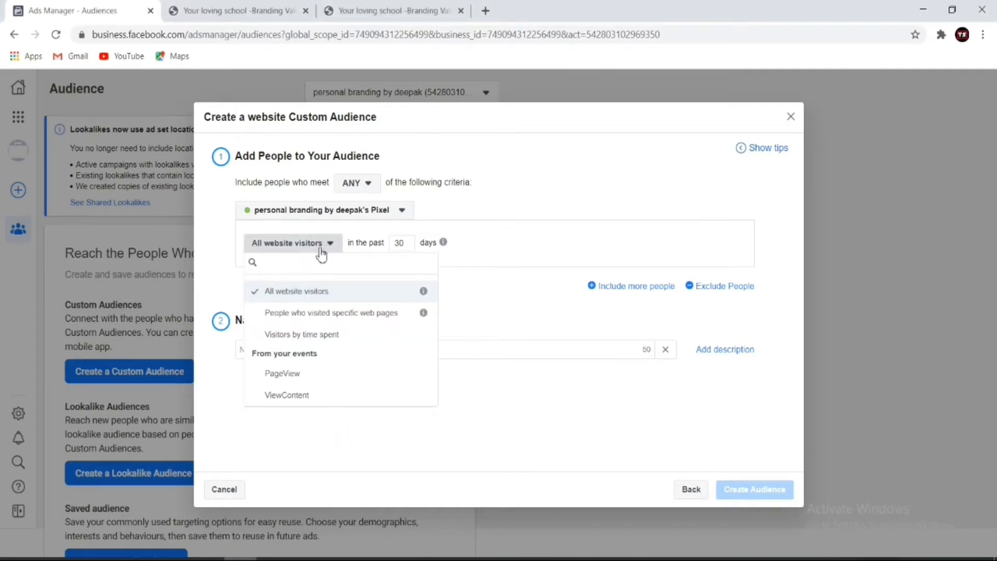
pyautogui.click(364, 294)
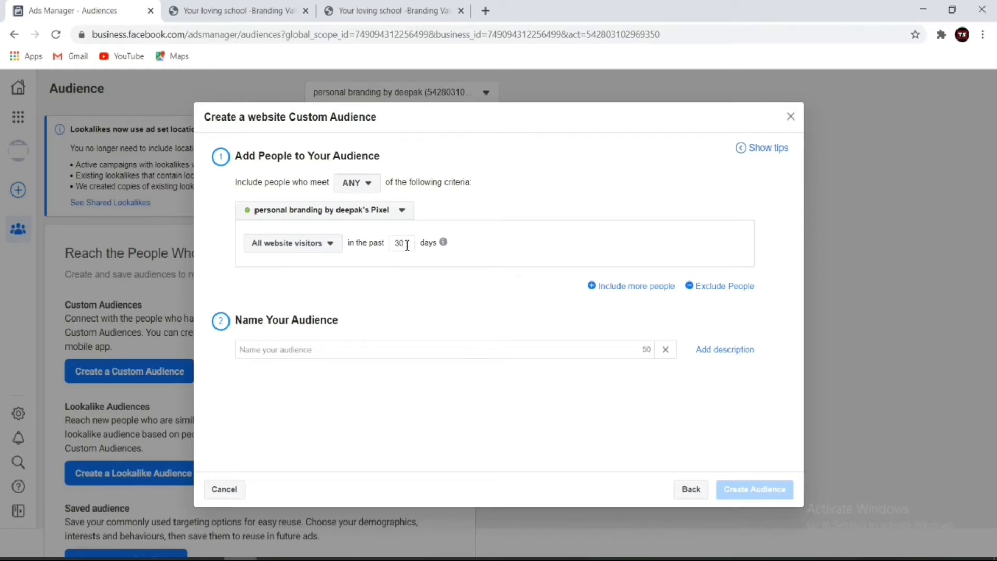
pyautogui.press('BackSpace')
pyautogui.press('BackSpace')
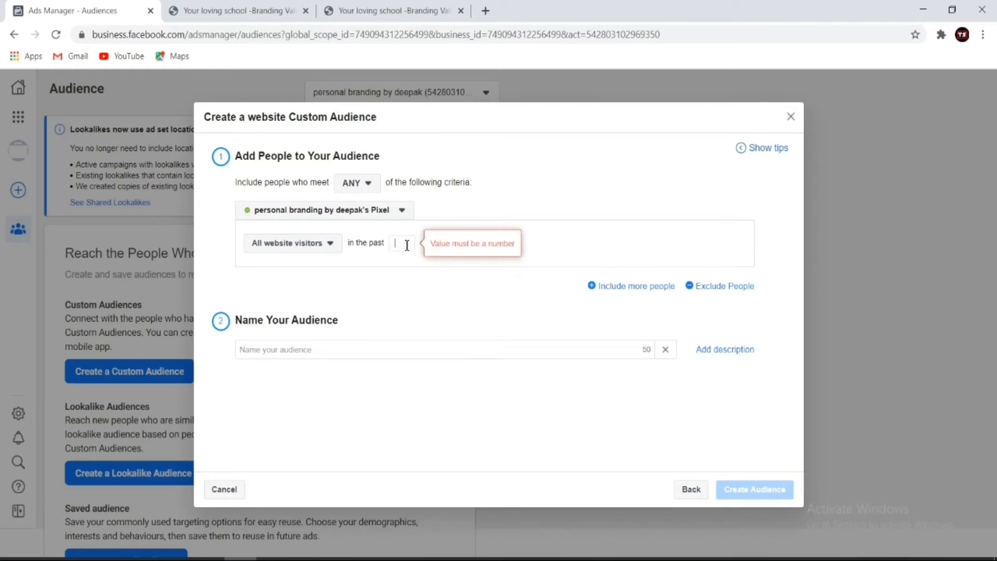
pyautogui.write('180')
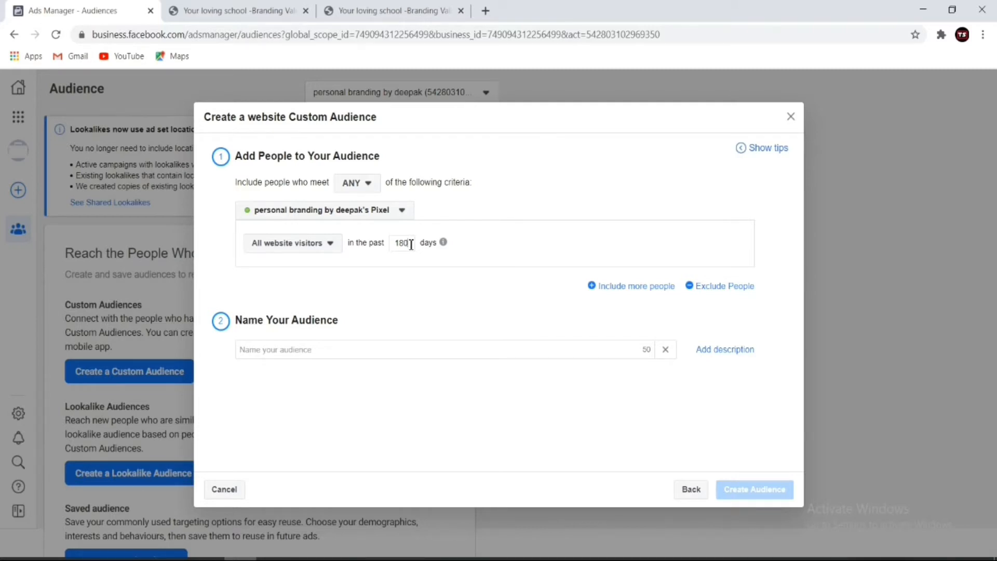
# Try visitor periods of 190, 200 and 300 days for the audience and restore 180 days
pyautogui.press('BackSpace')
pyautogui.press('BackSpace')
pyautogui.write('6')
pyautogui.press('BackSpace')
pyautogui.write('90')
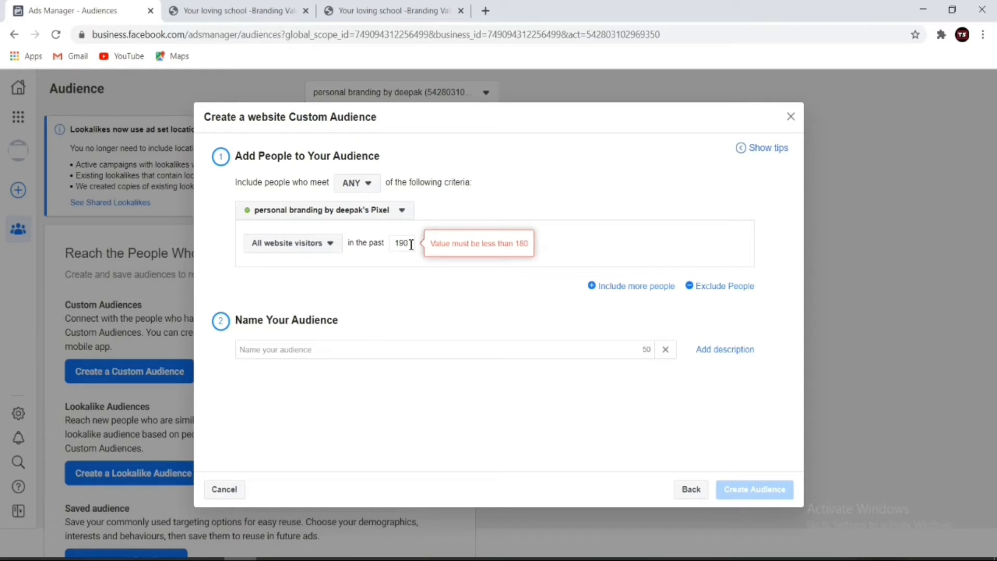
pyautogui.press('BackSpace')
pyautogui.press('BackSpace')
pyautogui.press('BackSpace')
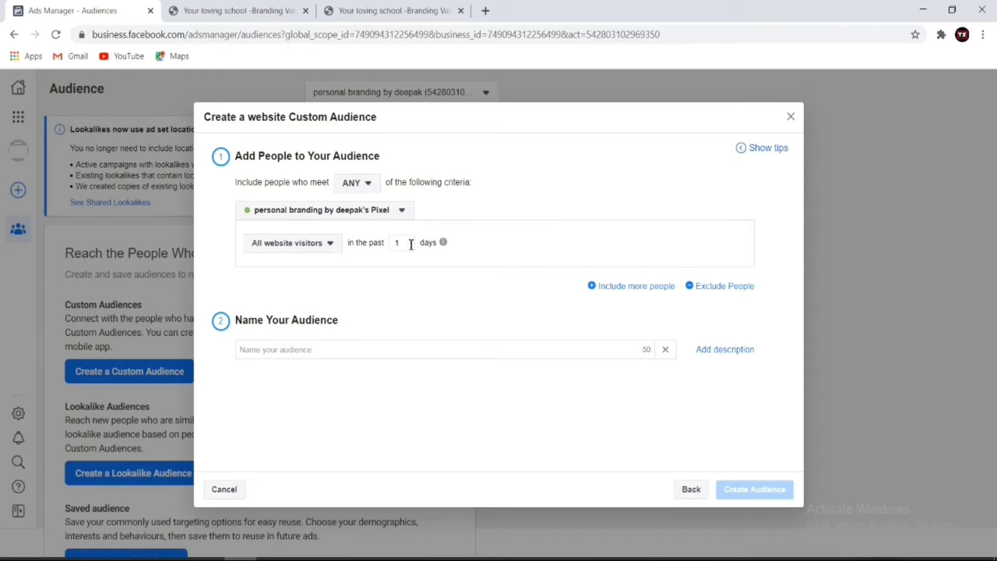
pyautogui.write('200')
pyautogui.press('BackSpace')
pyautogui.press('BackSpace')
pyautogui.press('BackSpace')
pyautogui.write('300')
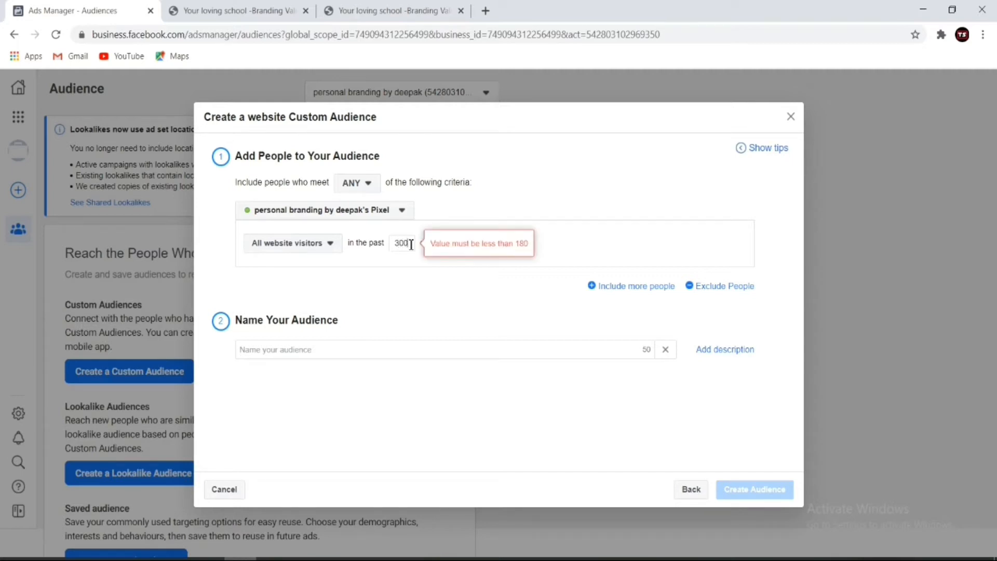
pyautogui.press('BackSpace')
pyautogui.press('BackSpace')
pyautogui.press('BackSpace')
pyautogui.write('180')
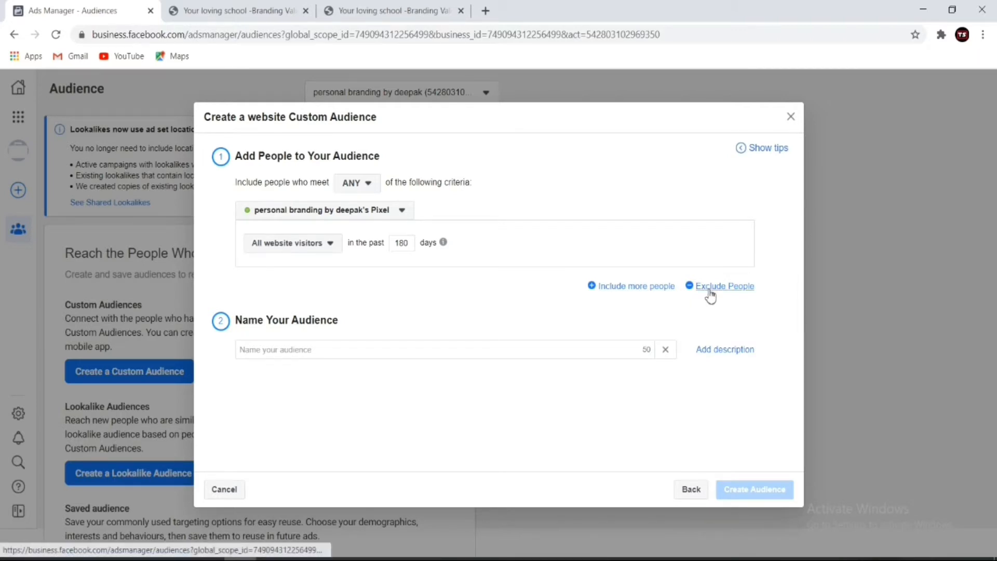
# Name the audience "website visited in past 180 days" and create it
pyautogui.click(355, 352)
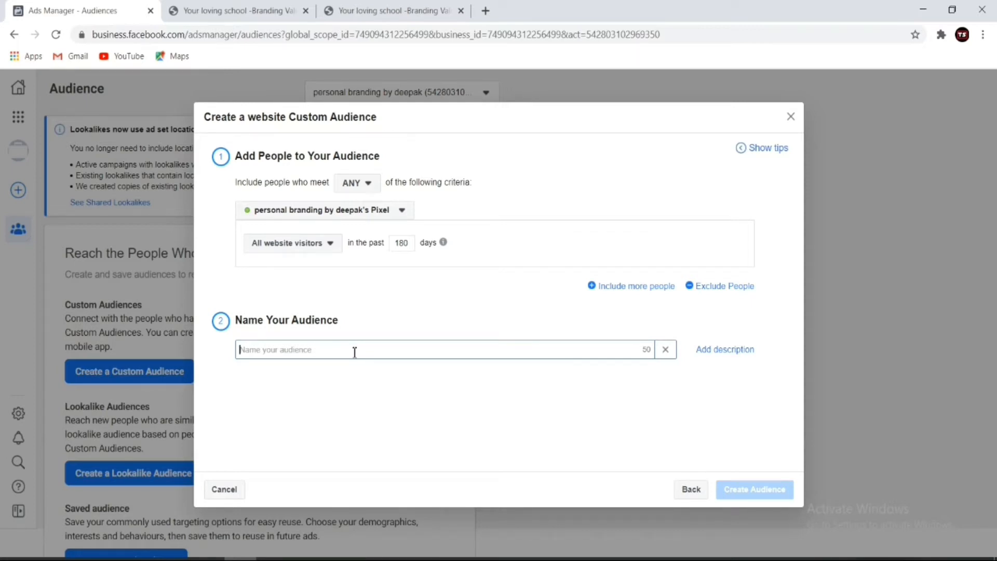
pyautogui.write('w')
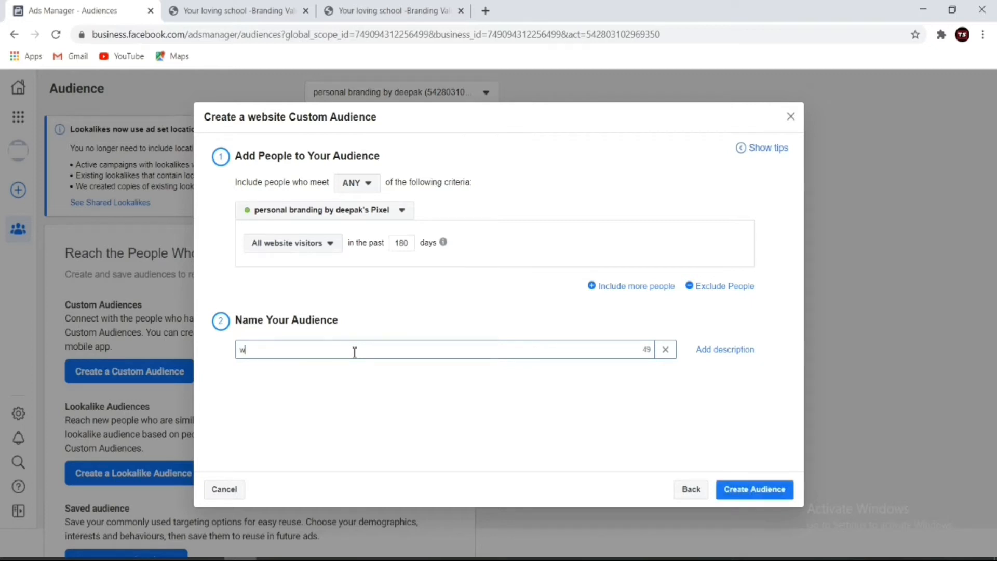
pyautogui.write('ebsite visited in past 180 da')
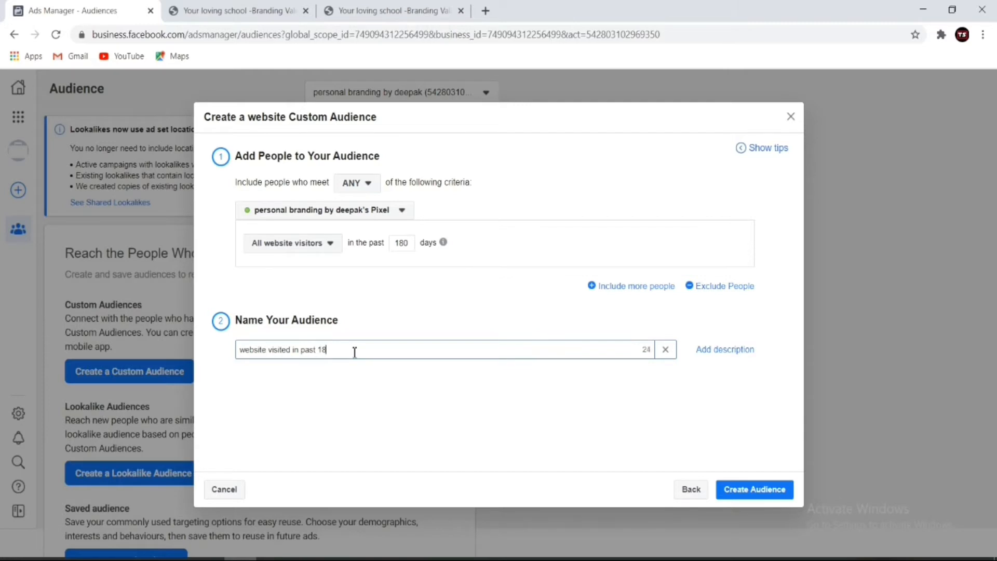
pyautogui.write('ys')
pyautogui.press('BackSpace')
pyautogui.press('BackSpace')
pyautogui.write('ys')
pyautogui.click(751, 491)
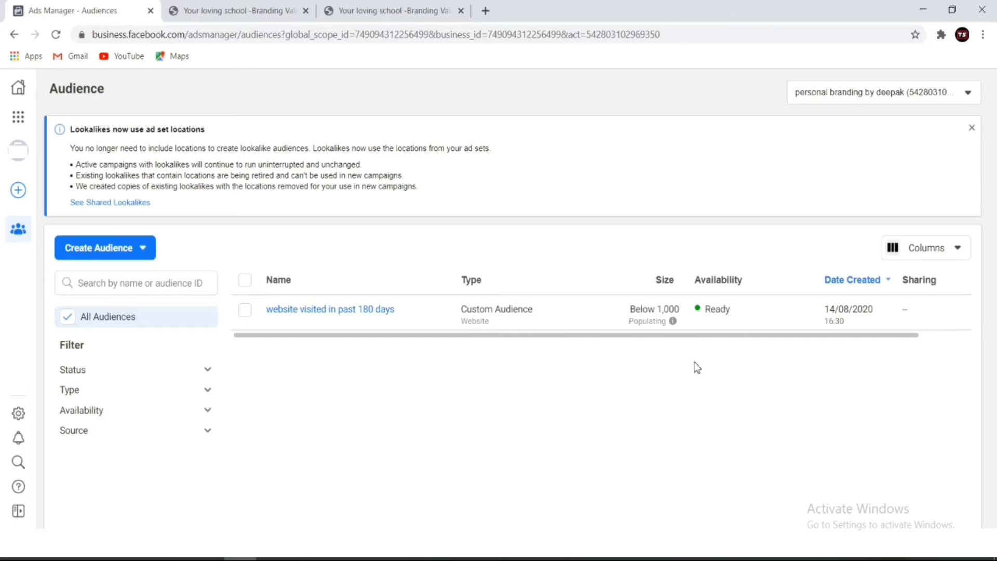
# Start another website custom audience that includes all website visitors from the past 180 days
pyautogui.moveTo(670, 322)
pyautogui.click(132, 254)
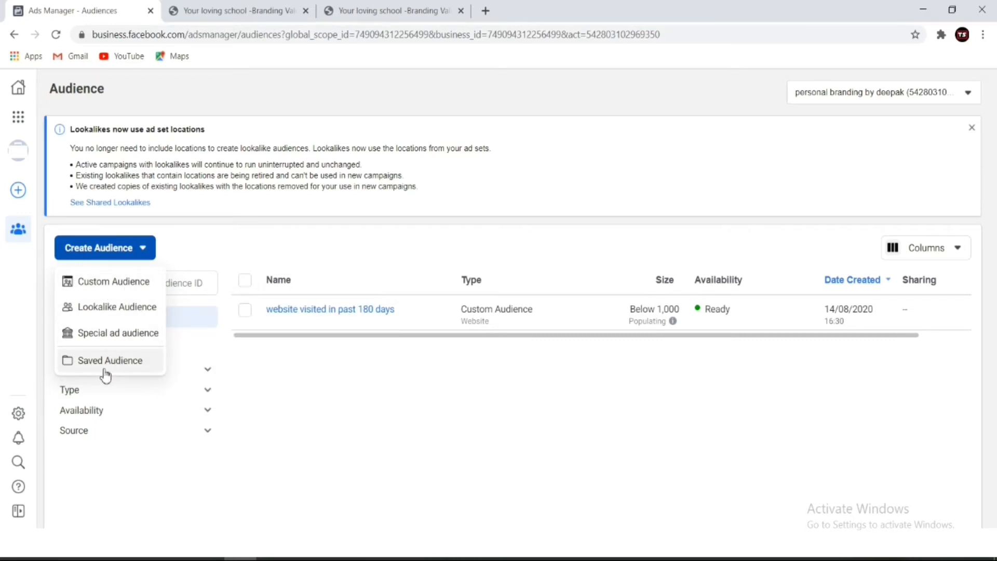
pyautogui.click(118, 283)
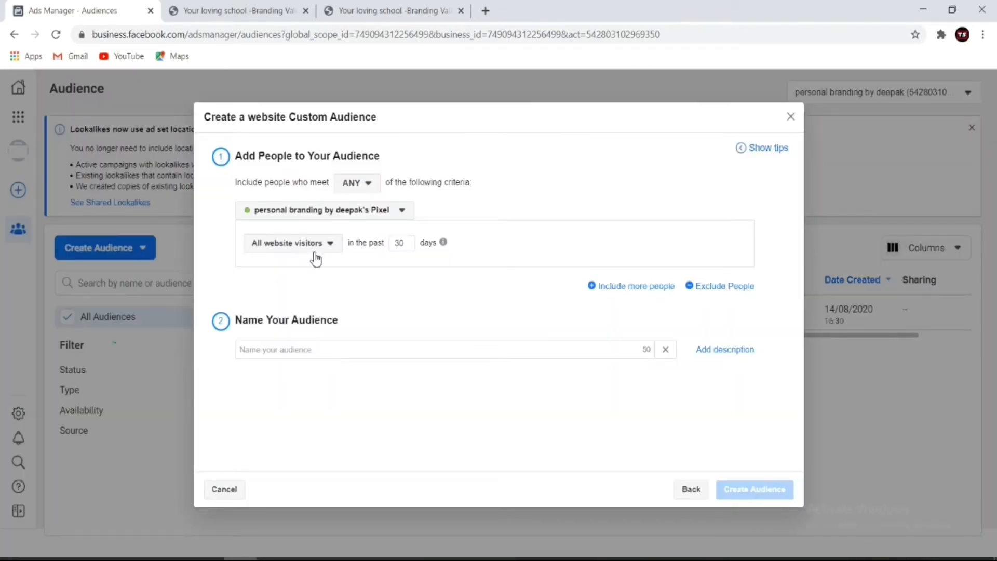
pyautogui.click(327, 248)
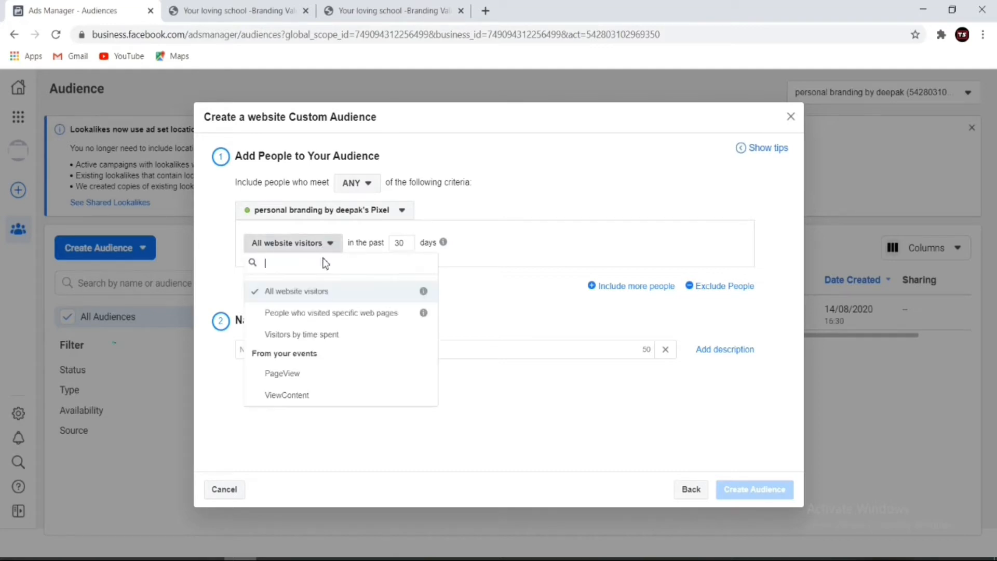
pyautogui.click(327, 289)
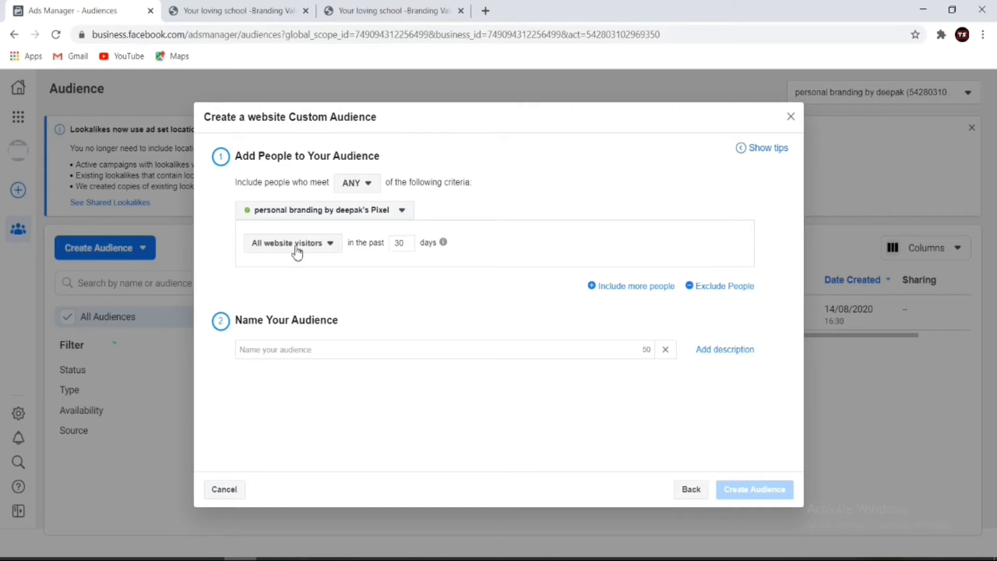
pyautogui.click(410, 244)
pyautogui.press('BackSpace')
pyautogui.press('BackSpace')
pyautogui.write('180')
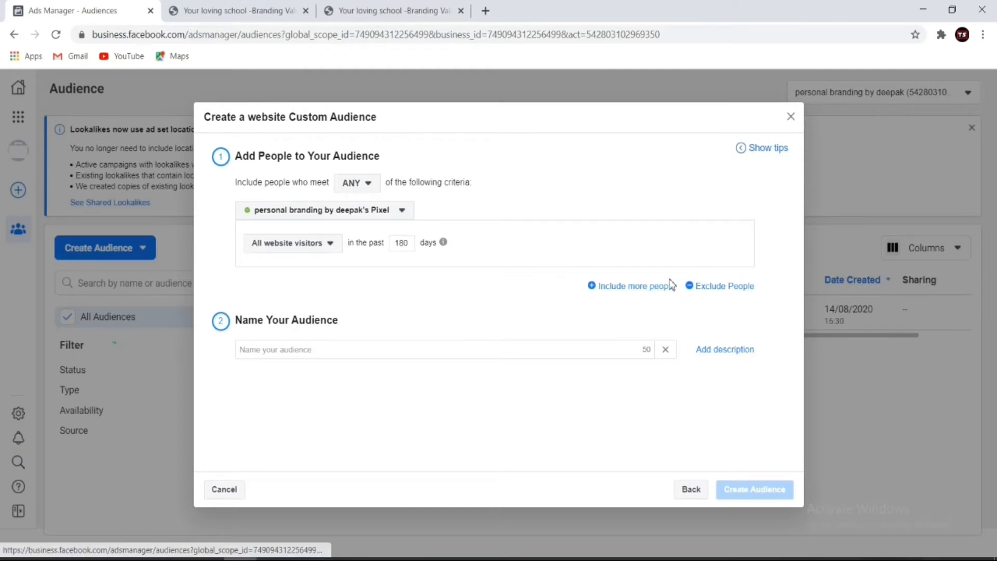
# Add an exclusion for people who visited specific web pages, using the URL contains condition
pyautogui.click(636, 288)
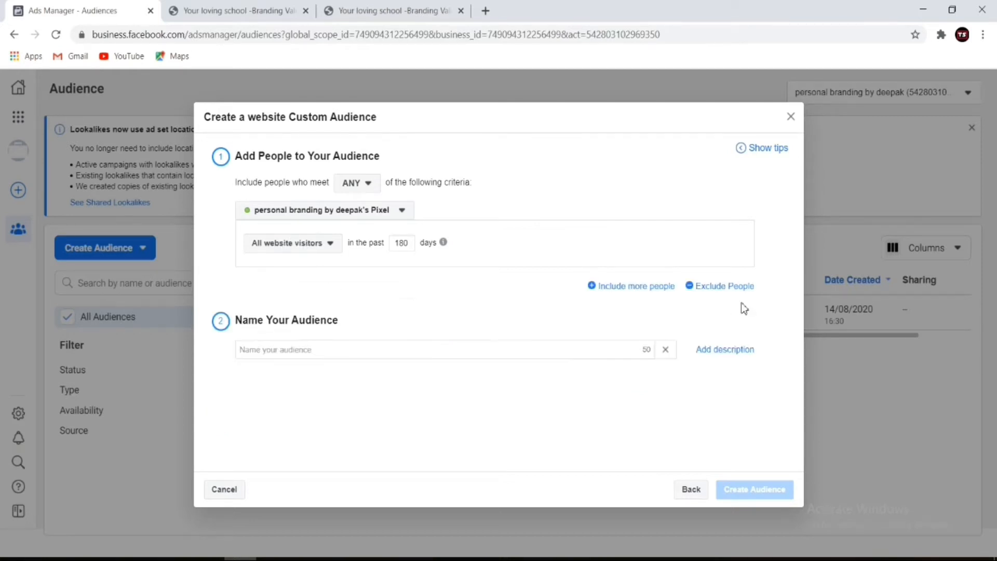
pyautogui.click(744, 306)
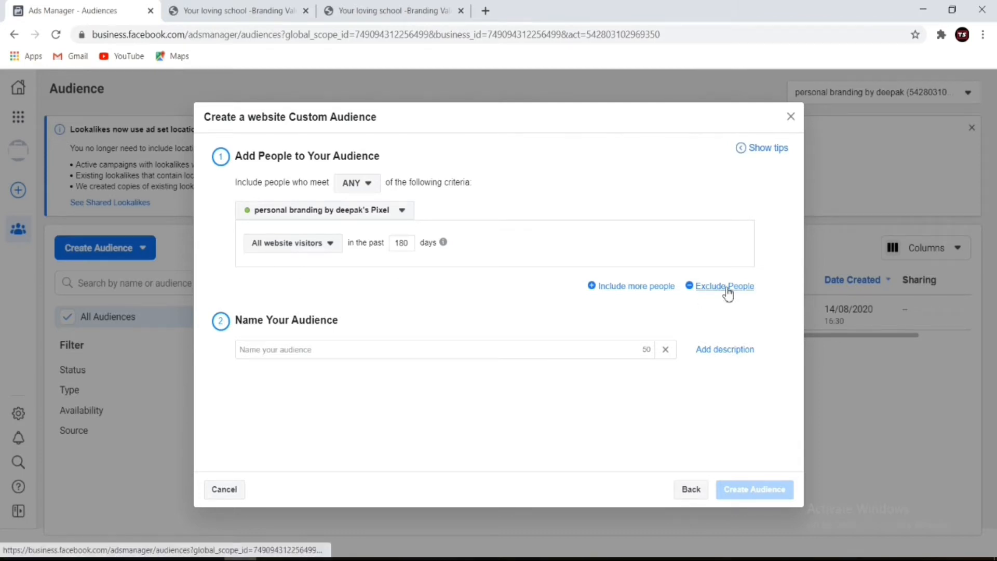
pyautogui.click(726, 287)
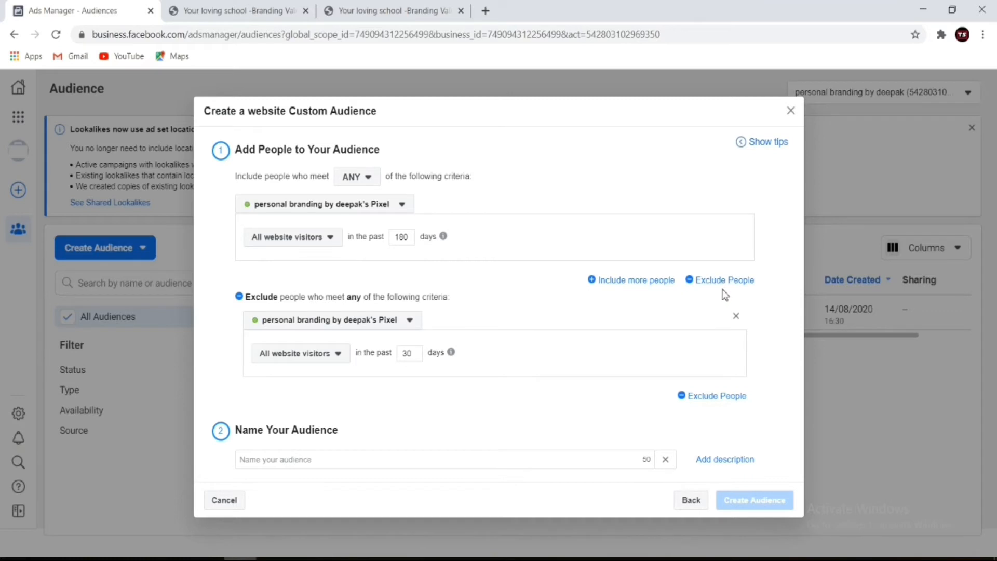
pyautogui.click(331, 357)
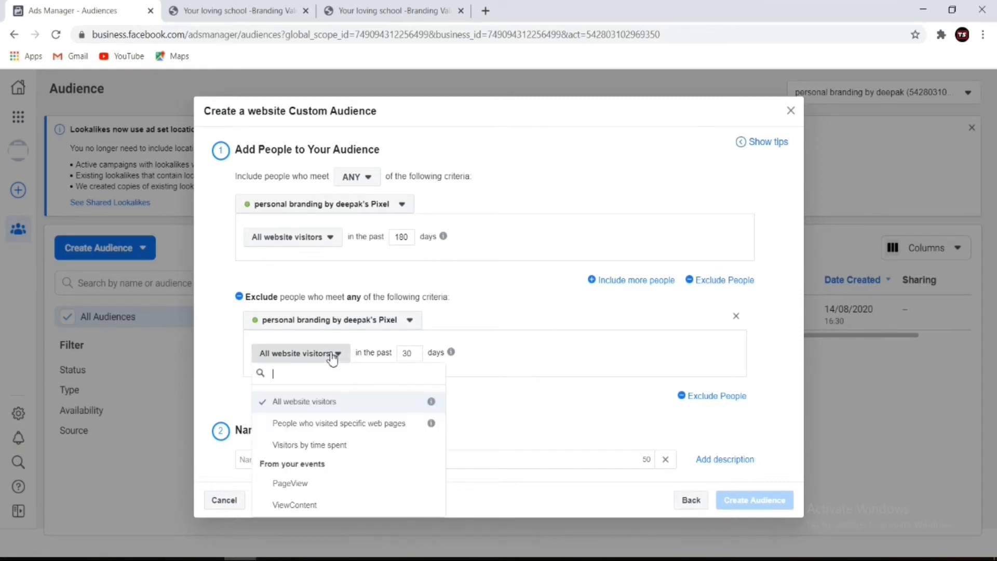
pyautogui.click(370, 429)
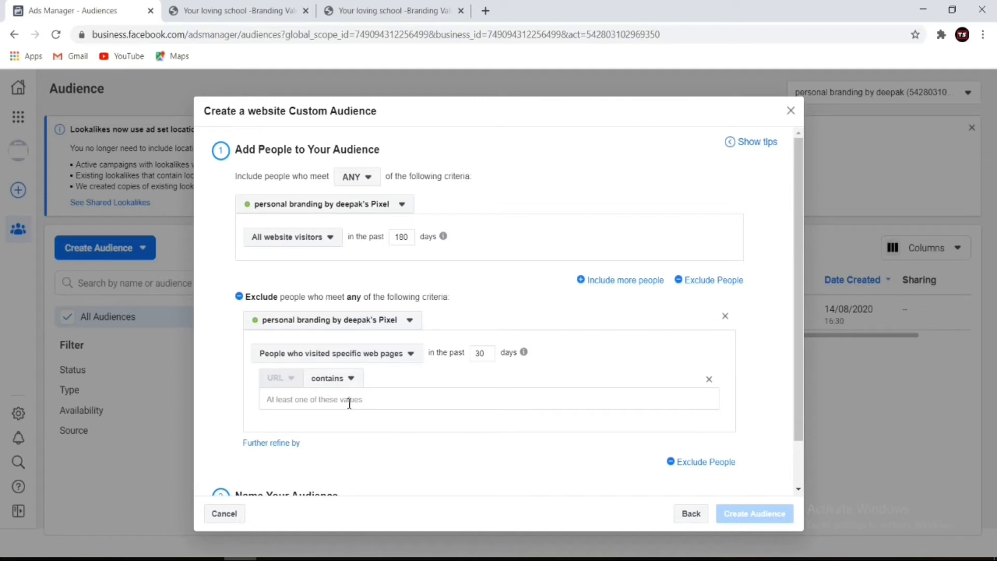
pyautogui.click(347, 379)
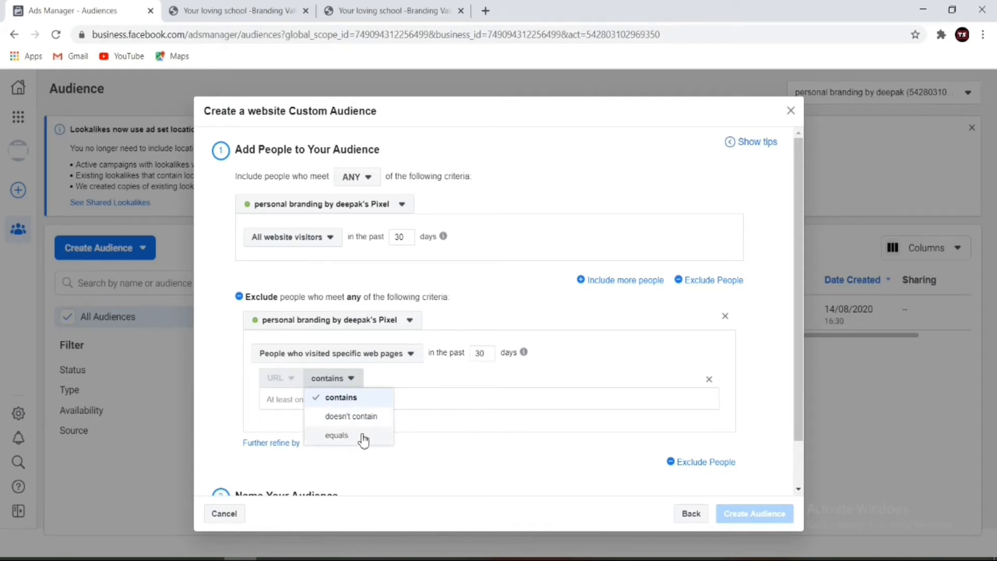
pyautogui.click(413, 477)
pyautogui.click(346, 379)
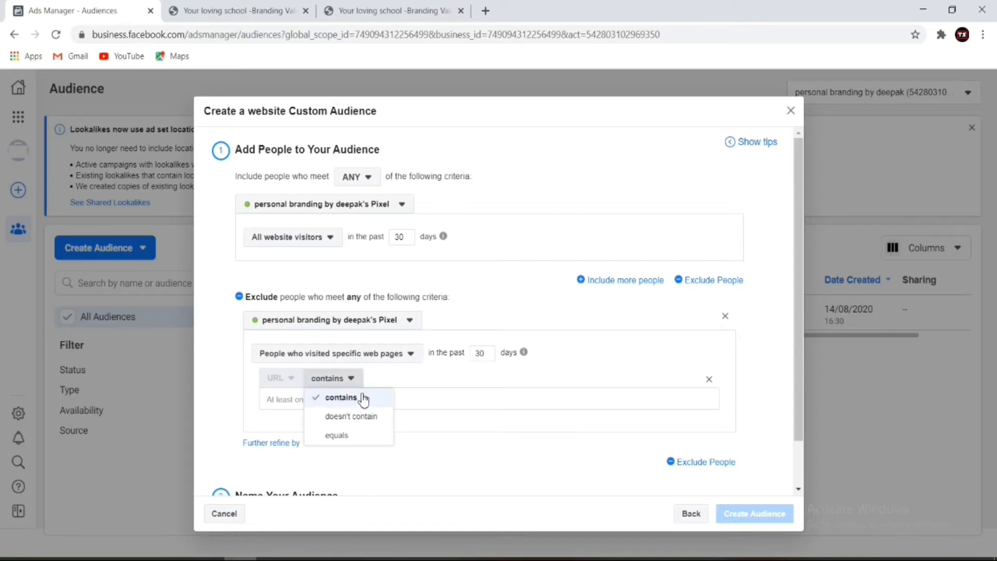
pyautogui.click(364, 399)
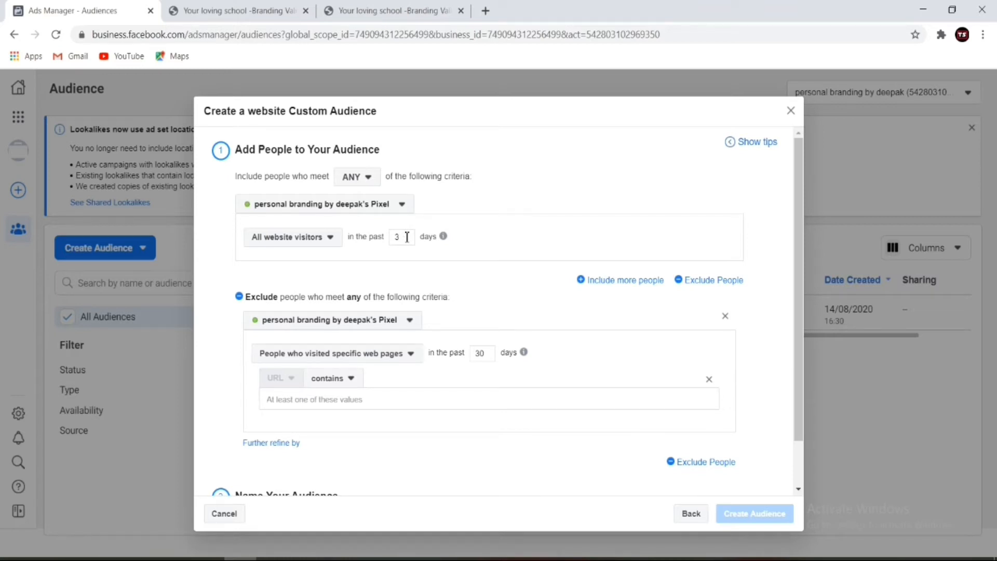
# Set the period to the past 180 days for both the included visitors and the excluded page visitors
pyautogui.press('BackSpace')
pyautogui.write('180')
pyautogui.click(488, 357)
pyautogui.press('BackSpace')
pyautogui.press('BackSpace')
pyautogui.write('180')
# Switch to the Your Loving School website, look over its home page and open the About Us page
pyautogui.scroll(-5, 345, 99)
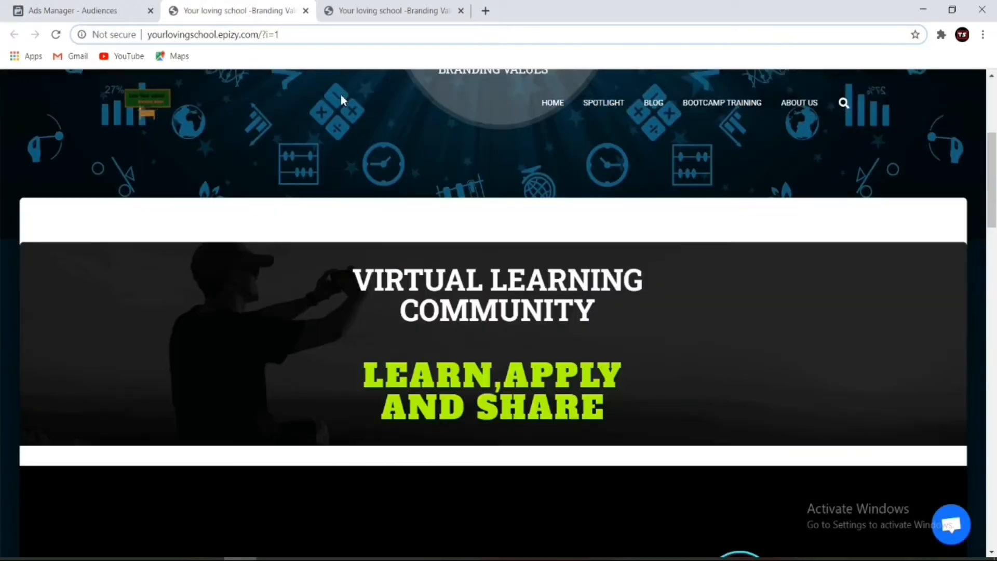
pyautogui.scroll(5, 367, 114)
pyautogui.scroll(-9, 311, 84)
pyautogui.scroll(-5, 311, 84)
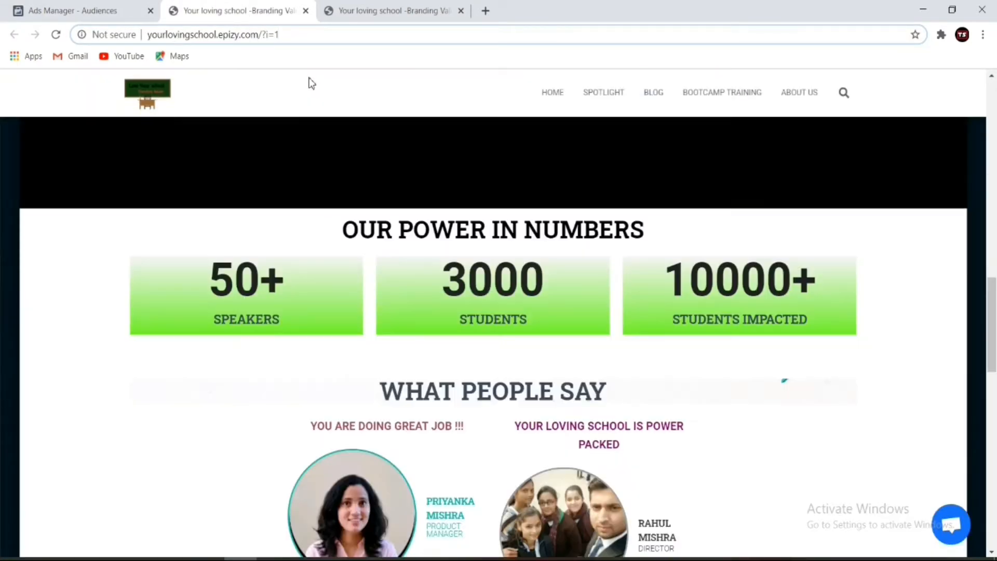
pyautogui.click(367, 12)
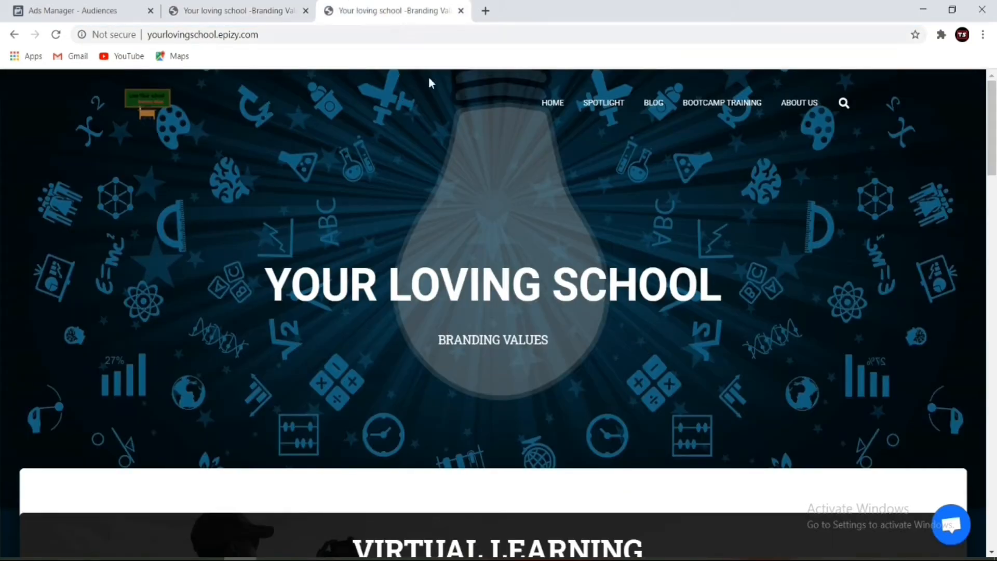
pyautogui.click(814, 103)
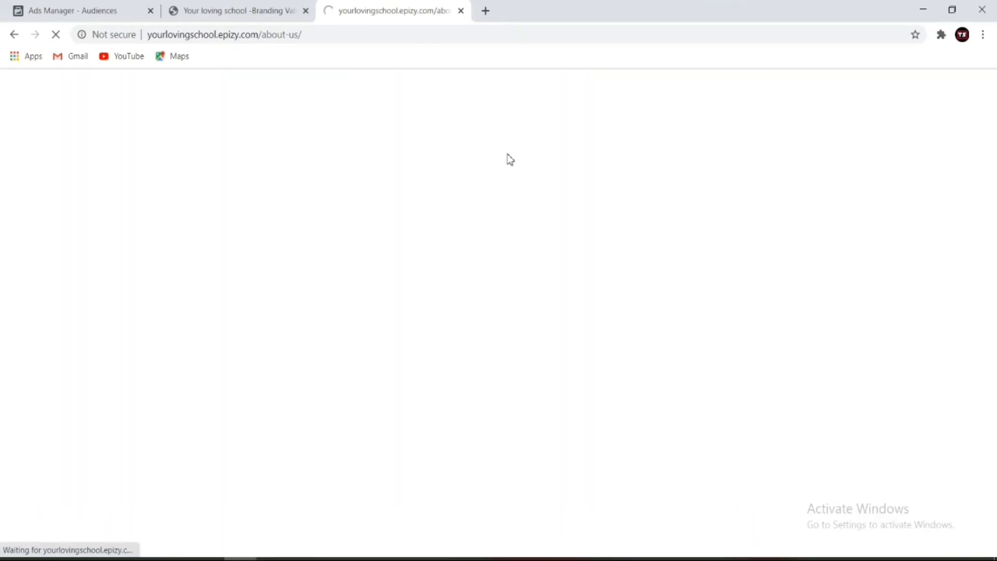
pyautogui.scroll(-3, 519, 233)
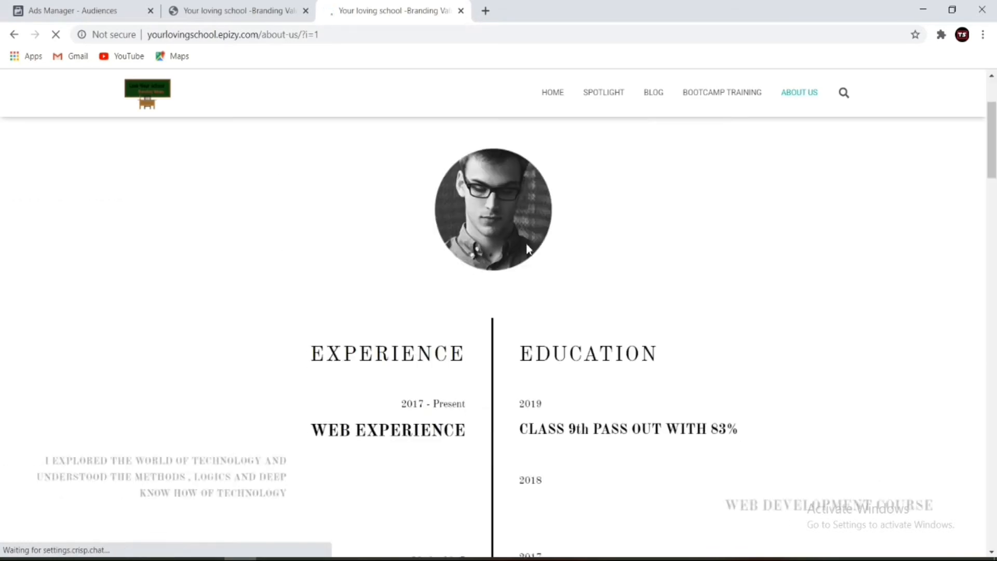
pyautogui.scroll(-3, 526, 247)
pyautogui.scroll(5, 524, 251)
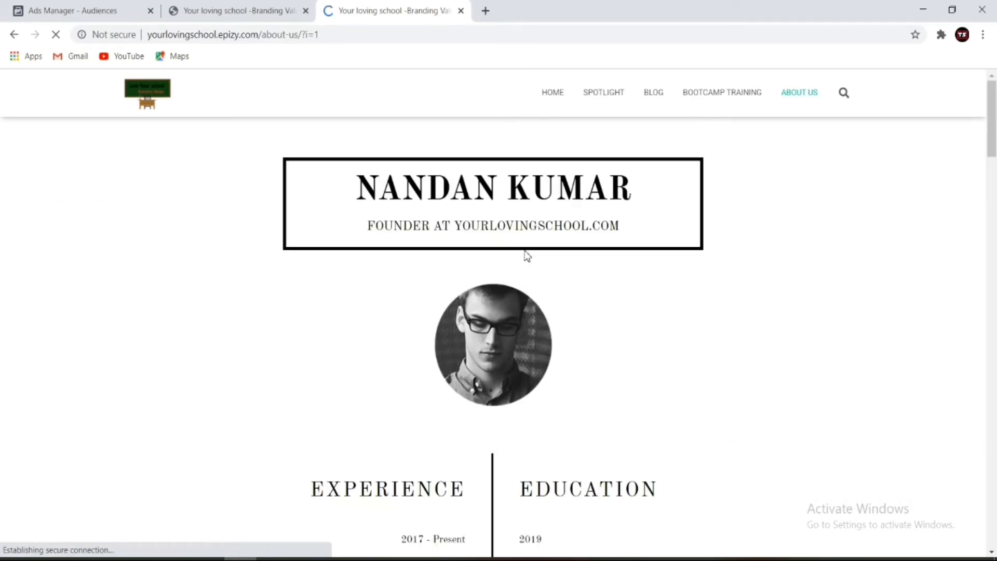
# Copy "about-us" from the page address and add it as the excluded URL contains value in Ads Manager
pyautogui.click(299, 34)
pyautogui.moveTo(299, 34); pyautogui.dragTo(266, 41)
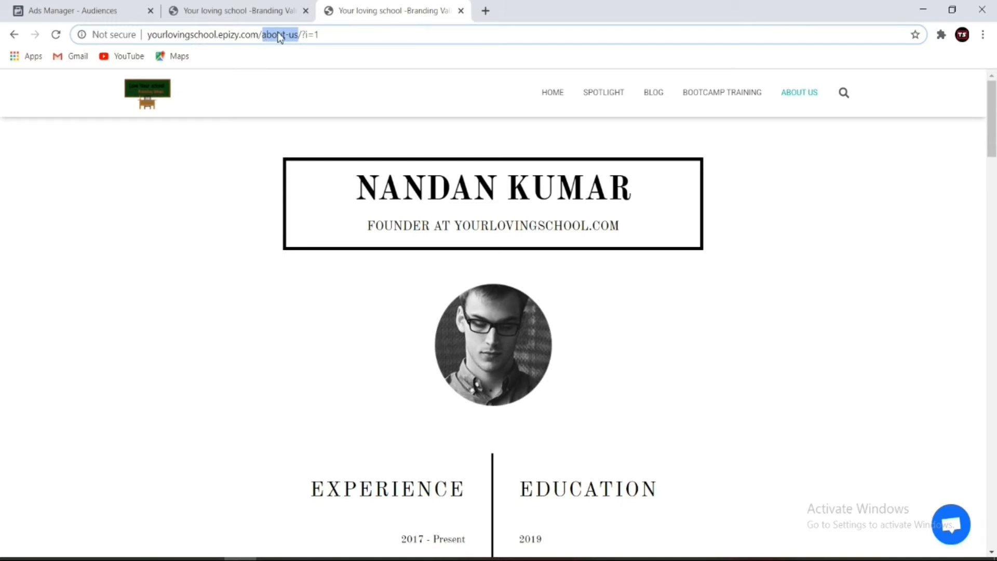
pyautogui.rightClick(280, 36)
pyautogui.click(298, 88)
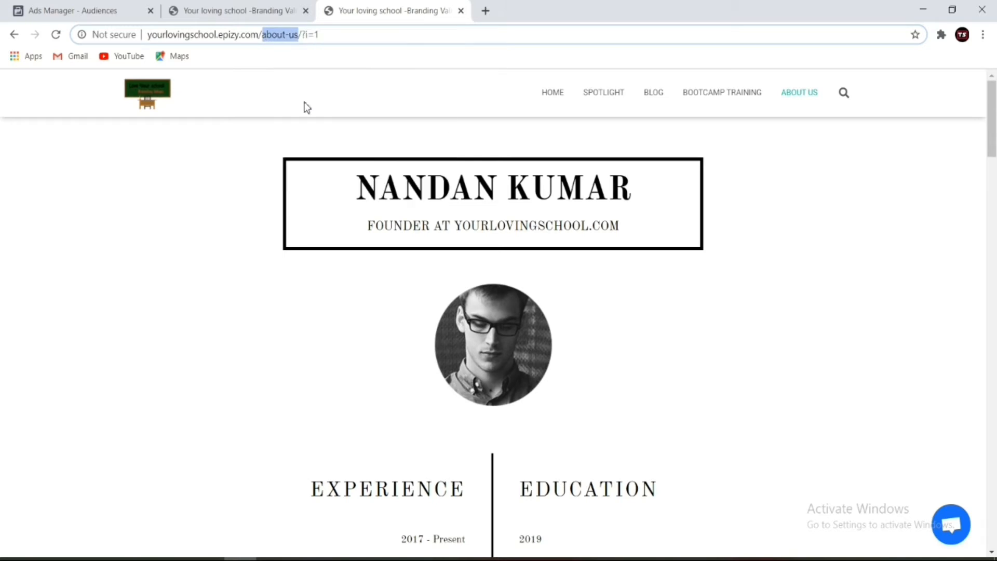
pyautogui.click(71, 10)
pyautogui.scroll(-1, 334, 341)
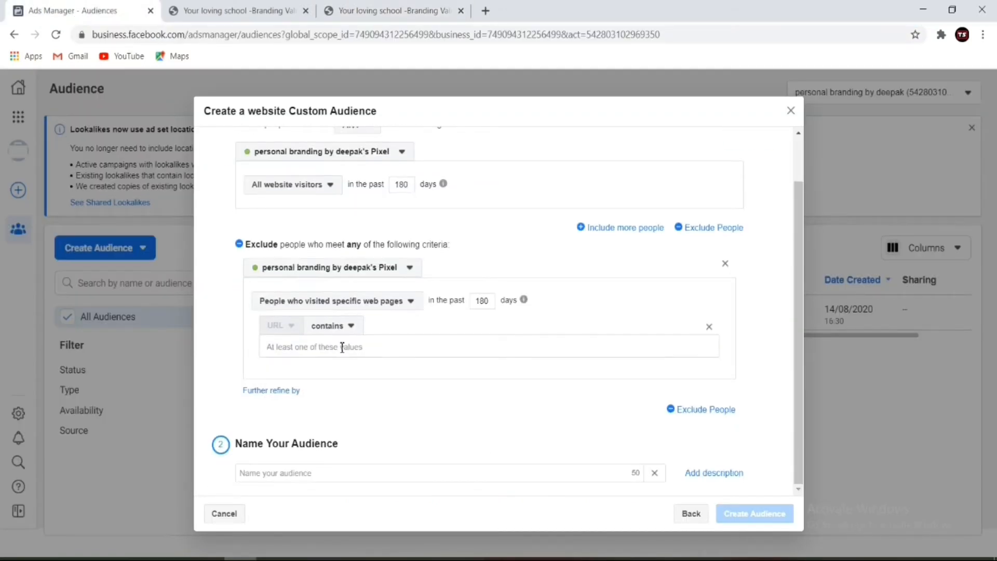
pyautogui.rightClick(342, 347)
pyautogui.click(392, 242)
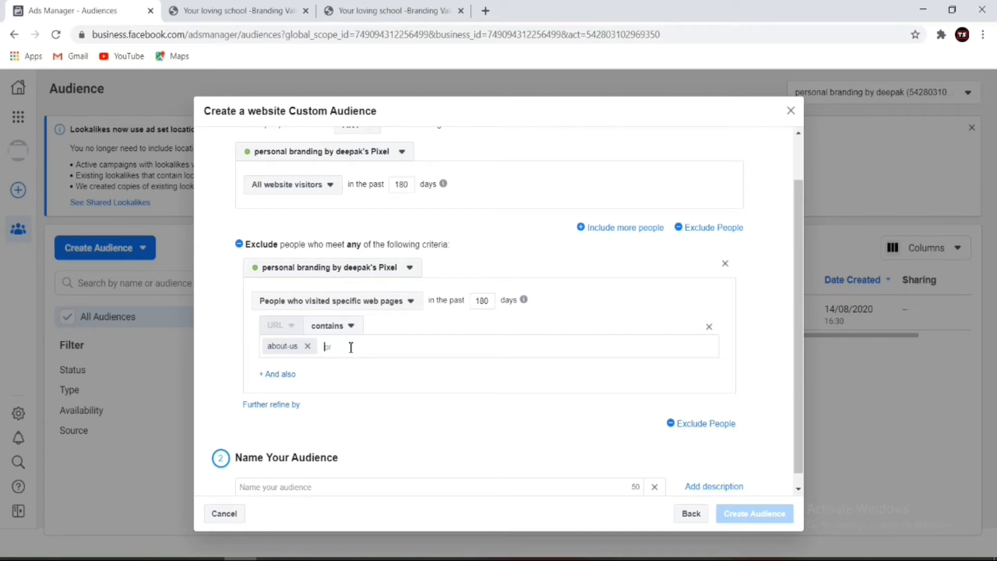
# Remove the about-us value, change the URL condition to doesn't contain and enter about-us again
pyautogui.click(308, 346)
pyautogui.click(347, 328)
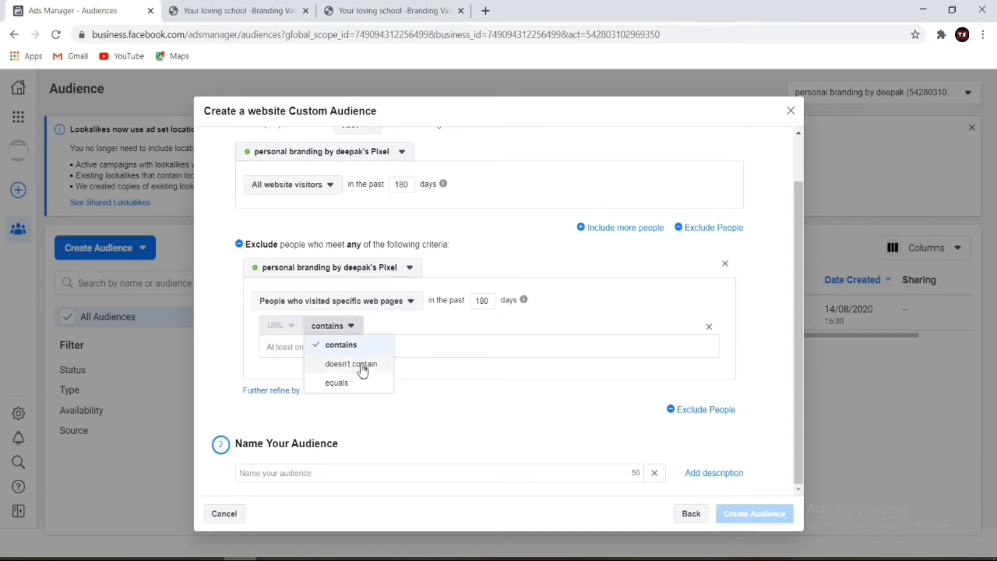
pyautogui.click(364, 370)
pyautogui.rightClick(338, 348)
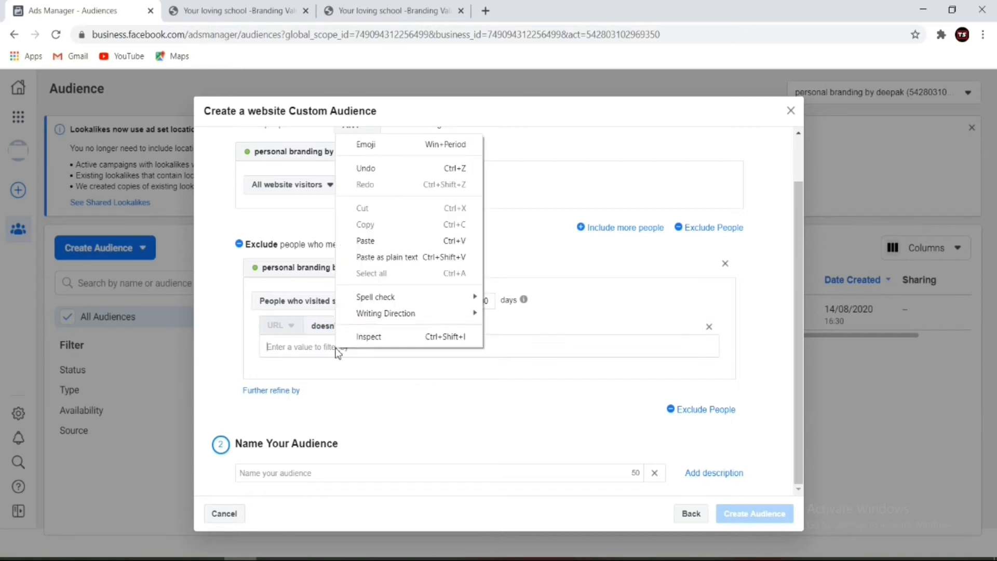
pyautogui.click(385, 241)
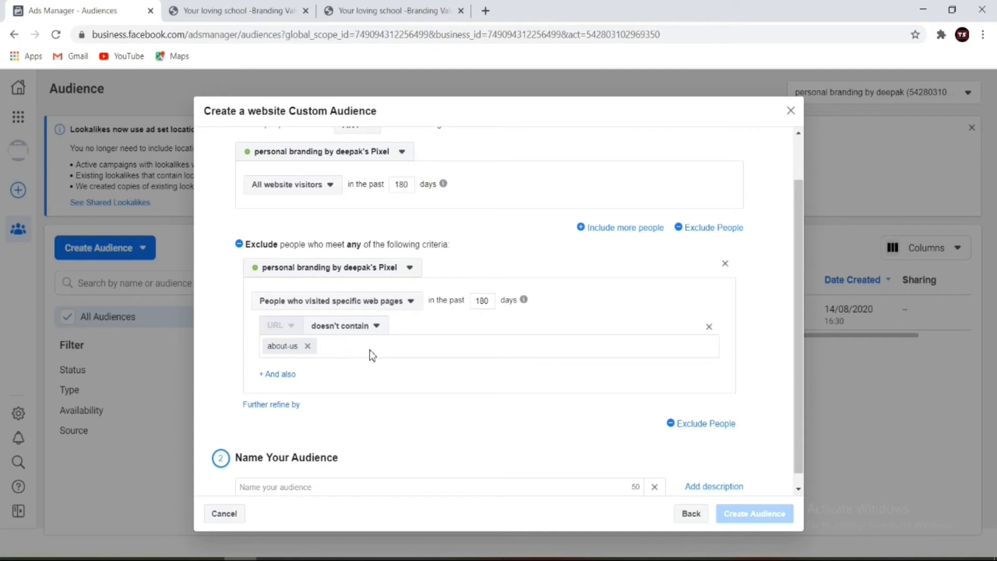
# Clear the about-us value and set the exclusion's URL condition to equals
pyautogui.click(308, 346)
pyautogui.click(374, 325)
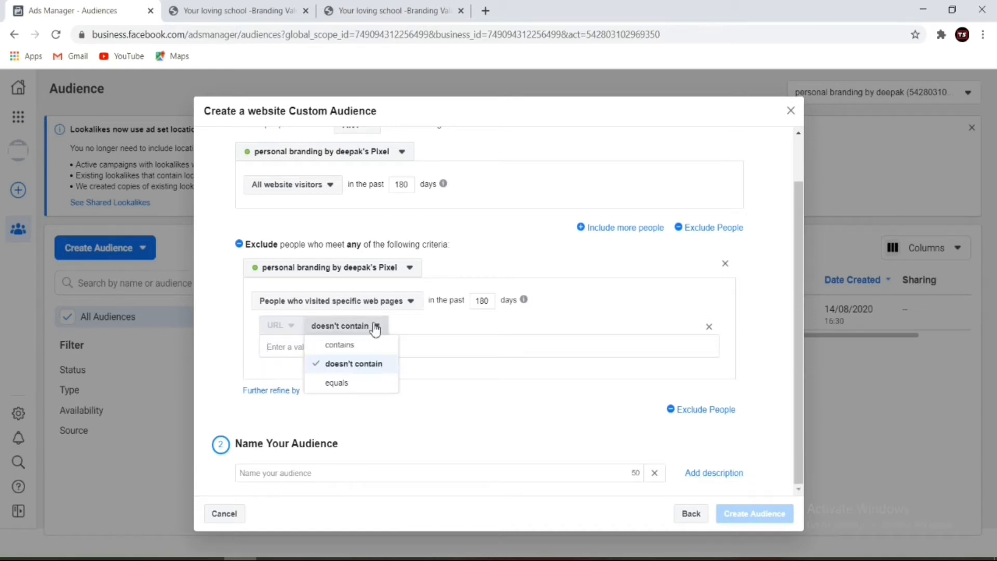
pyautogui.click(337, 383)
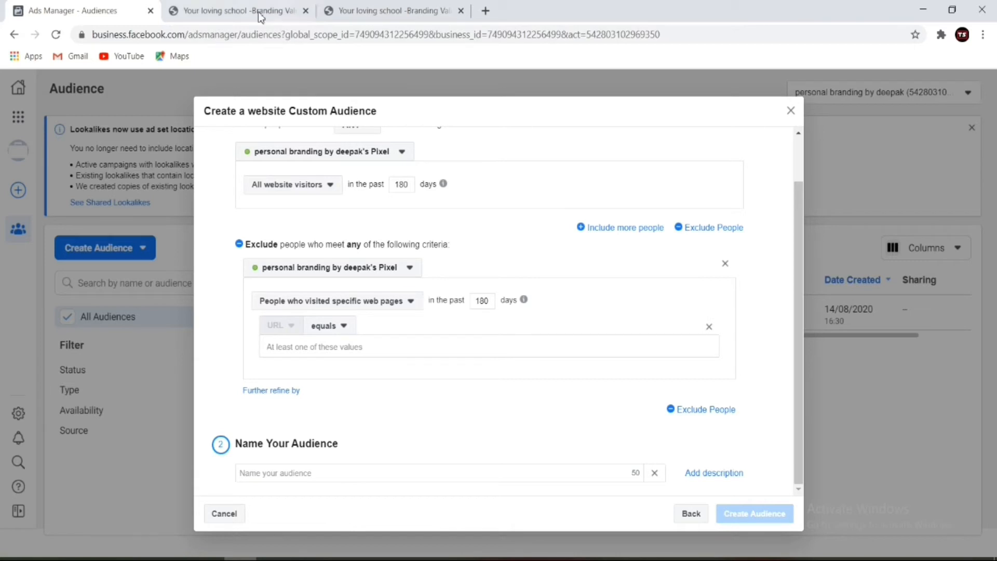
pyautogui.click(352, 13)
pyautogui.click(334, 33)
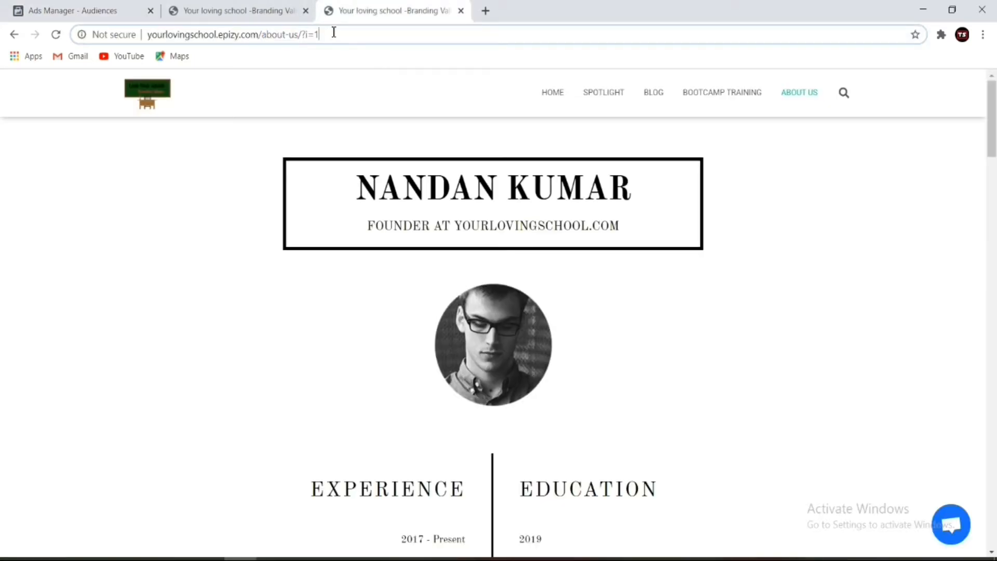
pyautogui.moveTo(354, 35); pyautogui.dragTo(141, 46)
pyautogui.rightClick(207, 32)
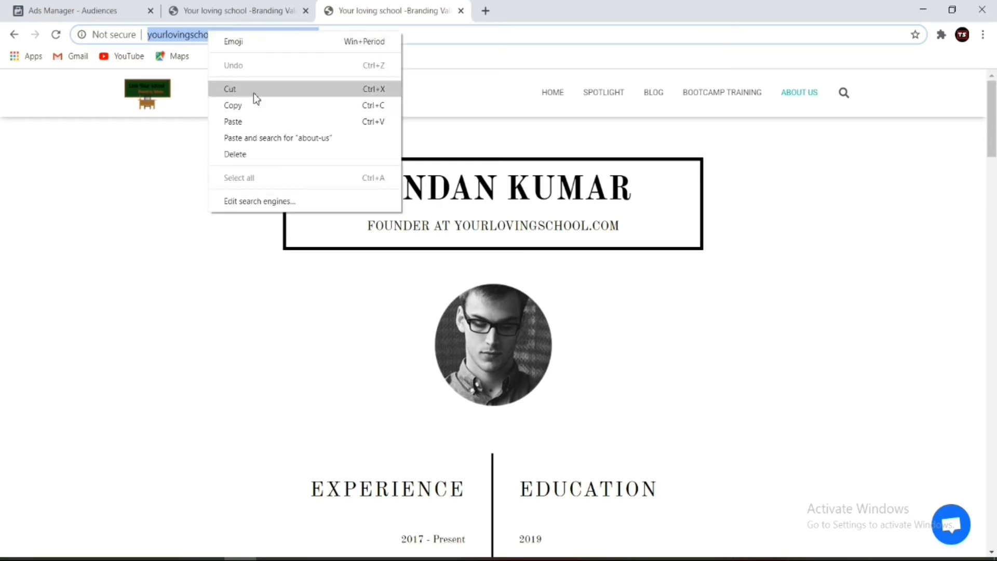
pyautogui.click(256, 106)
pyautogui.click(112, 13)
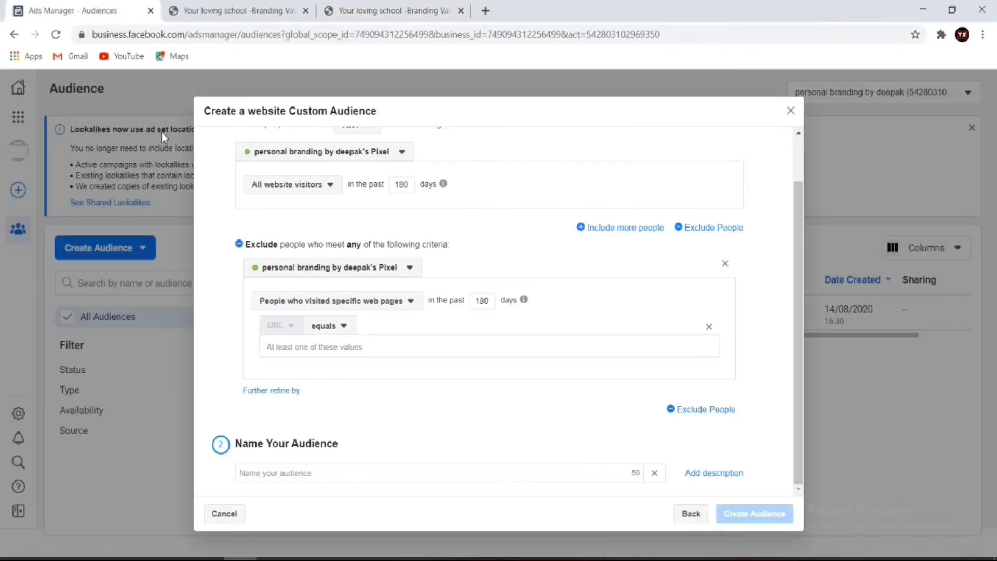
pyautogui.rightClick(331, 347)
pyautogui.click(367, 238)
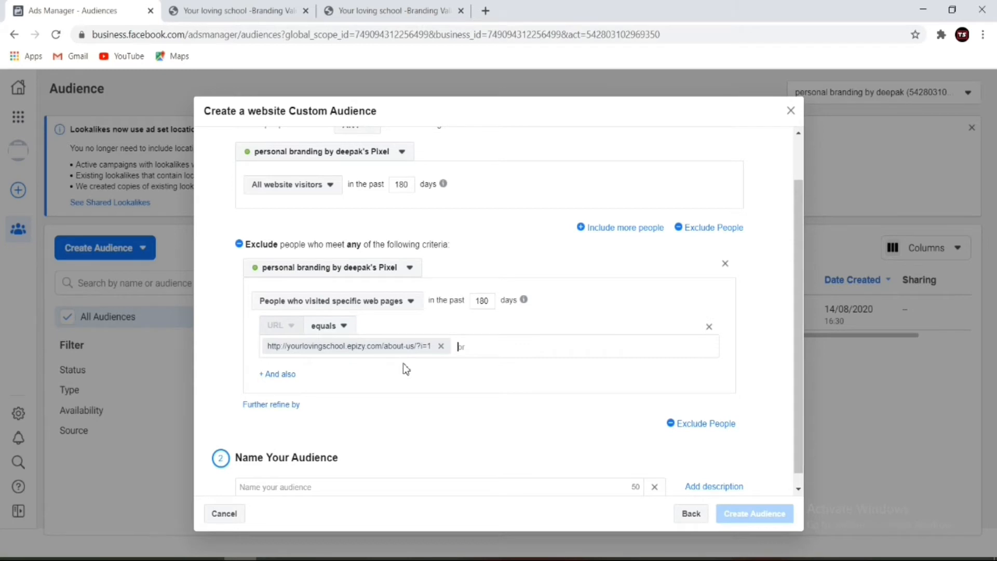
pyautogui.scroll(-1, 405, 369)
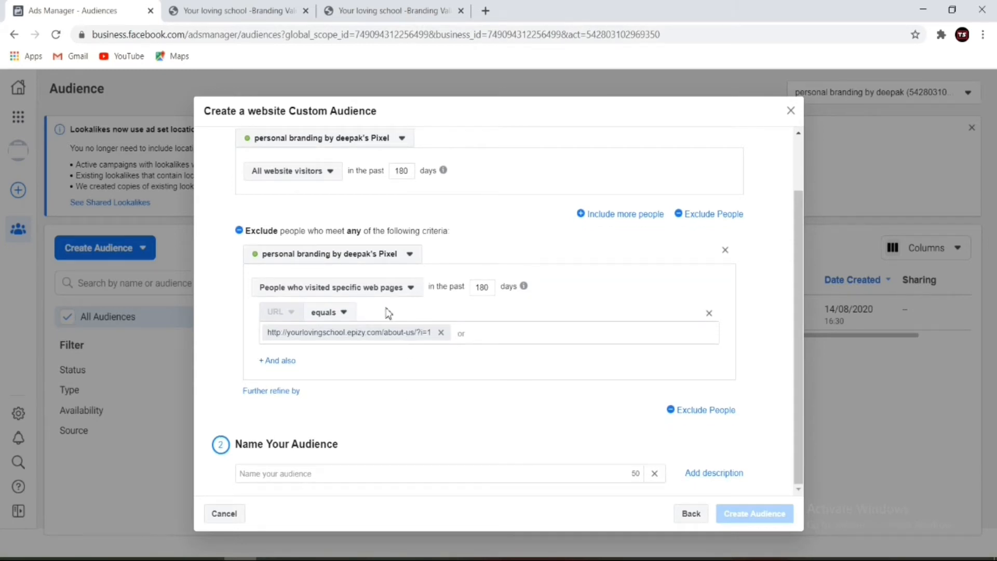
pyautogui.click(337, 313)
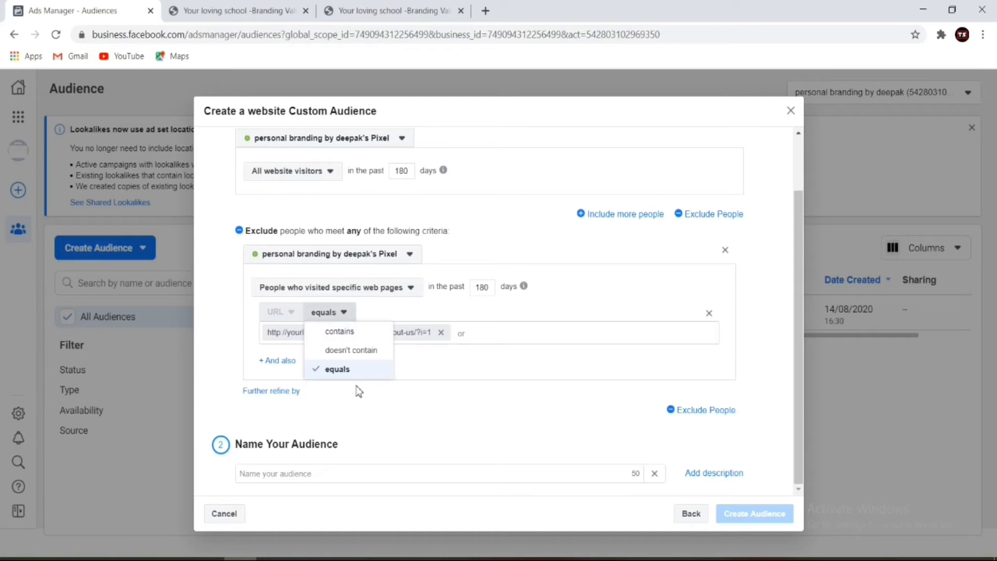
pyautogui.click(386, 411)
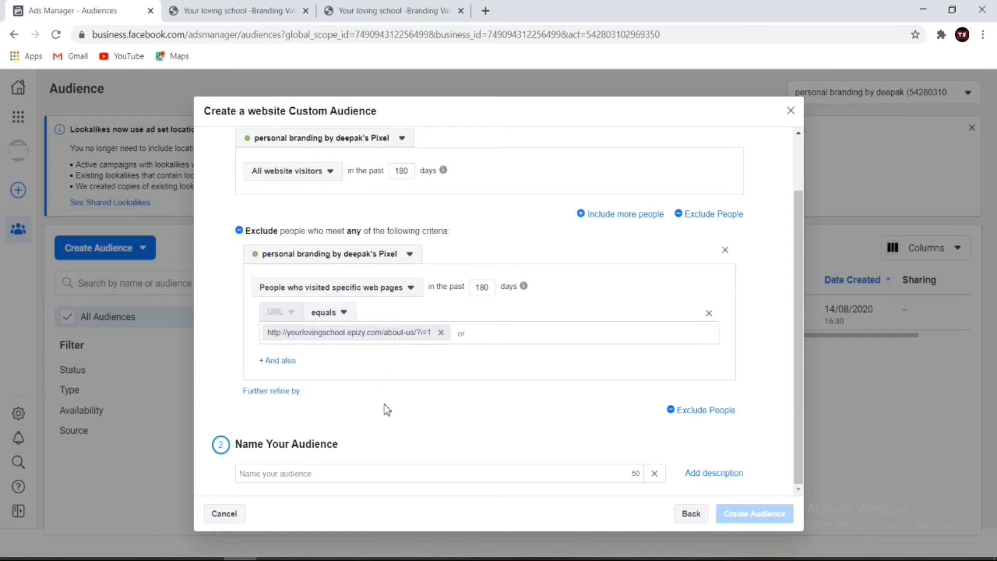
# Name the audience "All website visitors and Excluded About us", create it and close the completion dialog
pyautogui.click(342, 473)
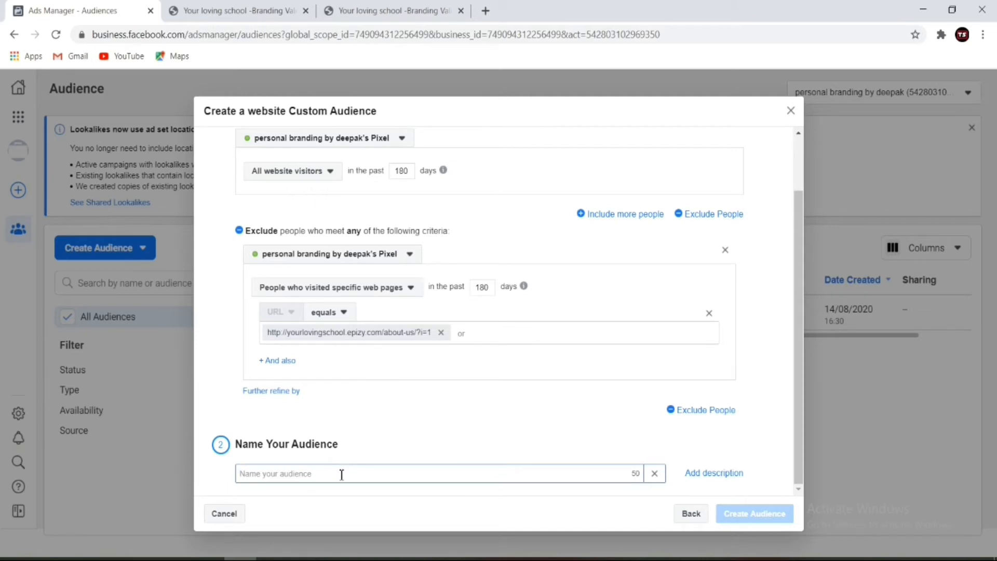
pyautogui.write('A')
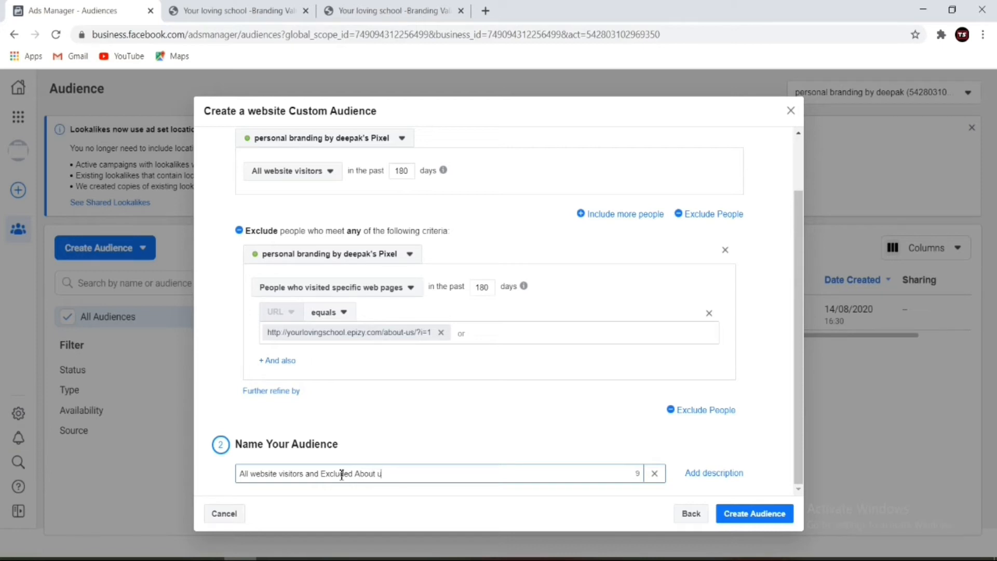
pyautogui.click(775, 515)
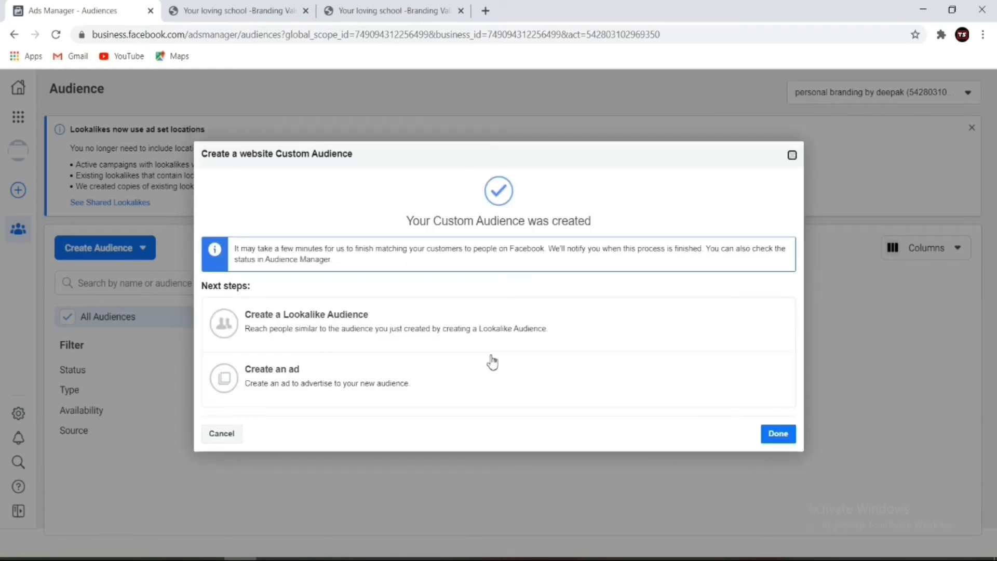
pyautogui.click(776, 434)
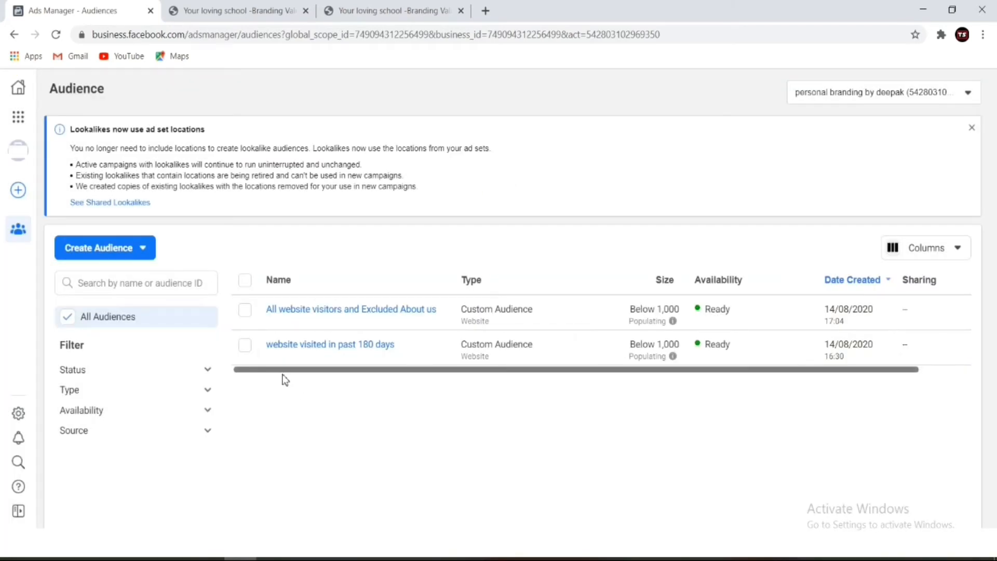
# Start a new custom audience with website traffic as its source
pyautogui.click(139, 252)
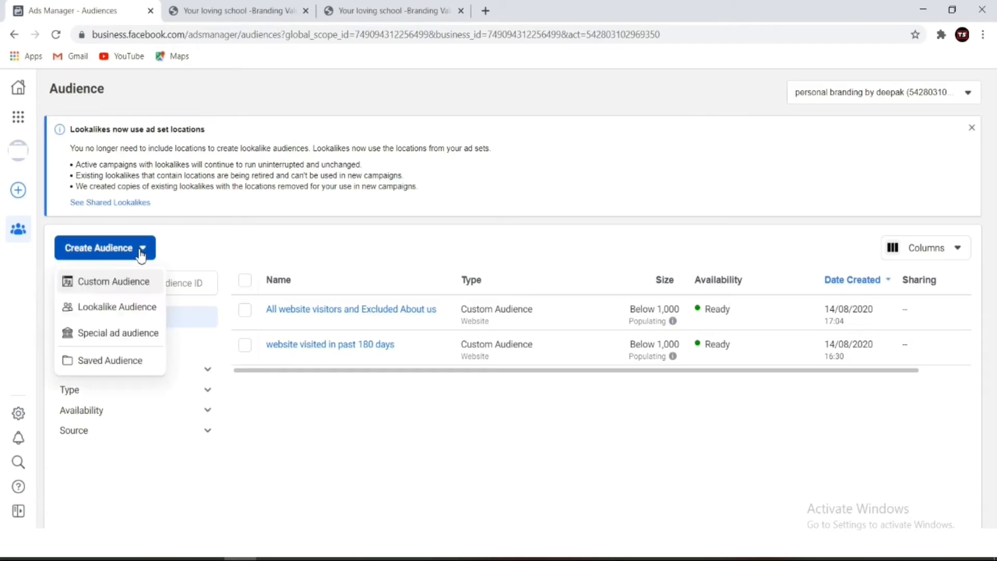
pyautogui.click(130, 284)
pyautogui.click(276, 188)
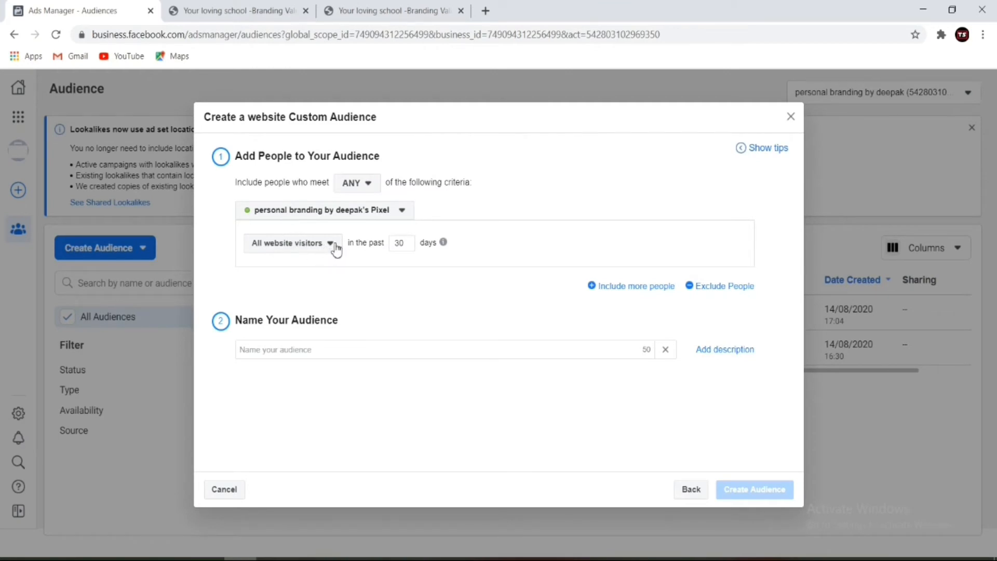
# Look over the school website's home page up to its header, and the About Us page
pyautogui.click(241, 5)
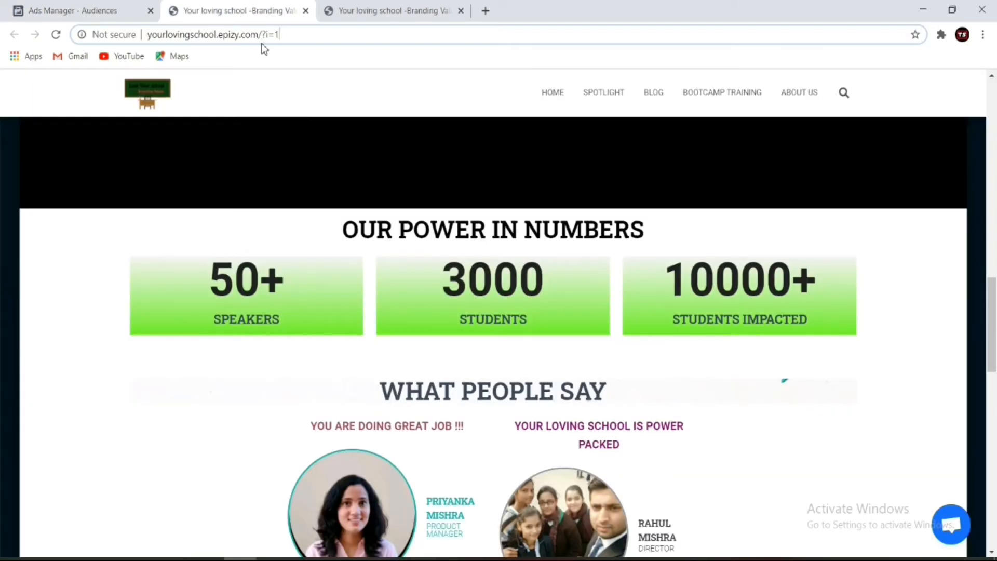
pyautogui.scroll(7, 259, 187)
pyautogui.scroll(10, 261, 192)
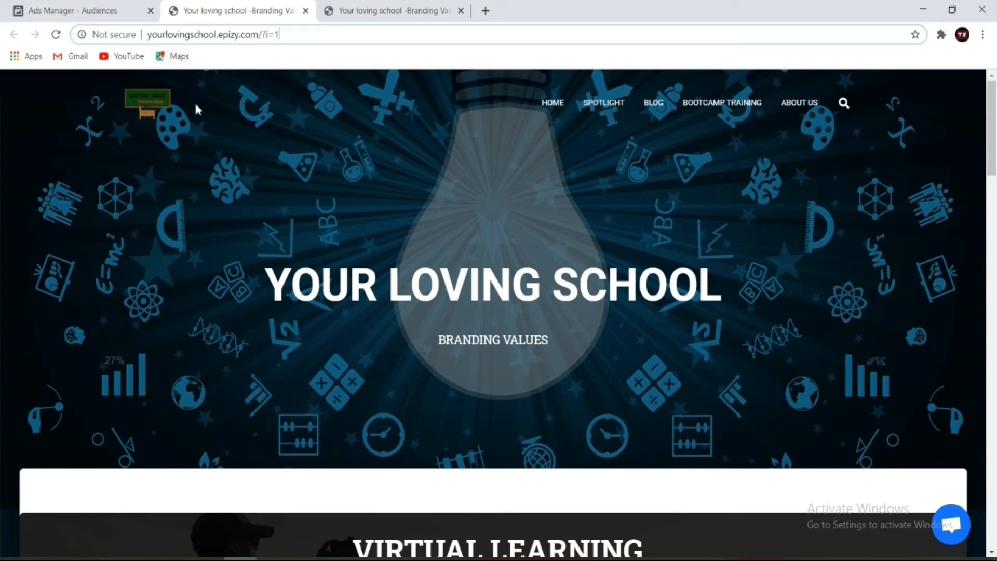
pyautogui.click(367, 13)
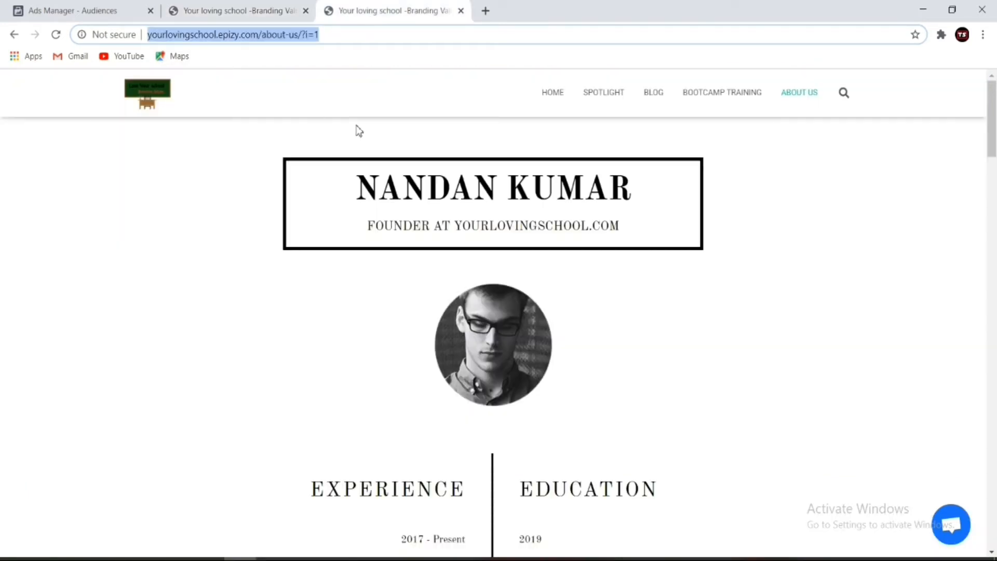
pyautogui.click(294, 218)
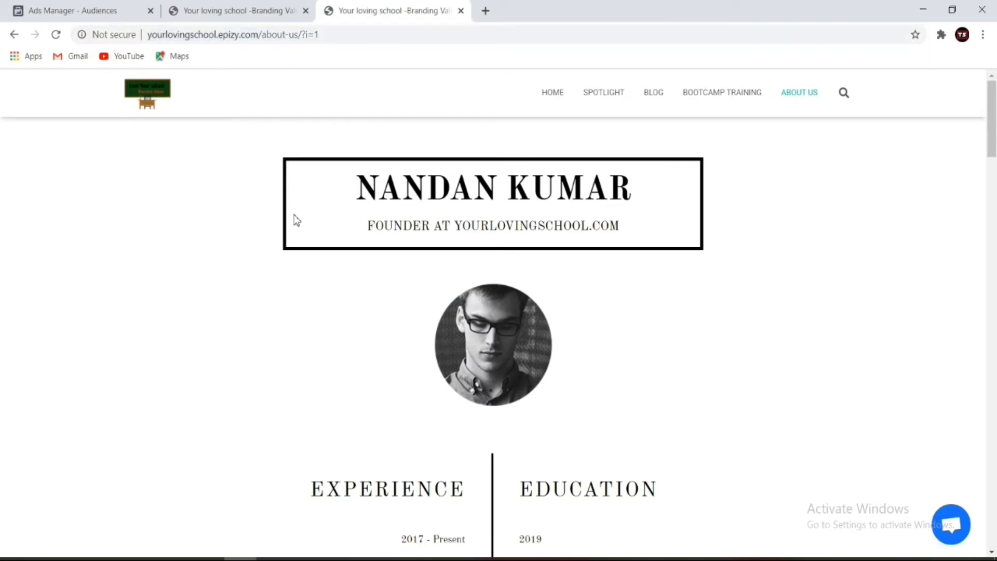
# Open the school website's Spotlight page in place of the About Us page and check its address
pyautogui.click(600, 96)
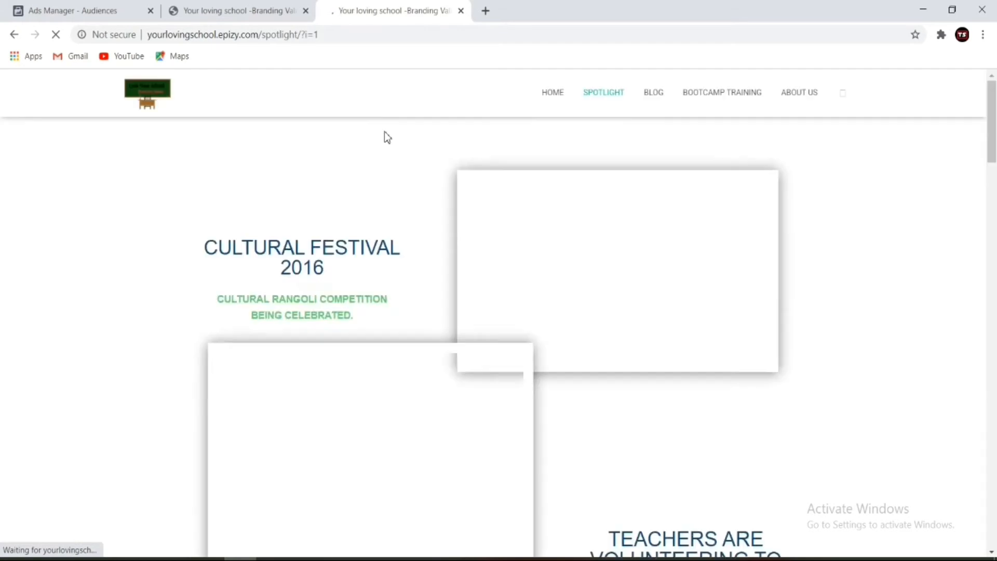
pyautogui.scroll(-3, 458, 281)
pyautogui.scroll(3, 458, 281)
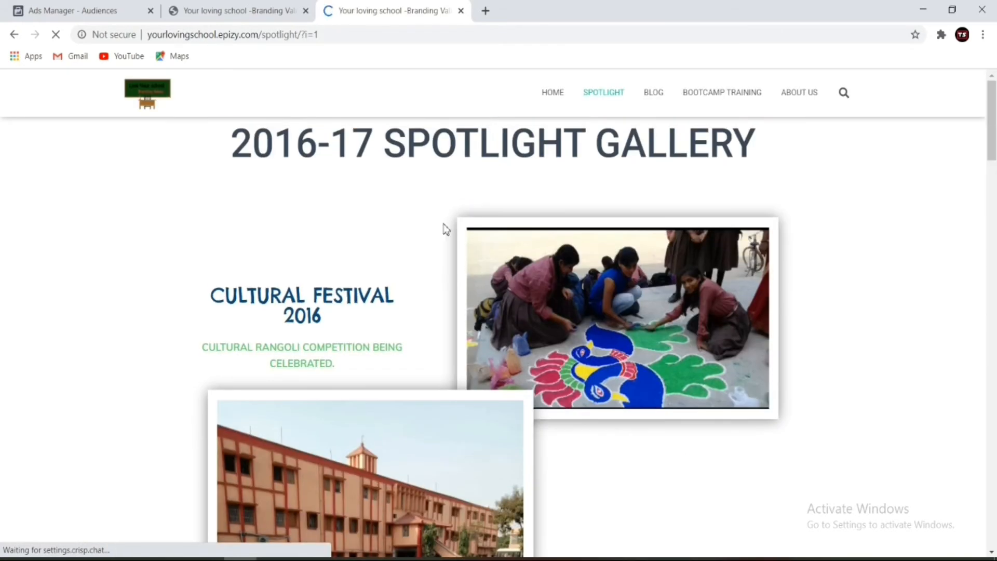
pyautogui.click(355, 35)
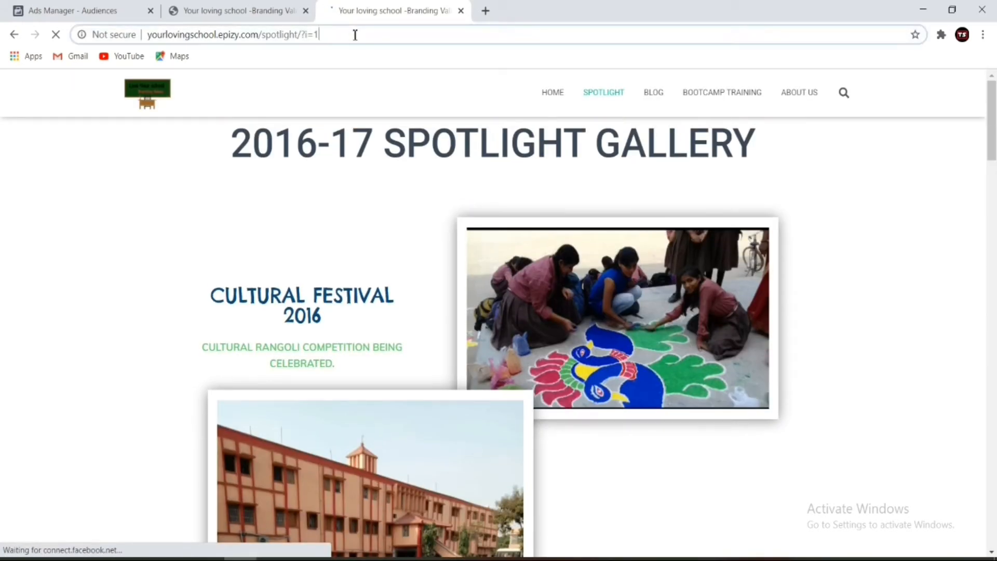
# Back in Ads Manager, include people who visited specific web pages and set the URL condition to equals
pyautogui.click(166, 9)
pyautogui.click(119, 8)
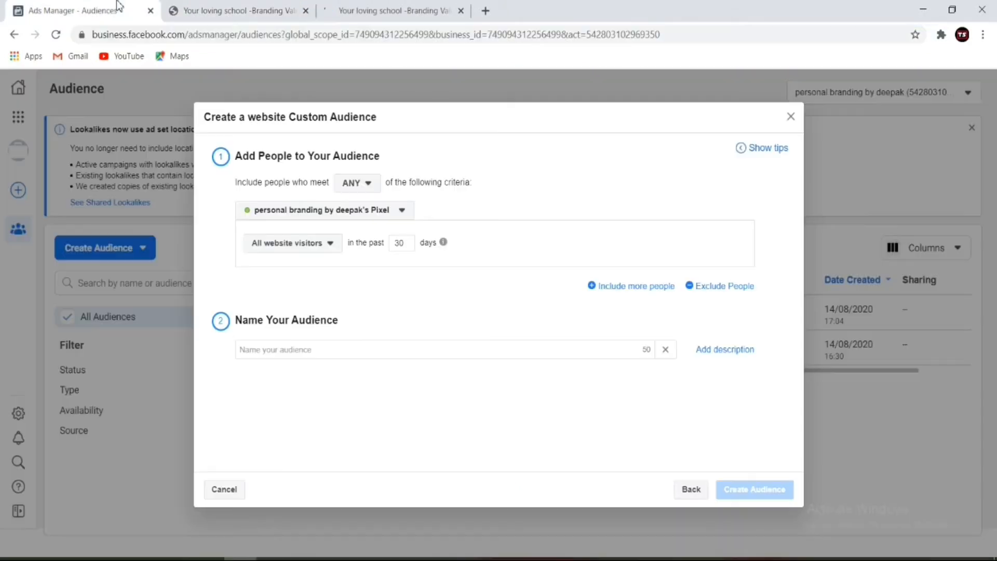
pyautogui.click(331, 244)
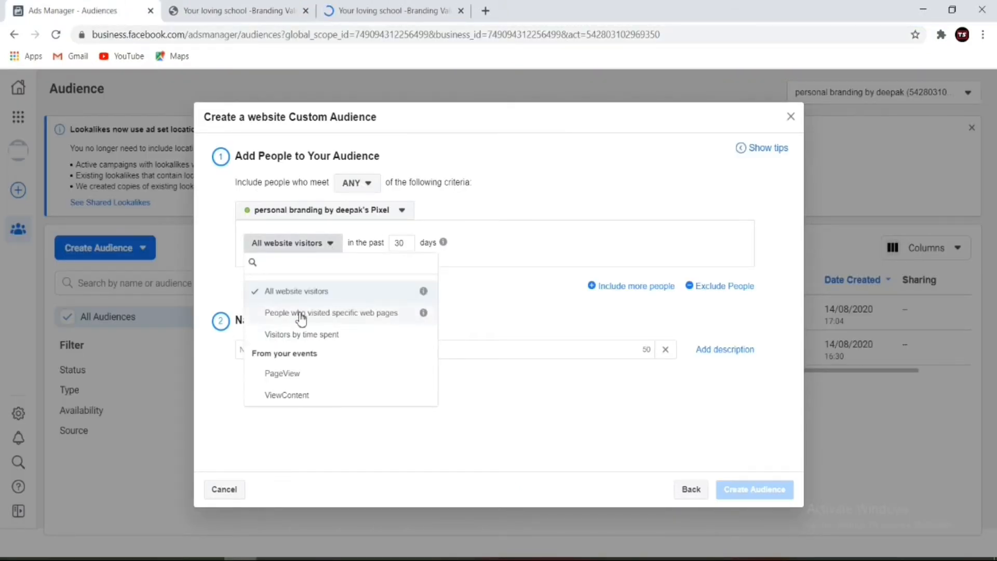
pyautogui.click(361, 317)
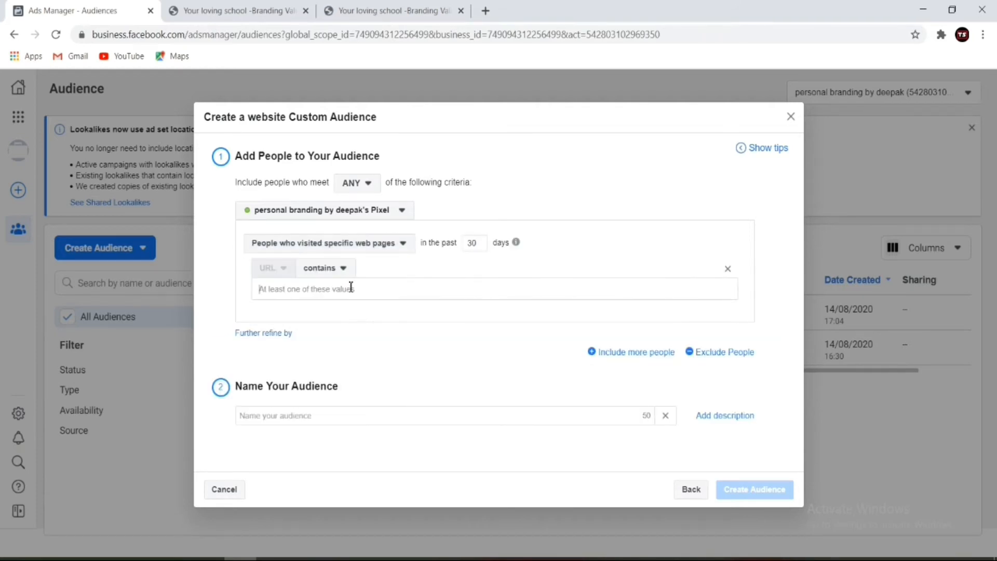
pyautogui.click(340, 269)
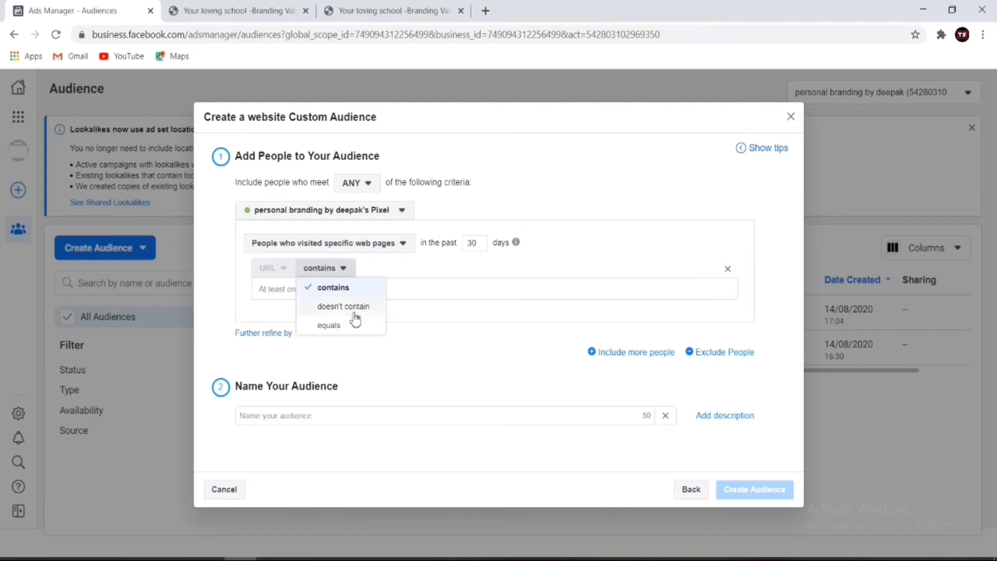
pyautogui.click(356, 326)
pyautogui.click(250, 11)
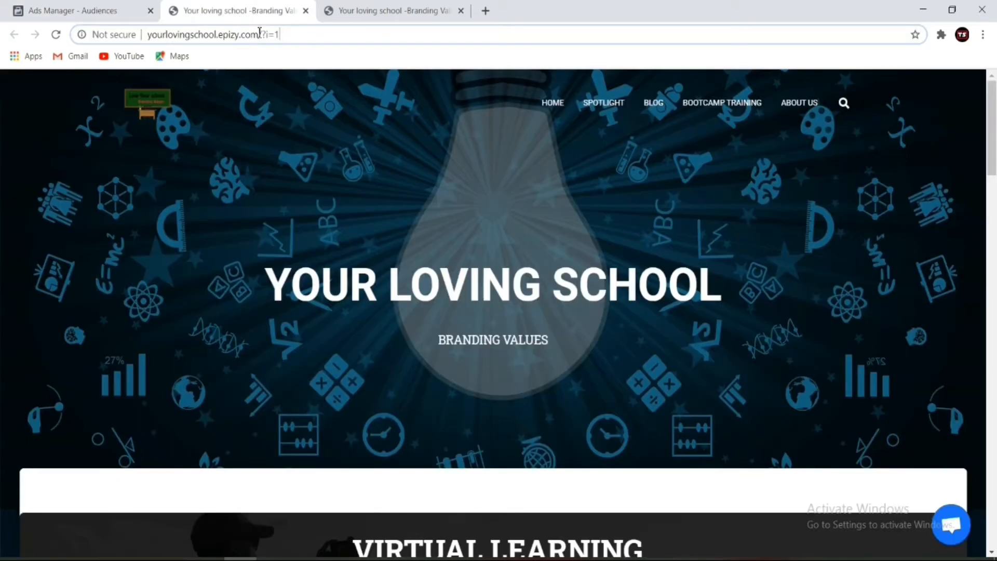
pyautogui.moveTo(312, 37); pyautogui.dragTo(146, 37)
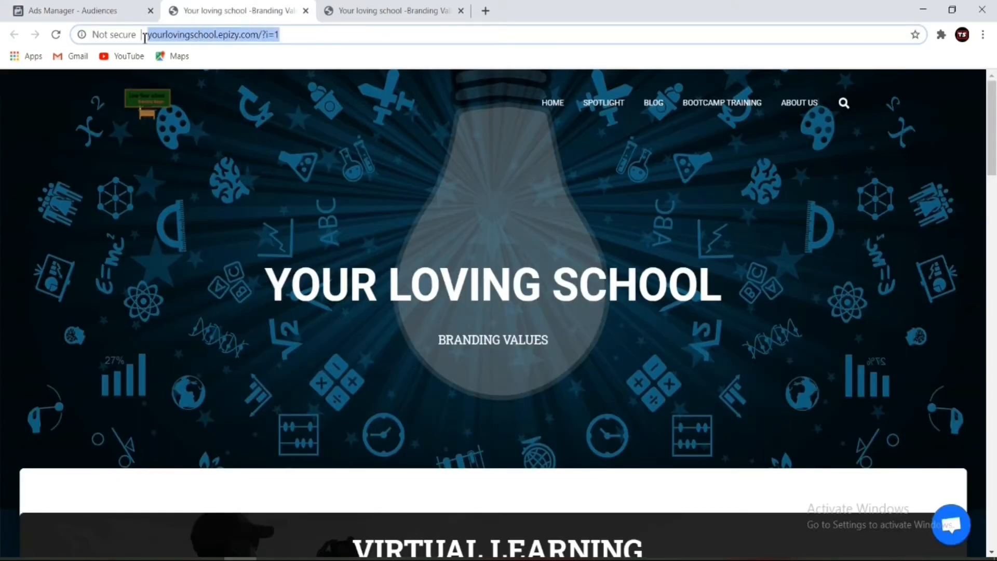
pyautogui.rightClick(177, 34)
pyautogui.click(228, 106)
pyautogui.click(109, 15)
pyautogui.rightClick(358, 290)
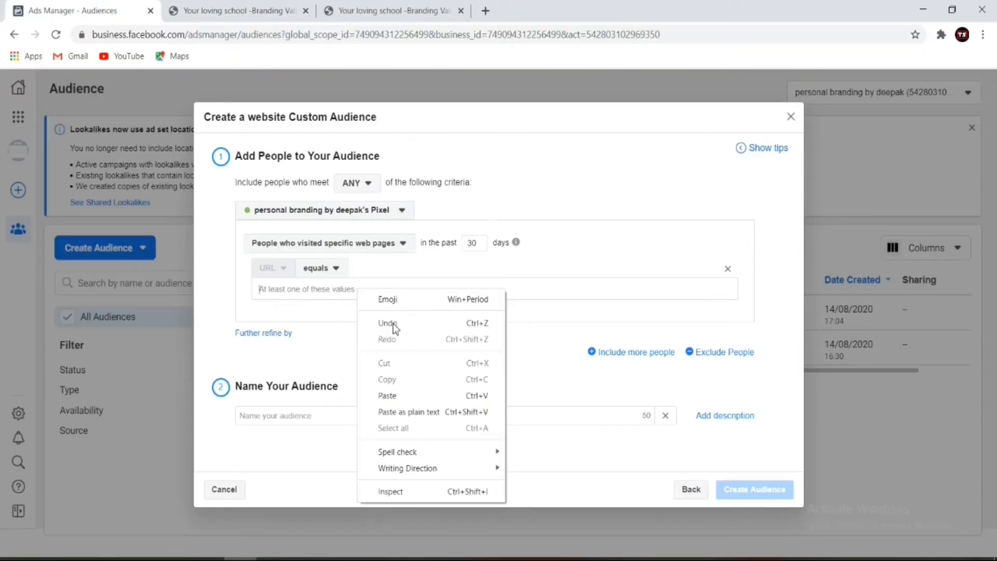
pyautogui.click(412, 395)
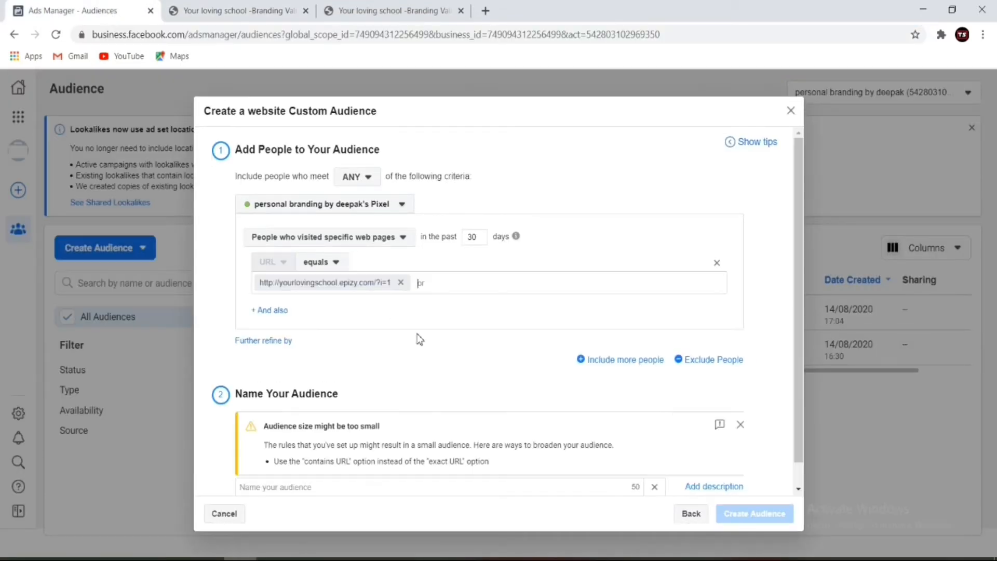
# Set the home page visitors' time window to the past 180 days
pyautogui.scroll(-1, 420, 341)
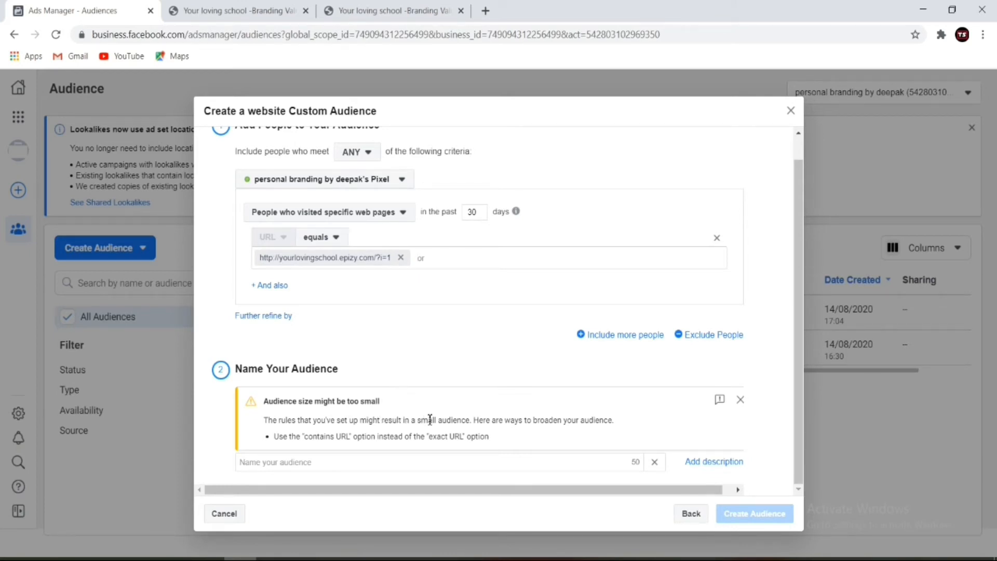
pyautogui.click(429, 461)
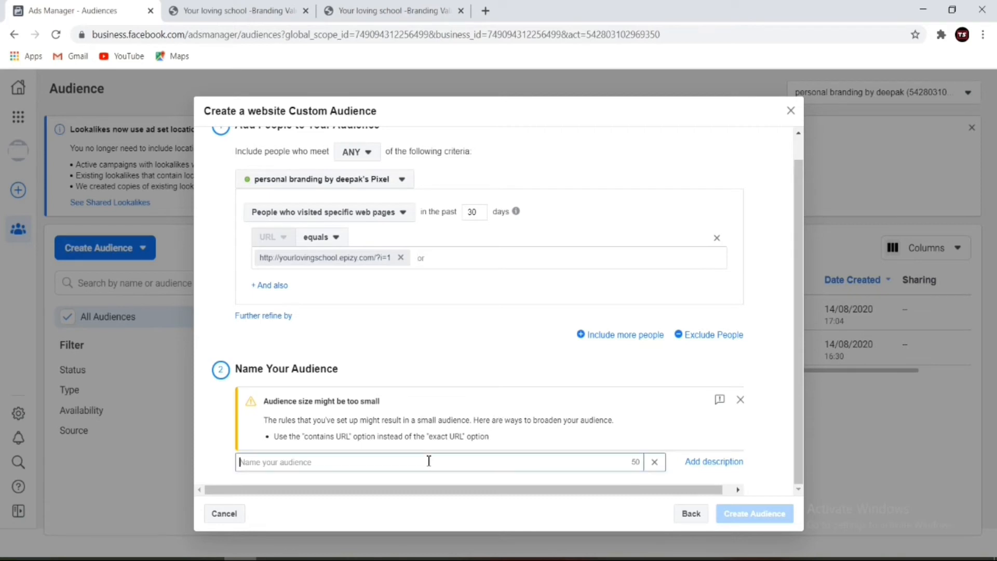
pyautogui.click(441, 331)
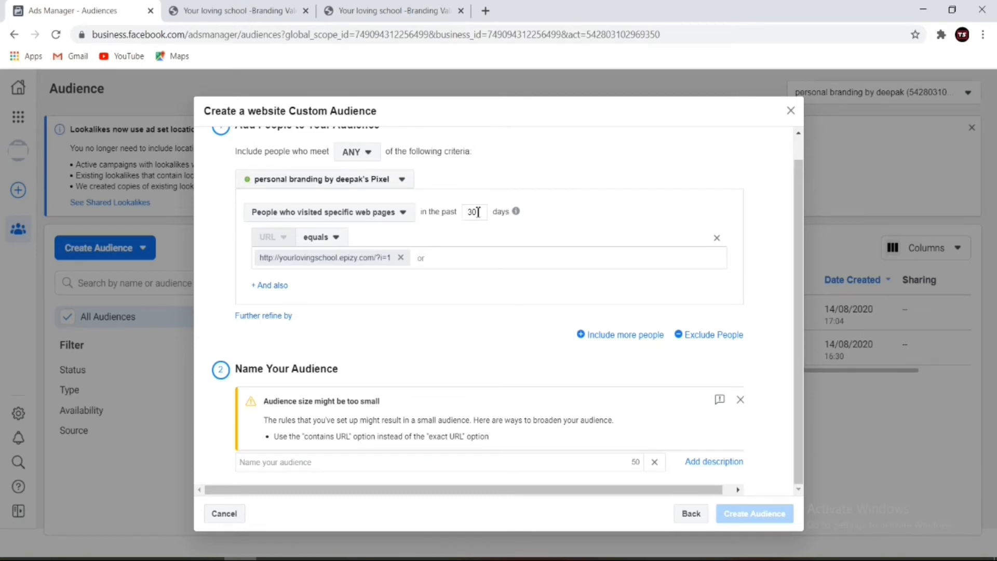
pyautogui.press('BackSpace')
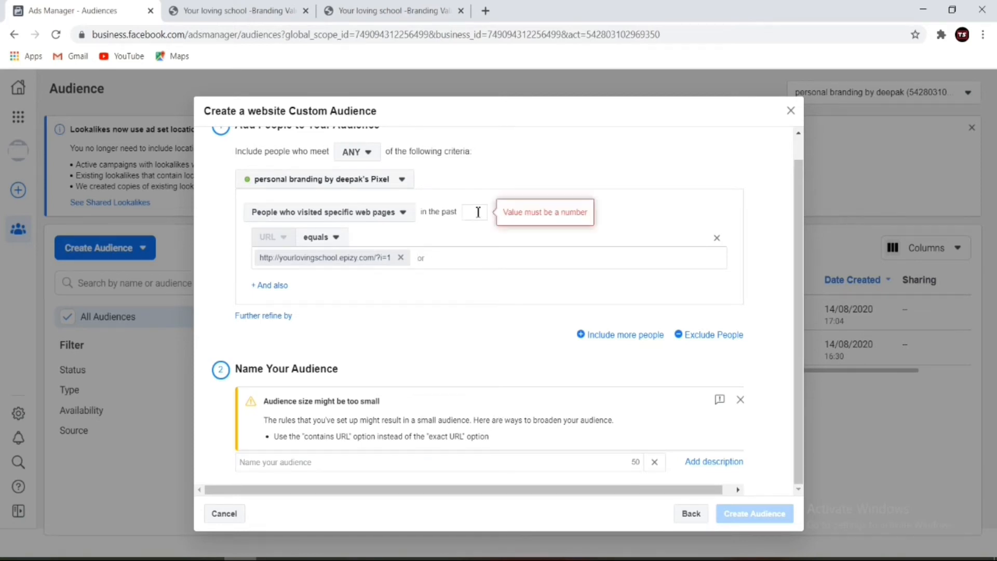
pyautogui.write('18')
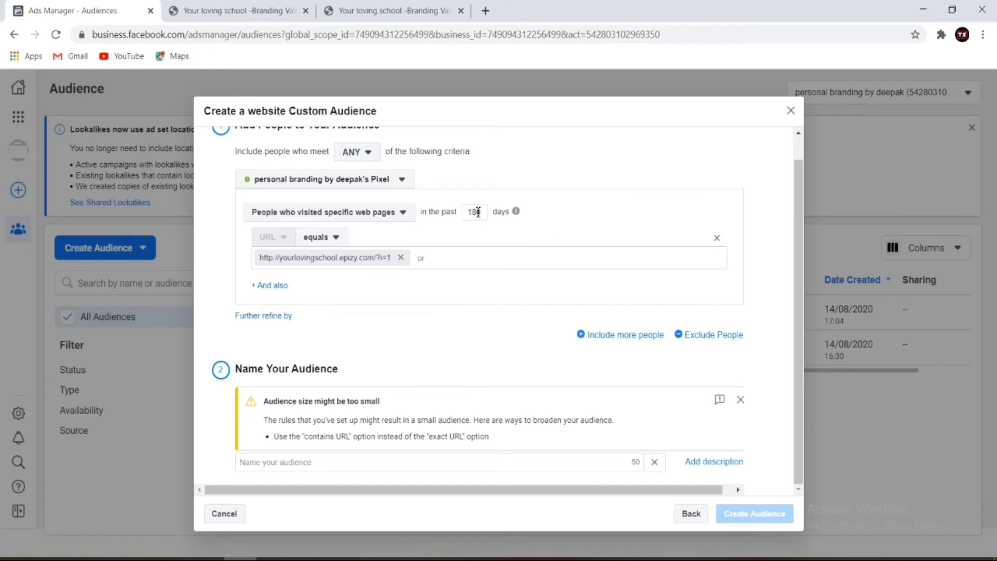
pyautogui.write('0')
# Include a second group in the audience, made up of people who visited specific web pages
pyautogui.click(605, 338)
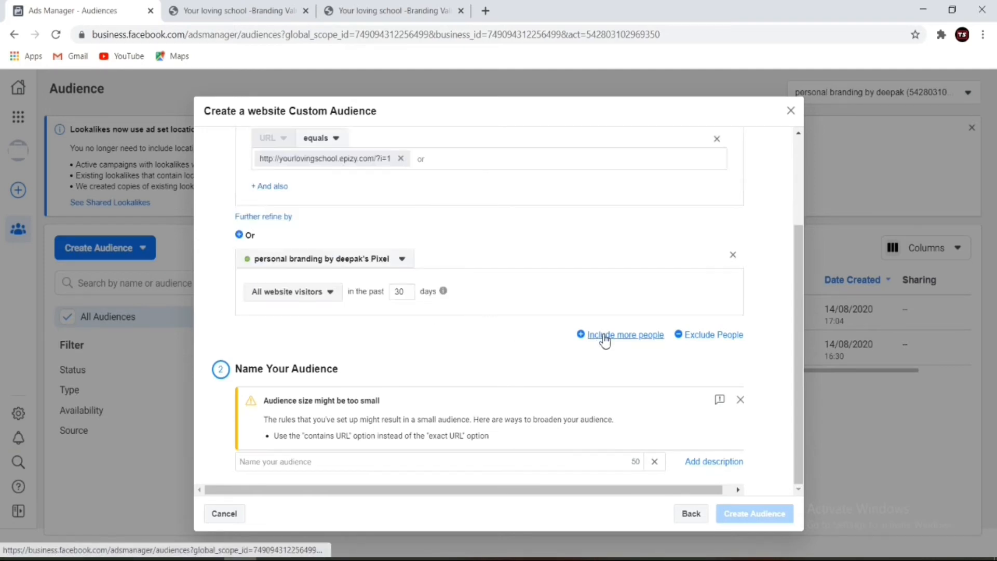
pyautogui.click(327, 293)
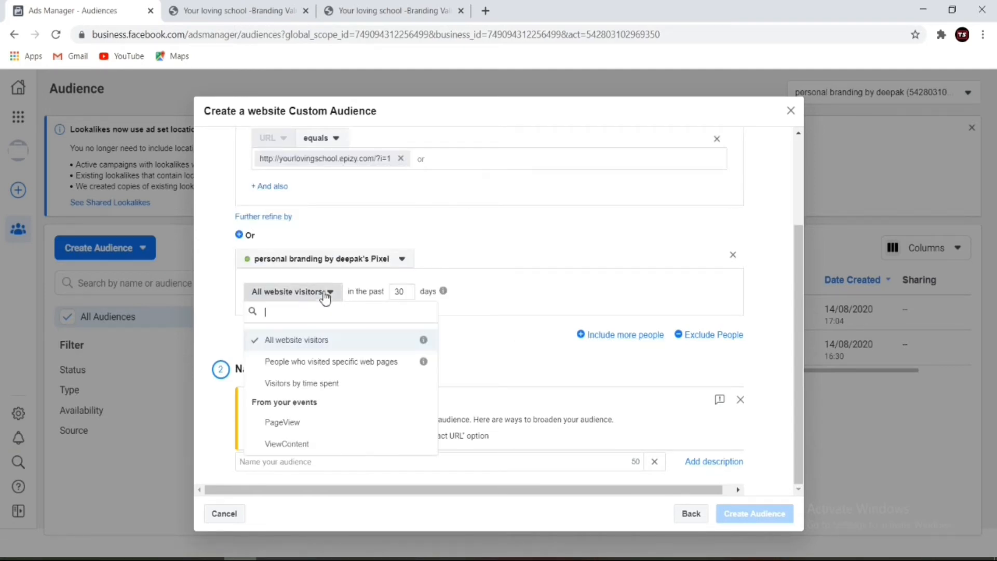
pyautogui.click(363, 365)
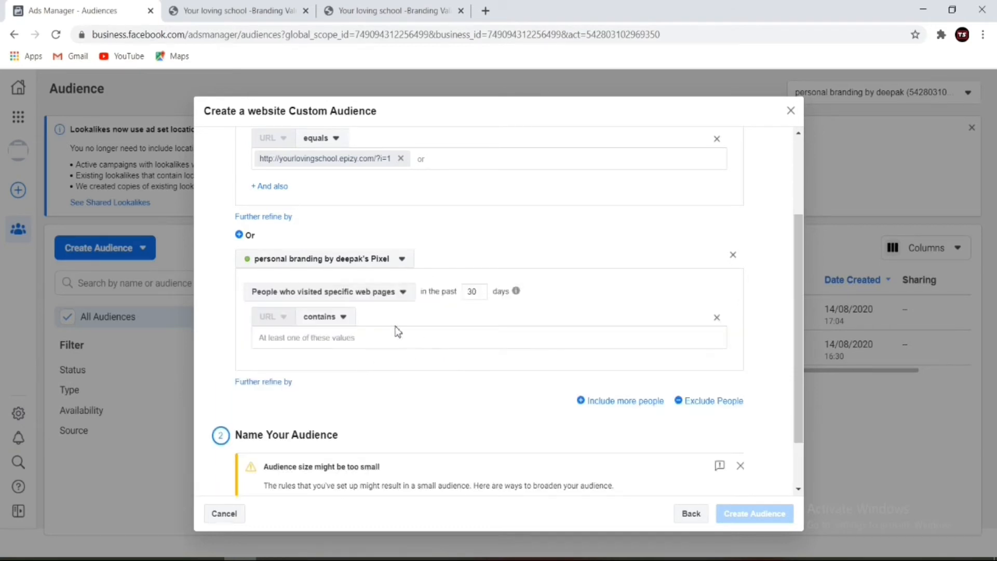
pyautogui.click(397, 10)
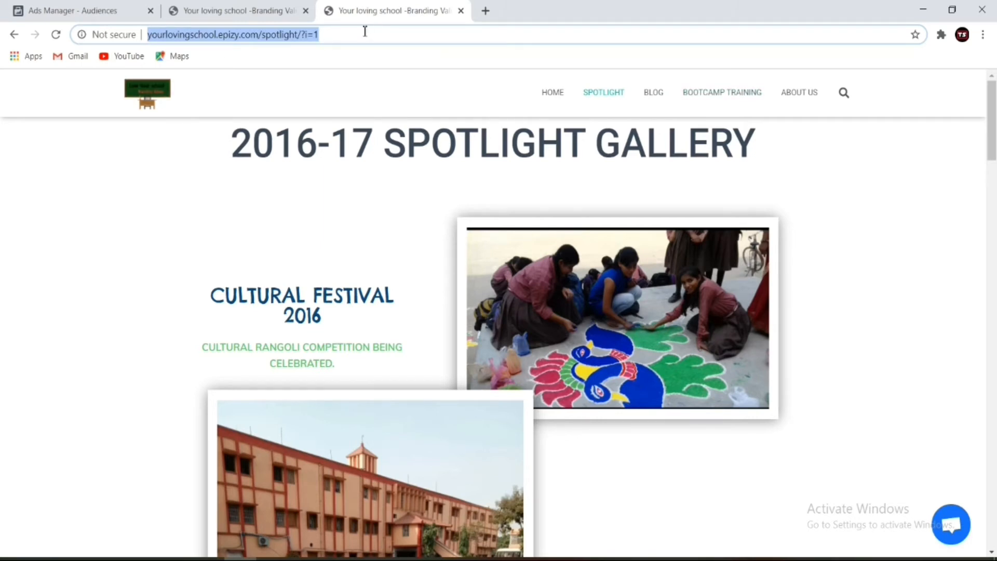
pyautogui.moveTo(339, 34); pyautogui.dragTo(143, 34)
pyautogui.rightClick(168, 41)
pyautogui.click(210, 107)
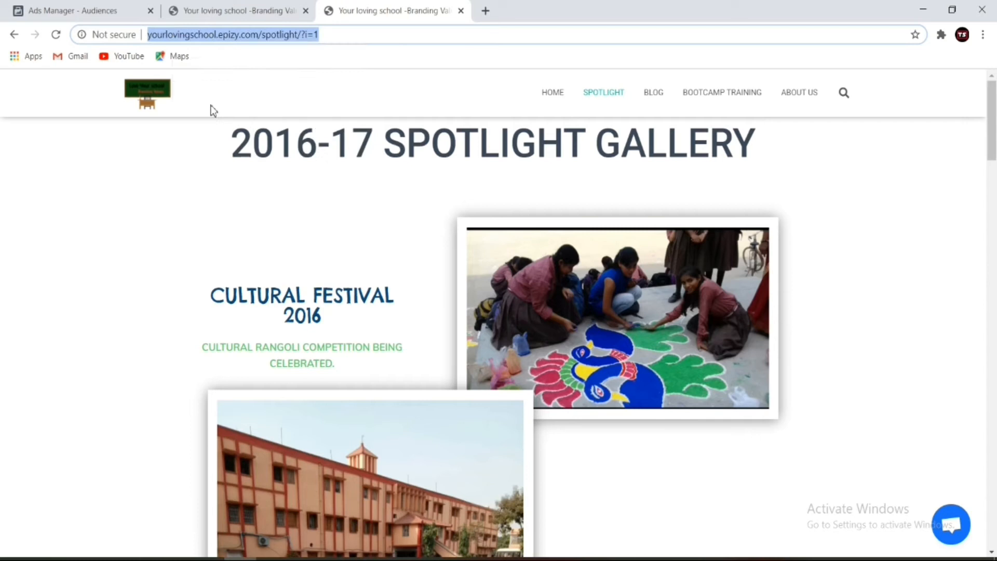
pyautogui.click(84, 15)
pyautogui.scroll(-1, 403, 191)
pyautogui.rightClick(367, 269)
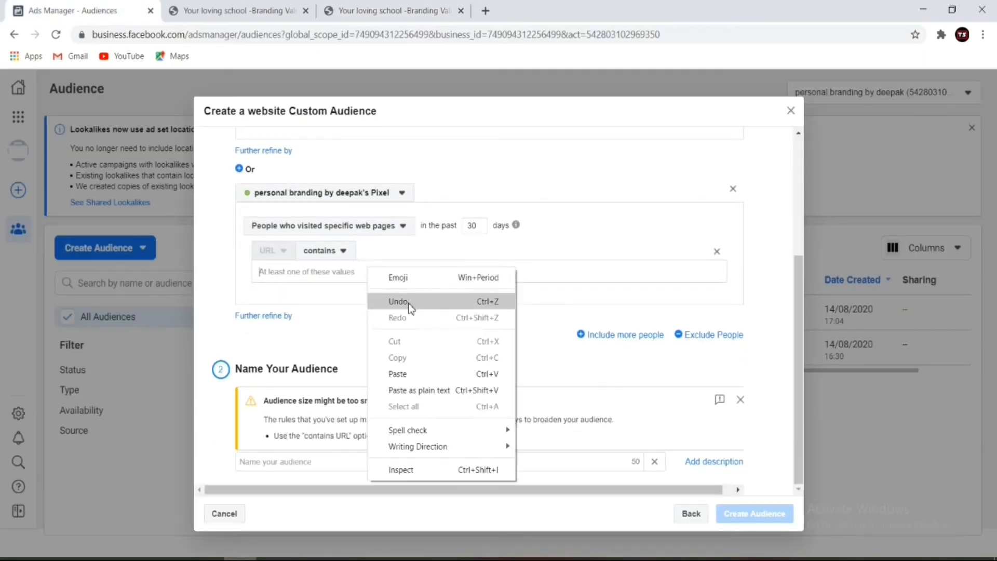
pyautogui.click(423, 373)
# Set the Spotlight page visitors' time window to the past 180 days
pyautogui.scroll(4, 471, 311)
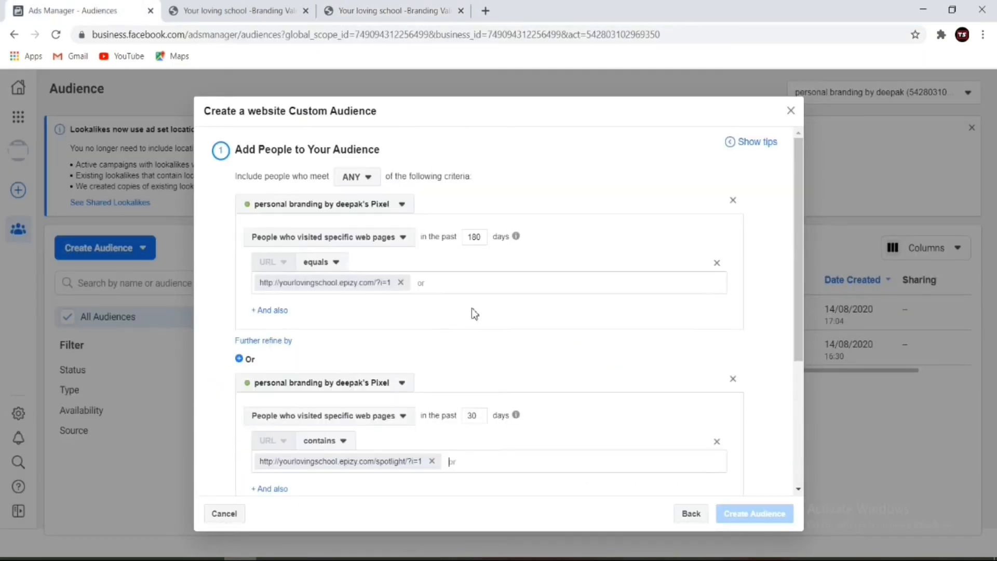
pyautogui.scroll(-4, 472, 308)
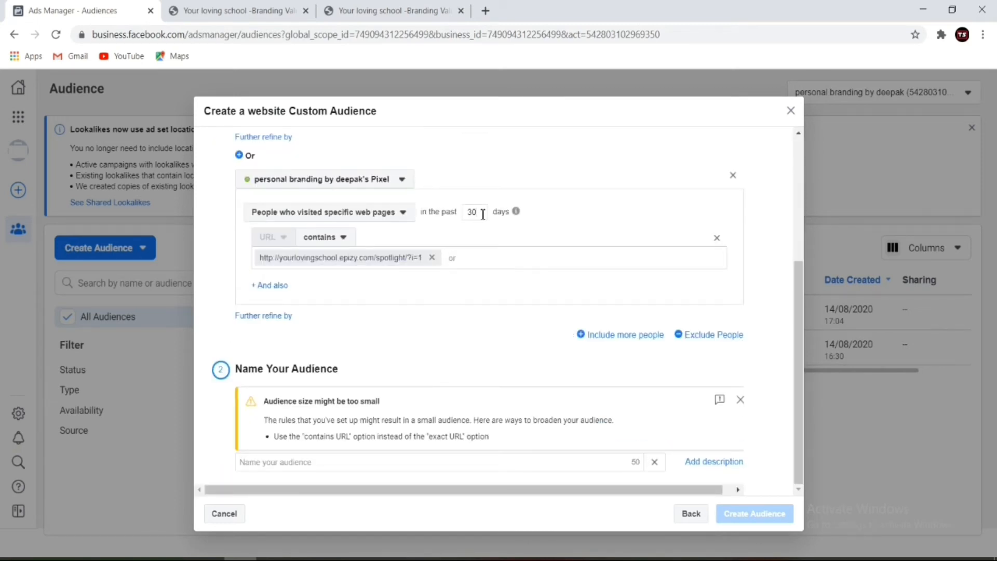
pyautogui.press('BackSpace')
pyautogui.write('18')
# Name the audience "People who visisited home and spotlight", create it and close the completion dialog
pyautogui.click(420, 459)
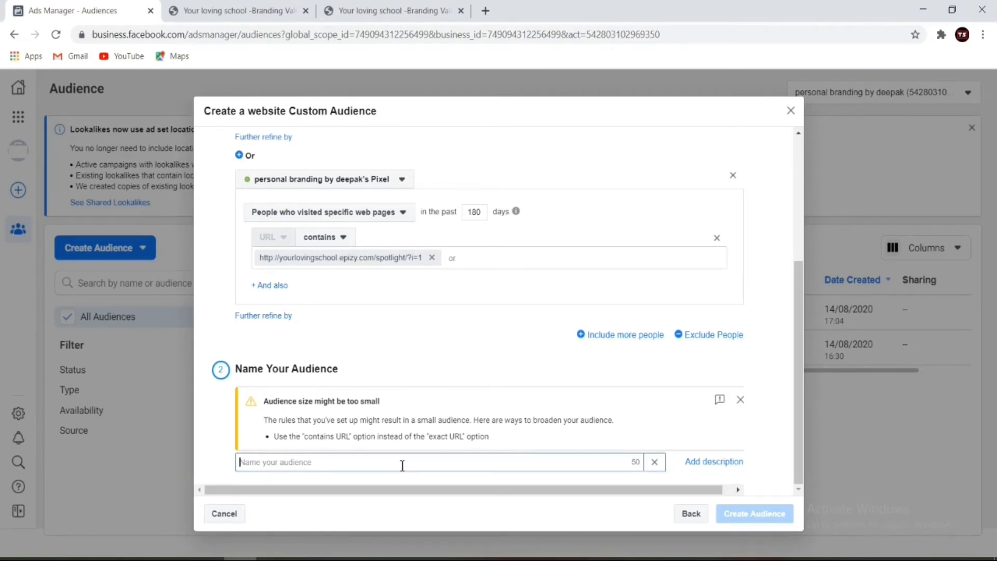
pyautogui.write('People who viseted')
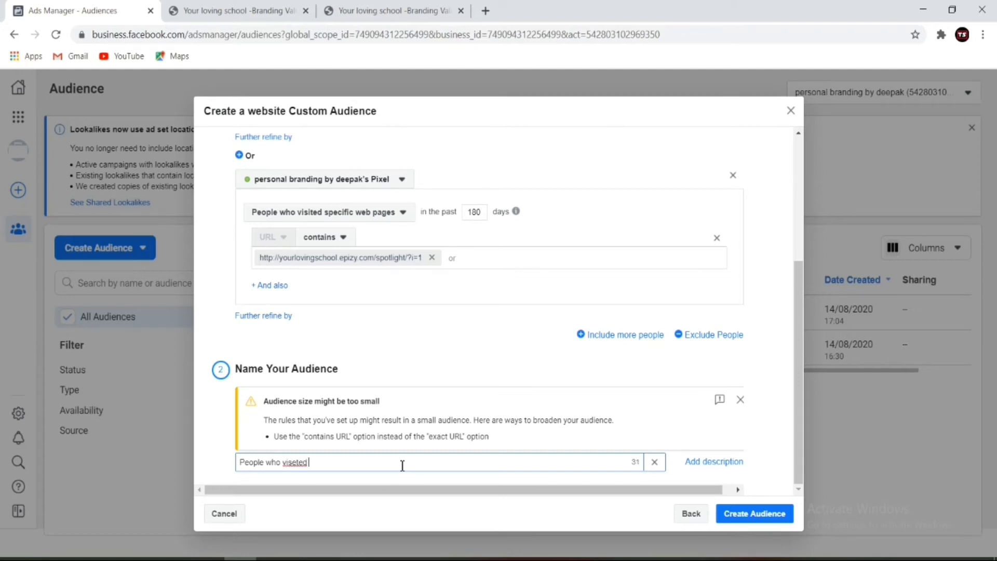
pyautogui.press('BackSpace')
pyautogui.click(747, 516)
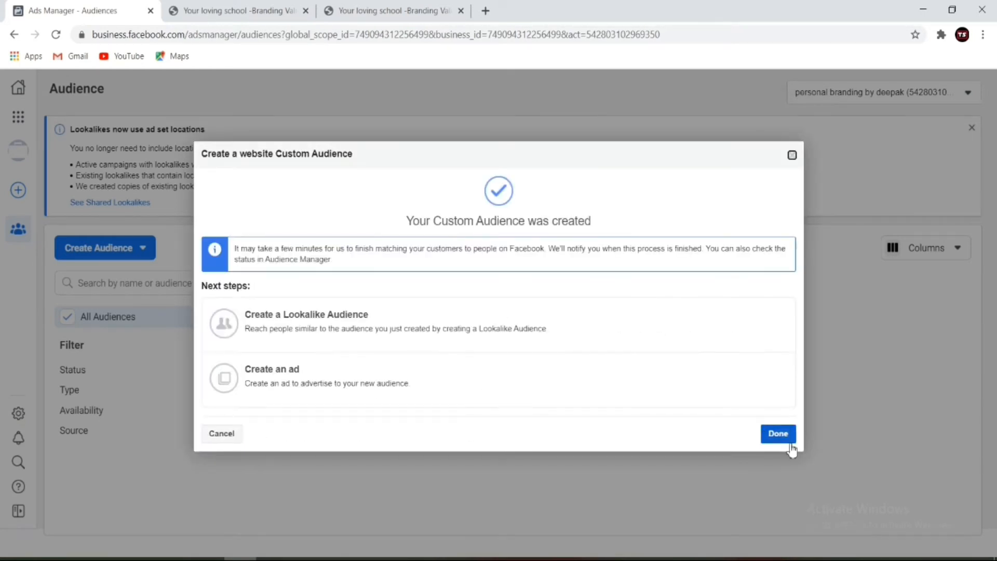
pyautogui.click(778, 434)
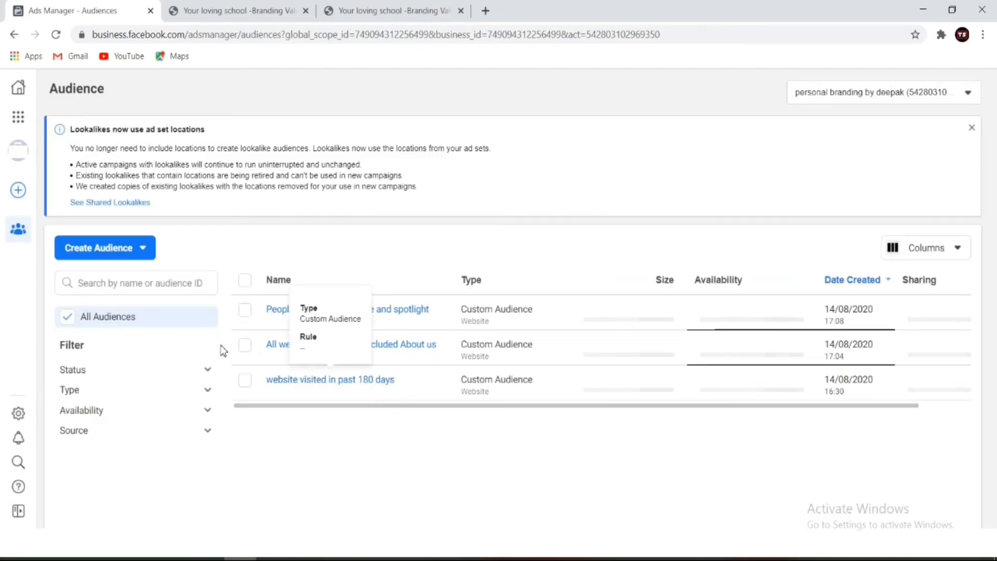
# Start a new custom audience that uses the website as its source
pyautogui.click(111, 250)
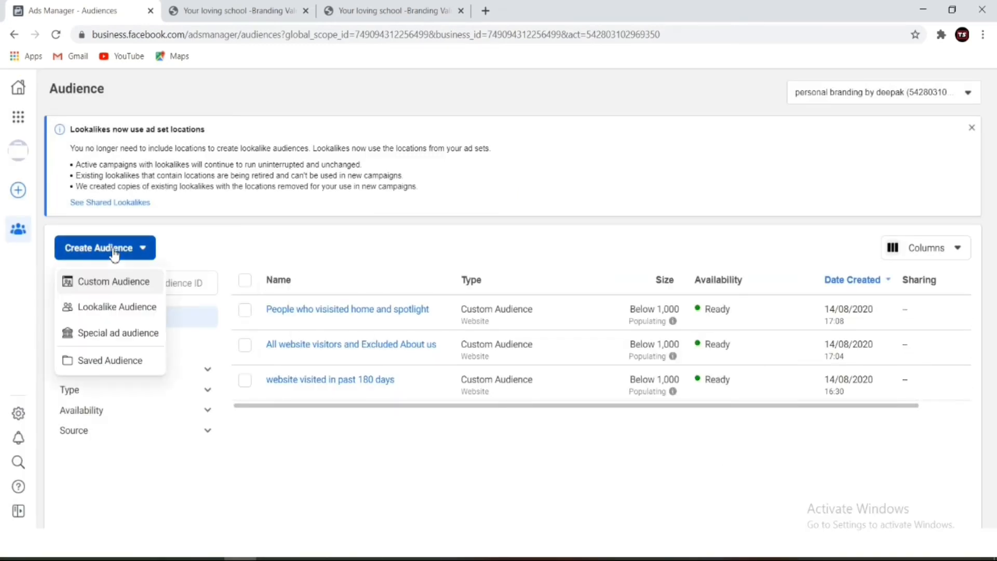
pyautogui.click(122, 285)
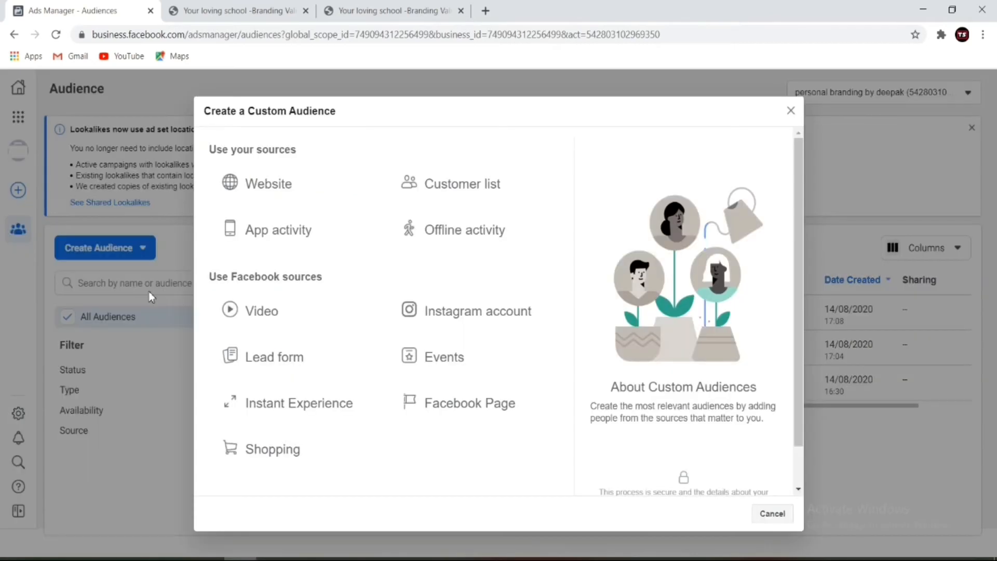
pyautogui.click(280, 184)
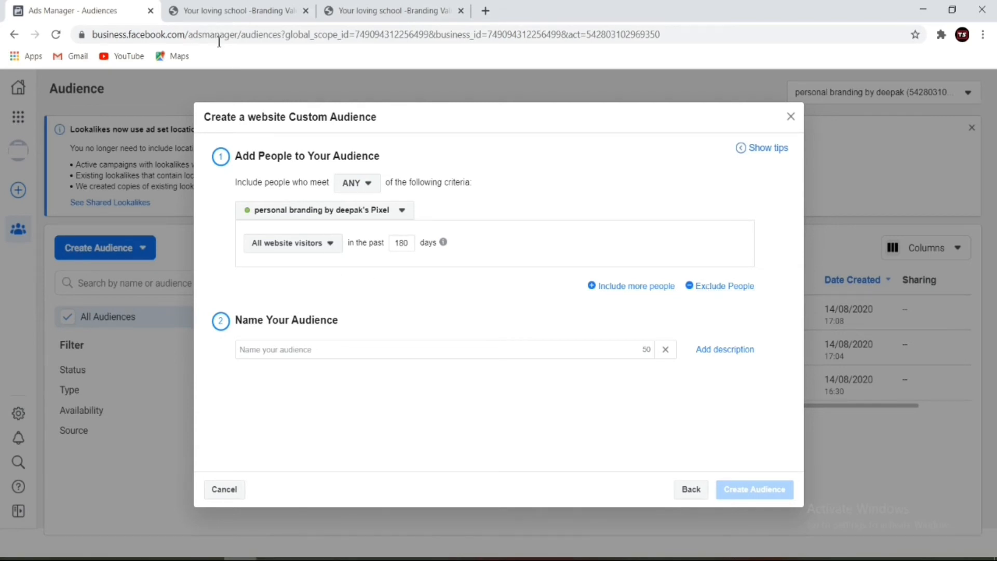
# Switch to the school website, copy the home page's address and open the About Us page
pyautogui.click(217, 10)
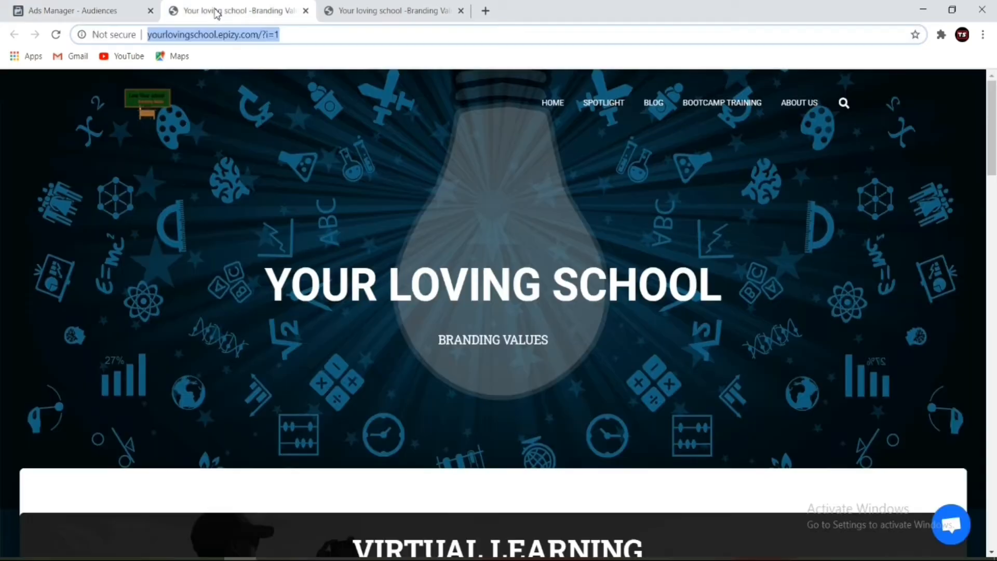
pyautogui.click(310, 35)
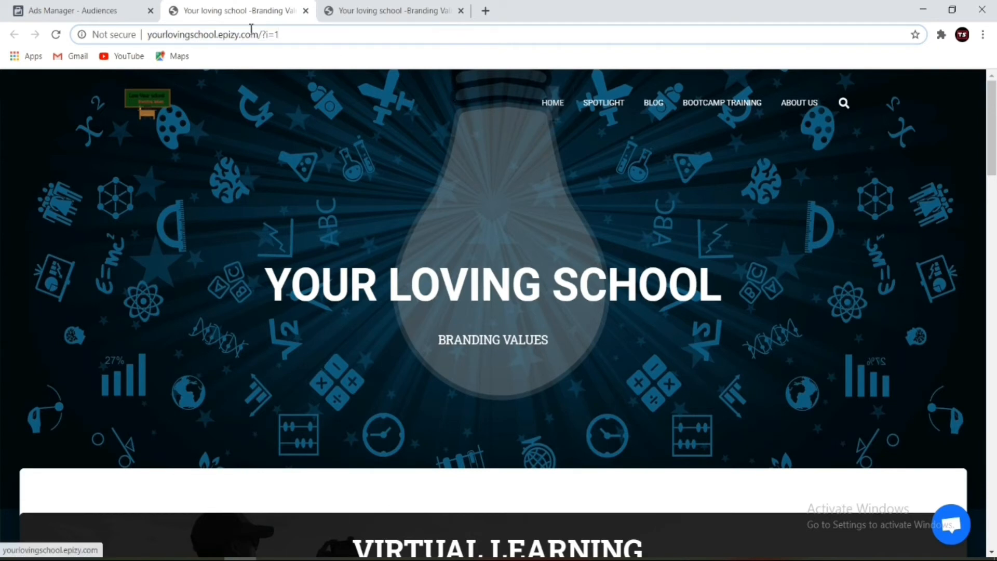
pyautogui.moveTo(314, 34); pyautogui.dragTo(143, 48)
pyautogui.rightClick(208, 32)
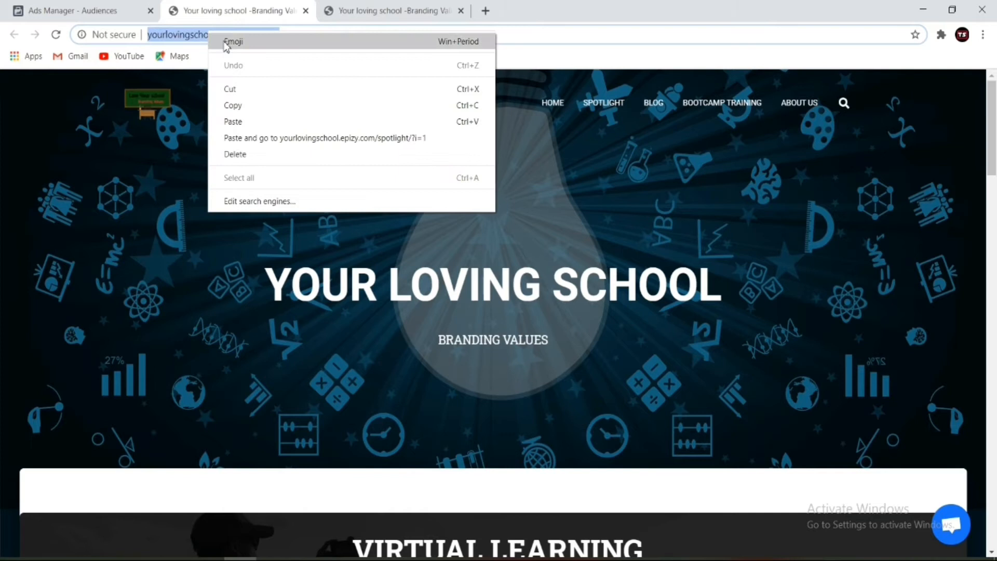
pyautogui.click(274, 106)
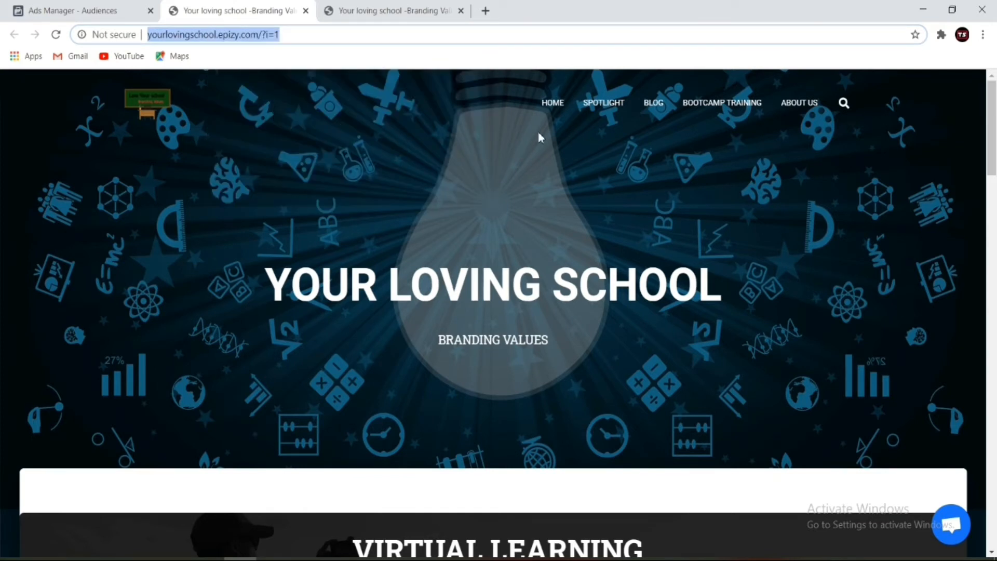
pyautogui.click(807, 105)
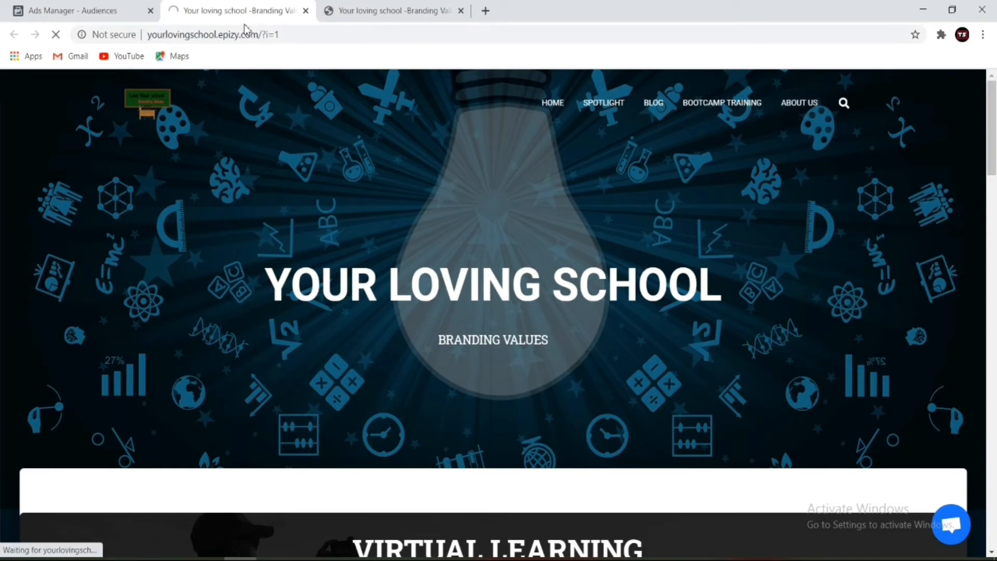
pyautogui.click(112, 11)
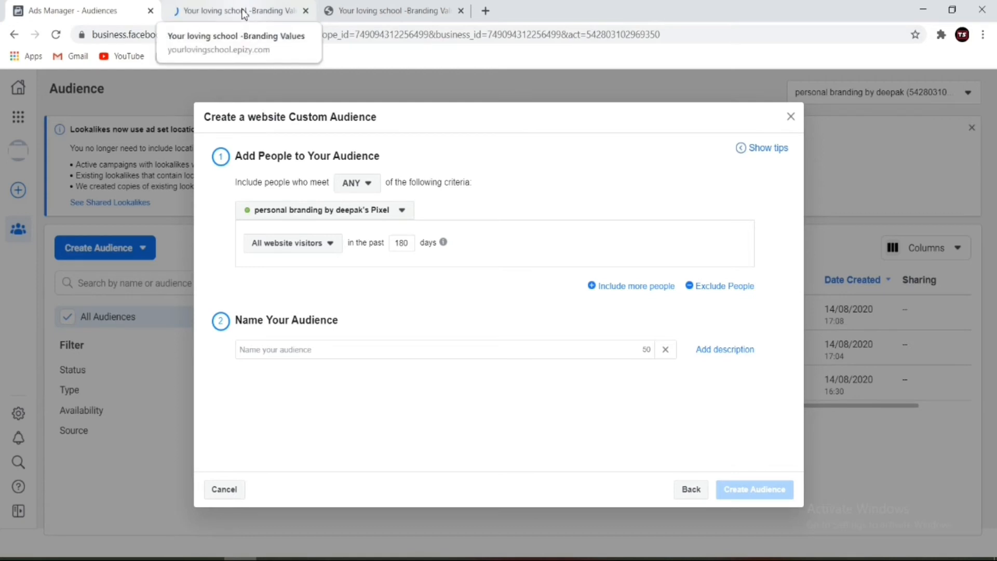
pyautogui.click(322, 248)
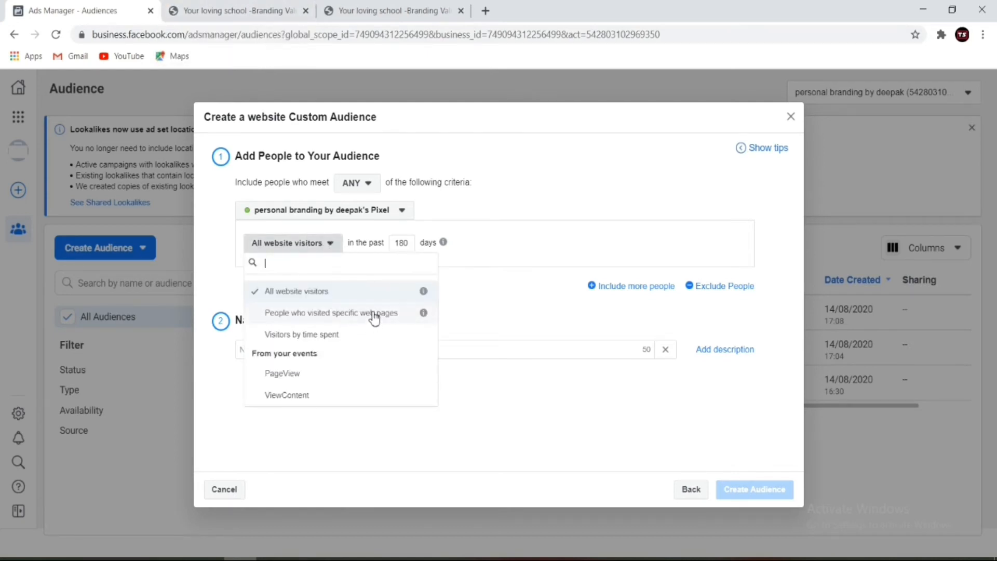
pyautogui.click(374, 314)
pyautogui.rightClick(352, 291)
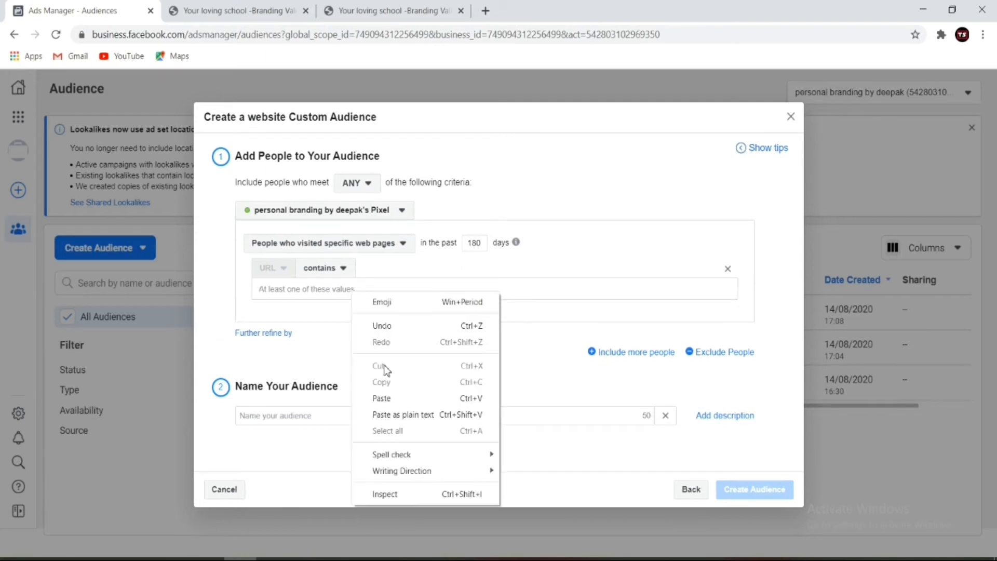
pyautogui.click(397, 400)
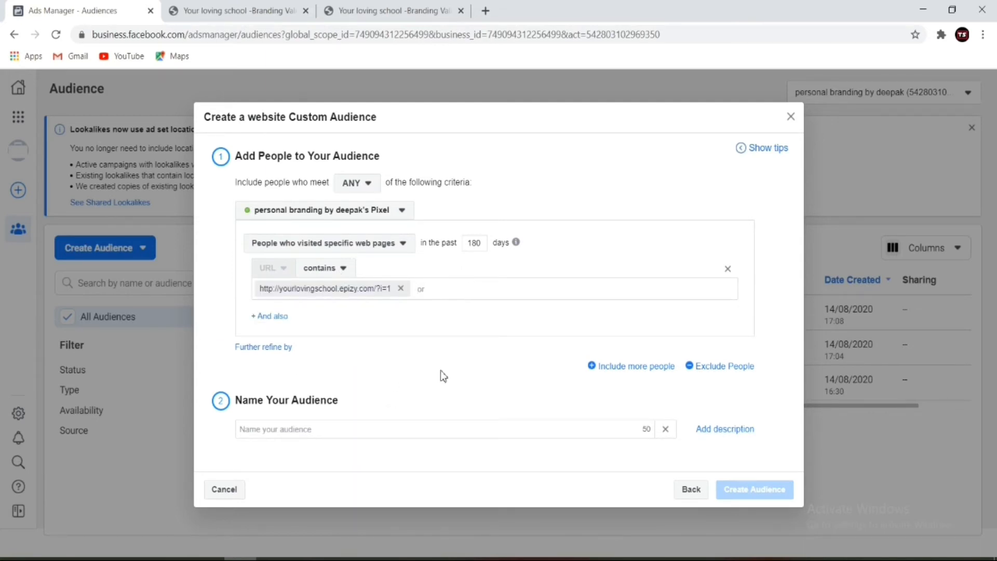
# Include a second group of people in the audience
pyautogui.click(276, 347)
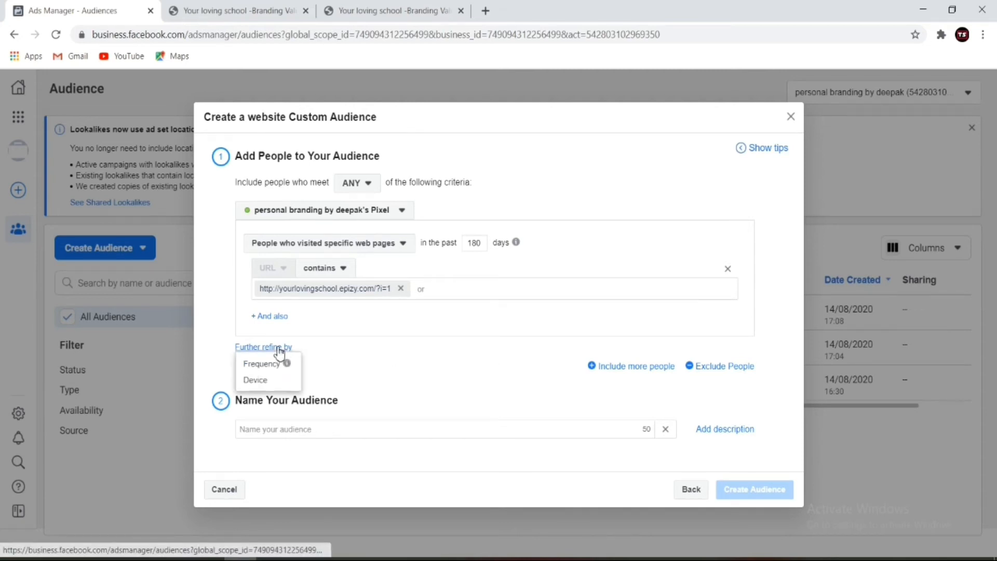
pyautogui.click(394, 382)
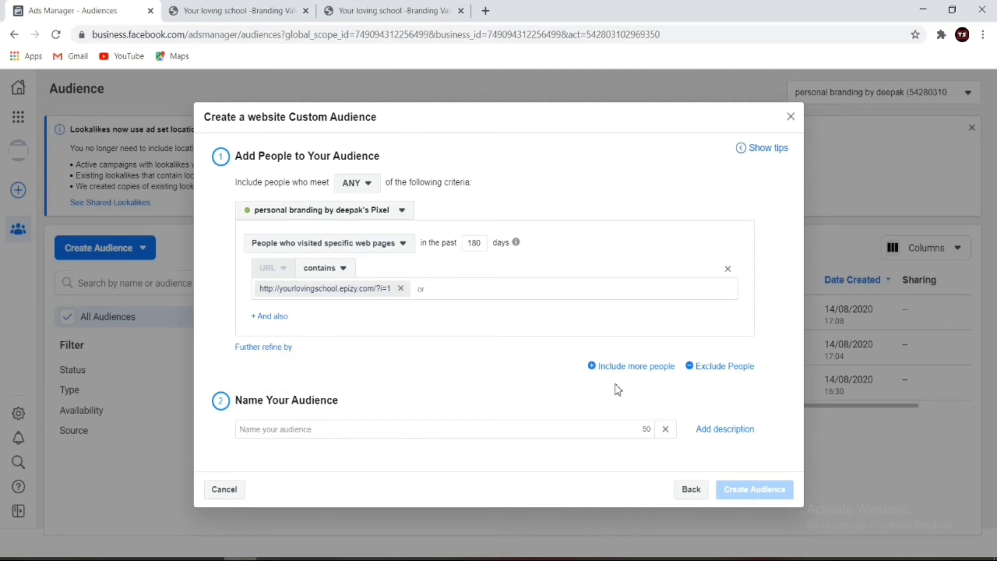
pyautogui.click(641, 368)
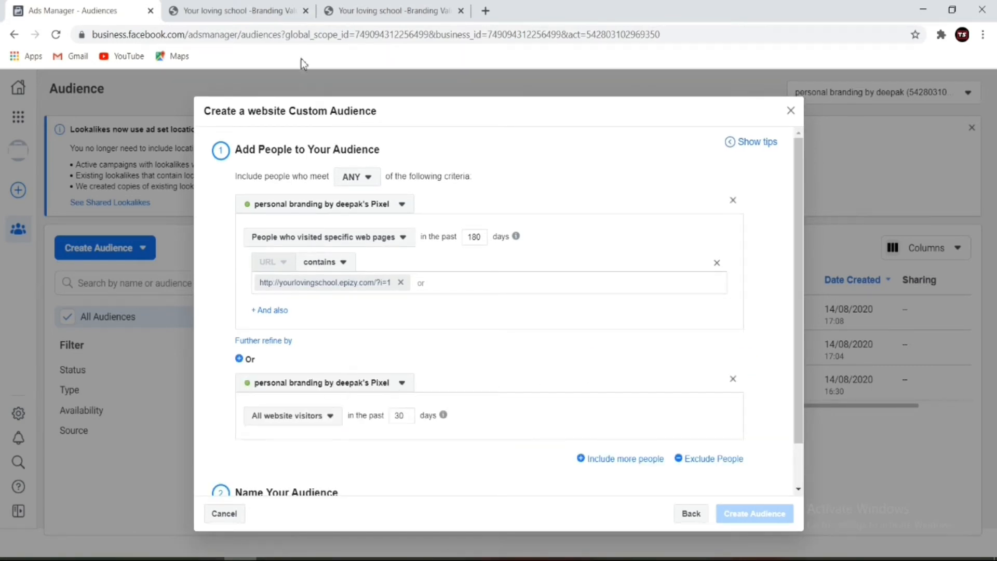
# Switch to the school website's About Us page and copy its address
pyautogui.click(391, 11)
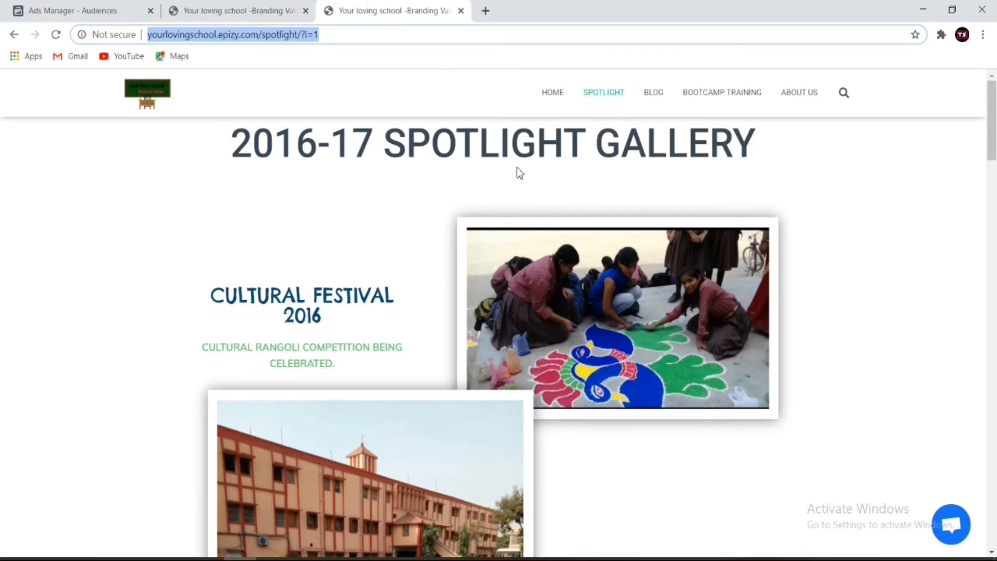
pyautogui.click(239, 11)
pyautogui.click(314, 36)
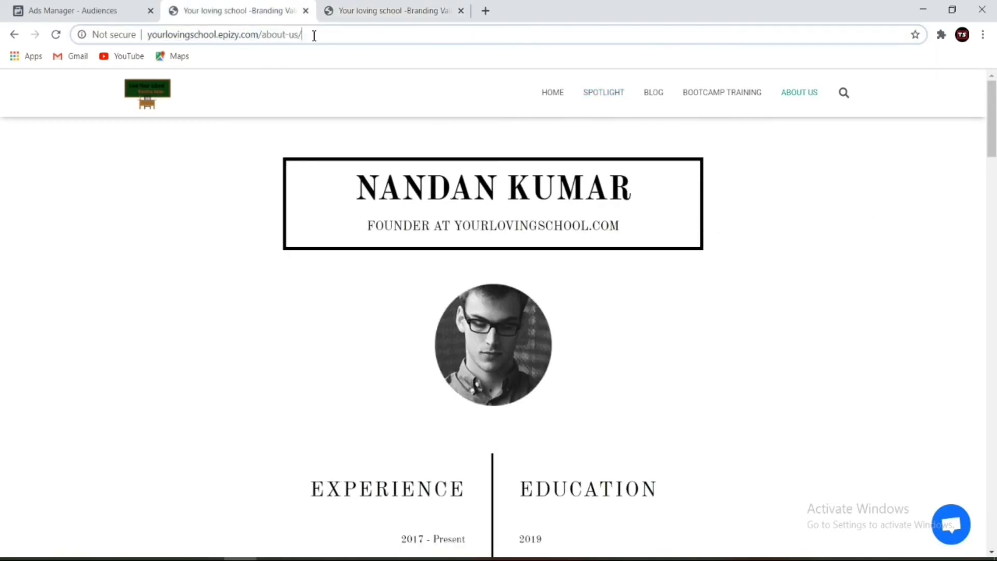
pyautogui.moveTo(314, 35); pyautogui.dragTo(143, 39)
pyautogui.rightClick(177, 38)
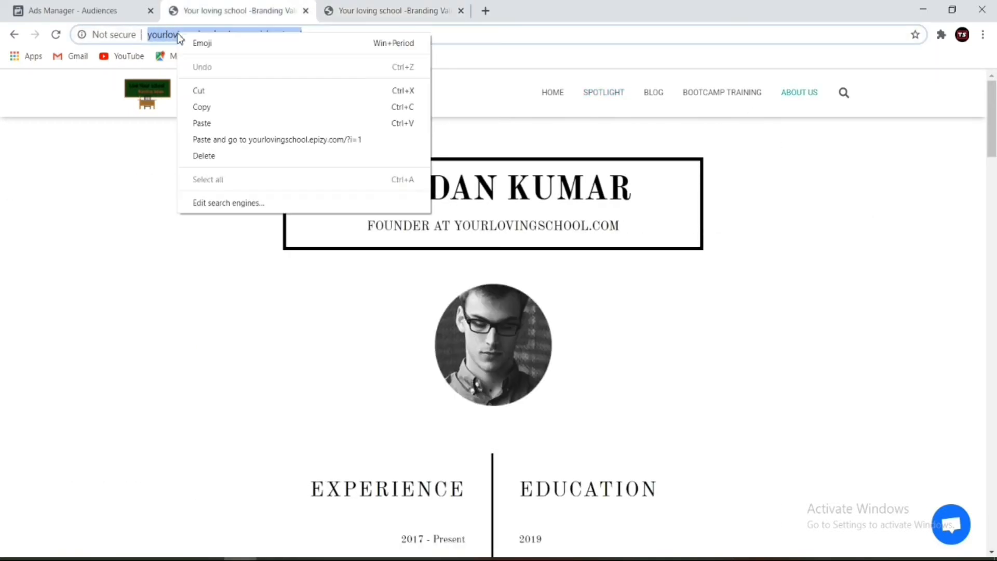
pyautogui.click(235, 107)
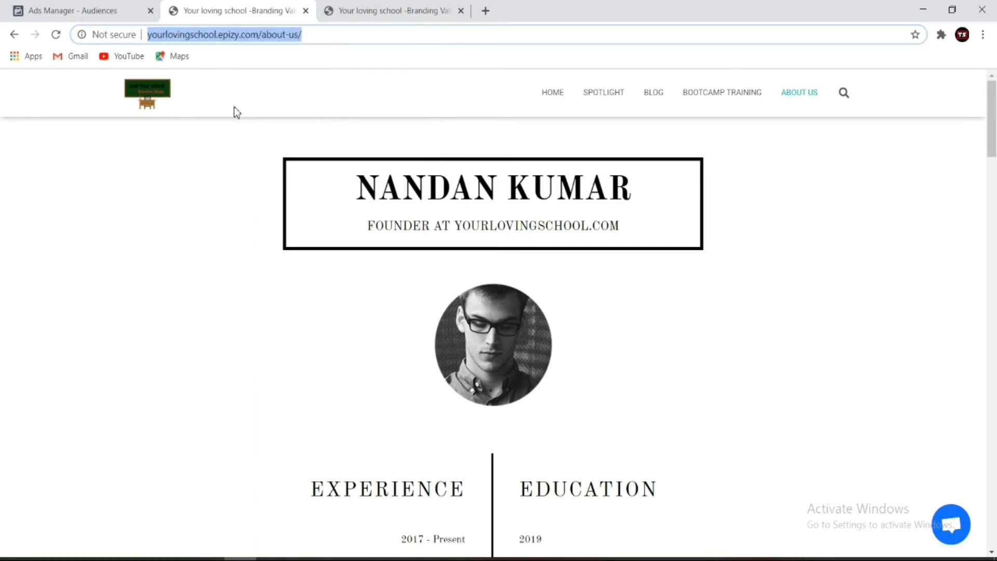
# Back in Ads Manager, set the second group to people who visited specific web pages
pyautogui.click(104, 10)
pyautogui.scroll(-2, 364, 312)
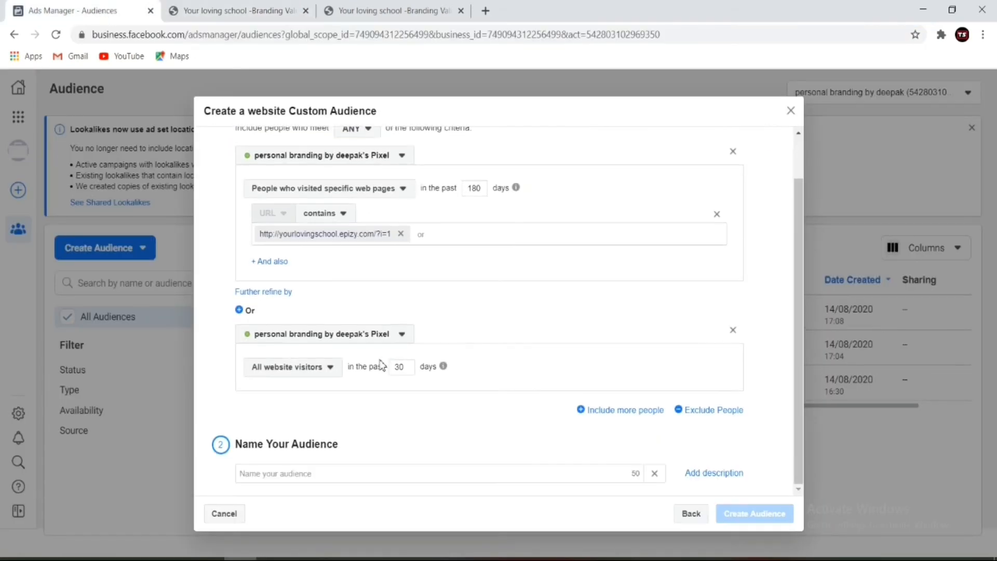
pyautogui.click(326, 368)
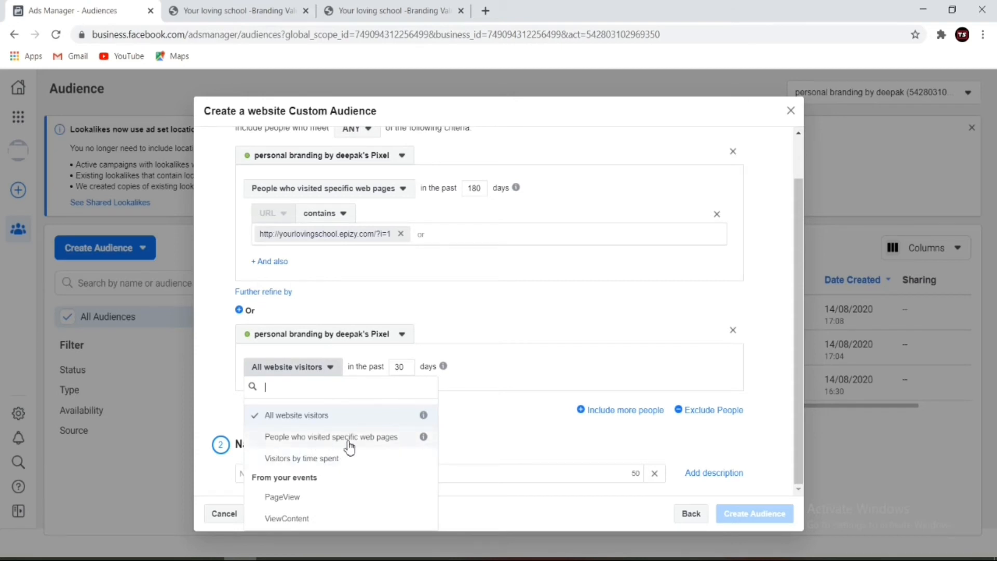
pyautogui.click(349, 441)
pyautogui.rightClick(337, 415)
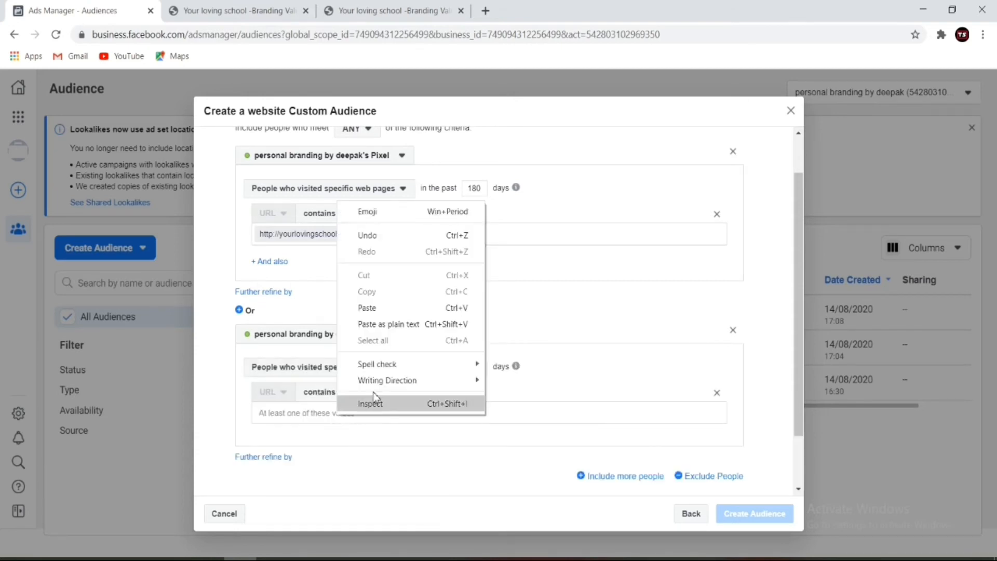
pyautogui.click(390, 418)
pyautogui.click(352, 397)
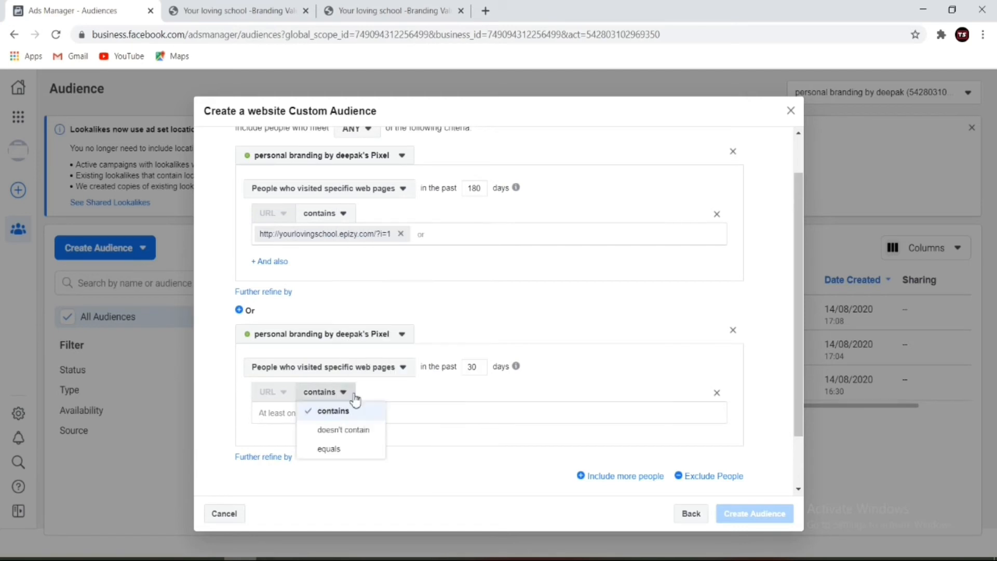
pyautogui.click(349, 449)
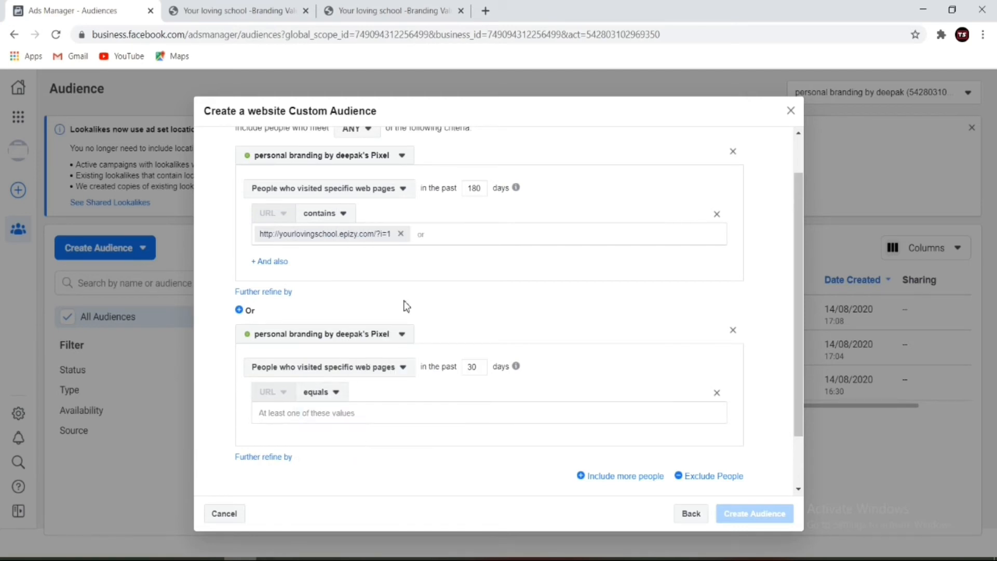
pyautogui.click(345, 213)
pyautogui.click(355, 273)
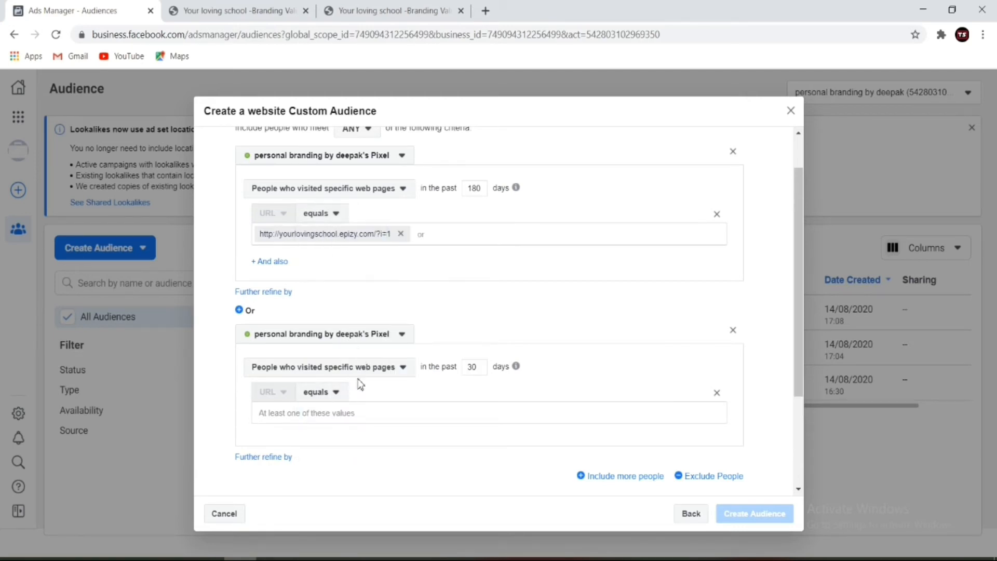
pyautogui.rightClick(365, 415)
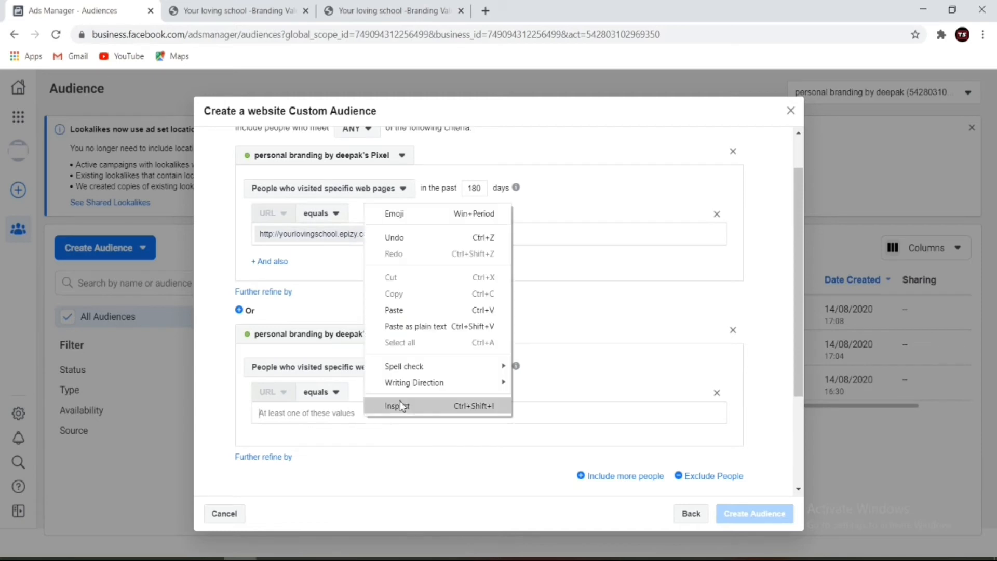
pyautogui.click(416, 310)
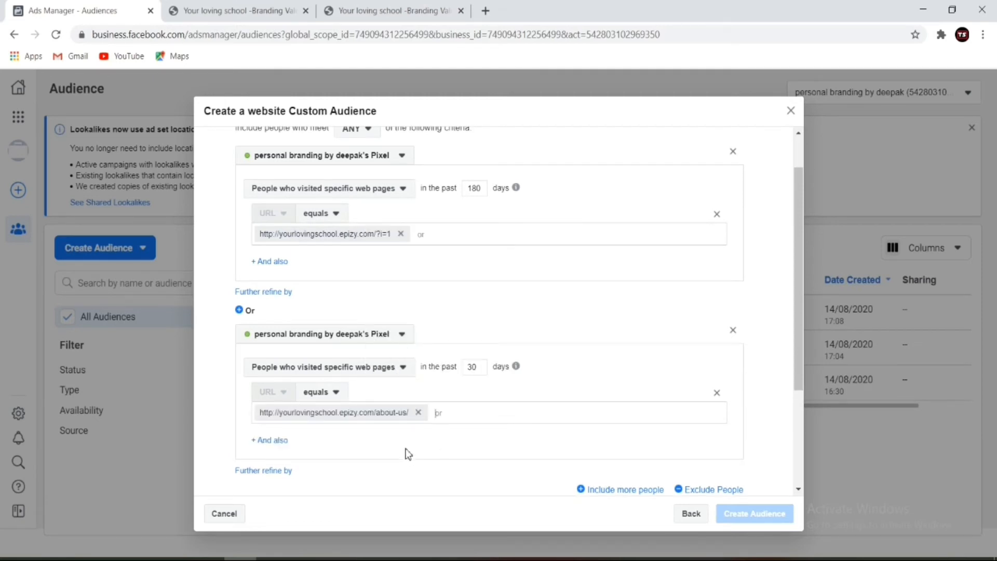
# Name the audience "People who visited home pase or about us"
pyautogui.scroll(-3, 507, 450)
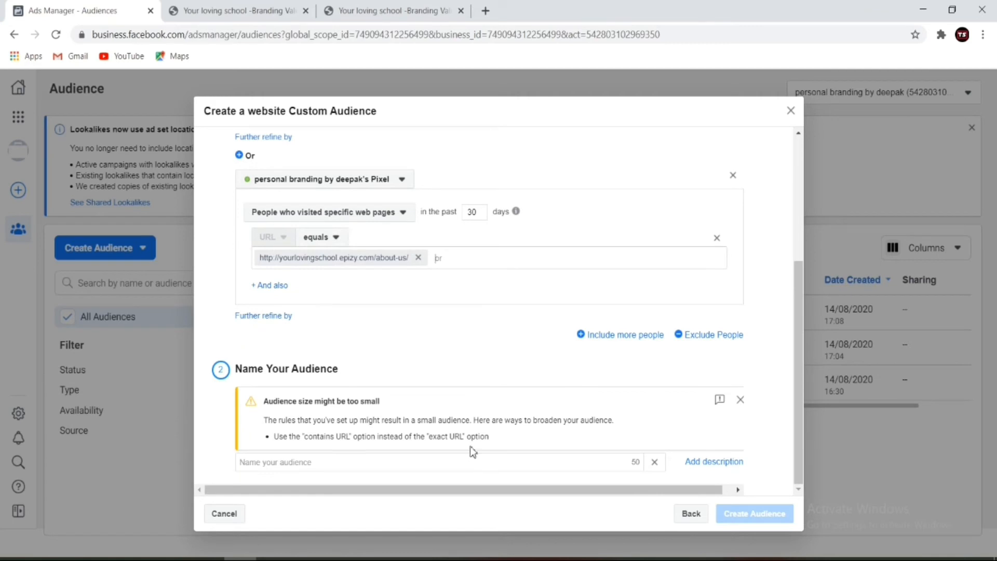
pyautogui.click(377, 462)
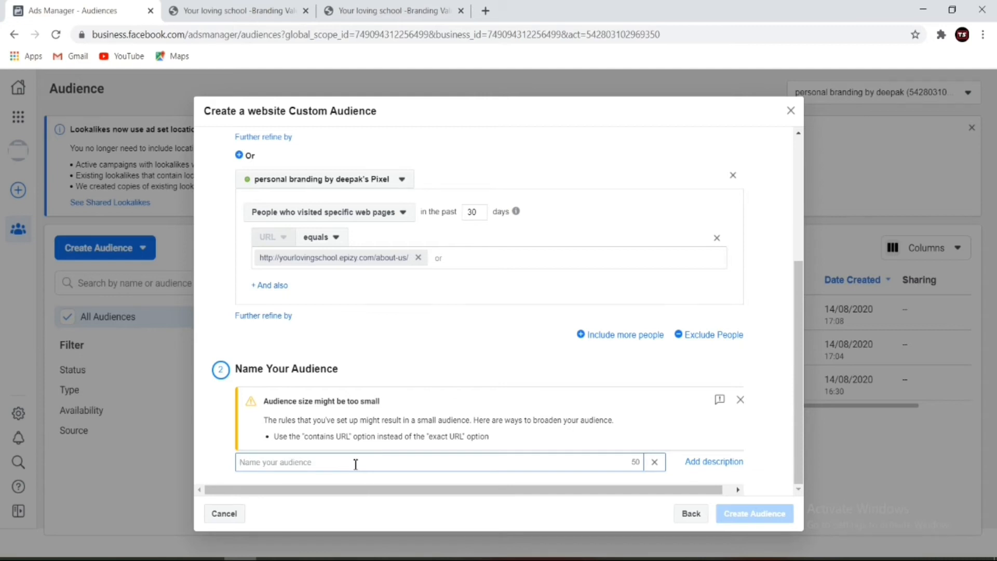
pyautogui.write('People who visited')
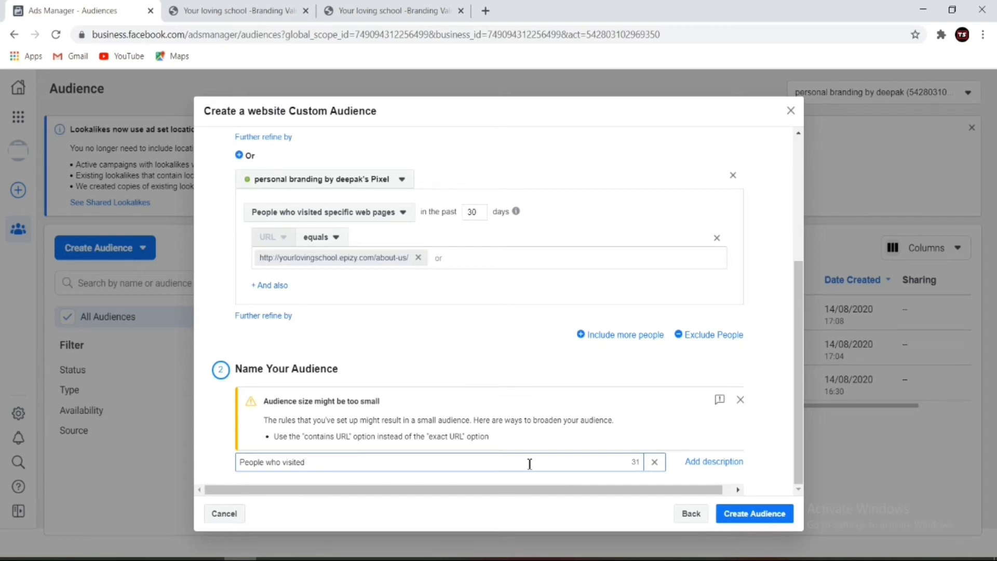
pyautogui.write('home pase or about ou')
pyautogui.press('BackSpace')
pyautogui.press('BackSpace')
pyautogui.press('BackSpace')
pyautogui.write('us')
# Review the audience criteria, create the audience and close the completion dialog
pyautogui.scroll(4, 529, 464)
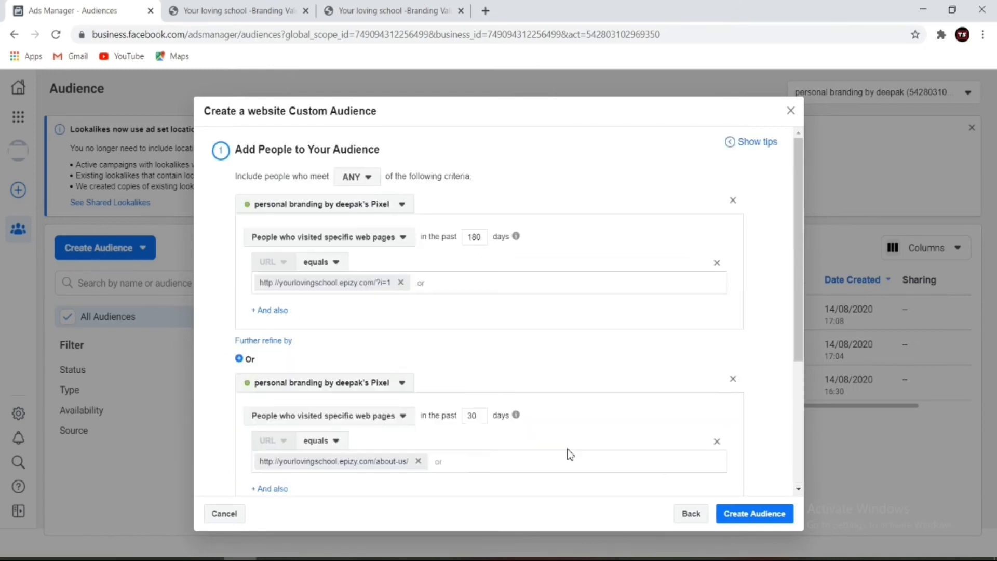
pyautogui.click(746, 515)
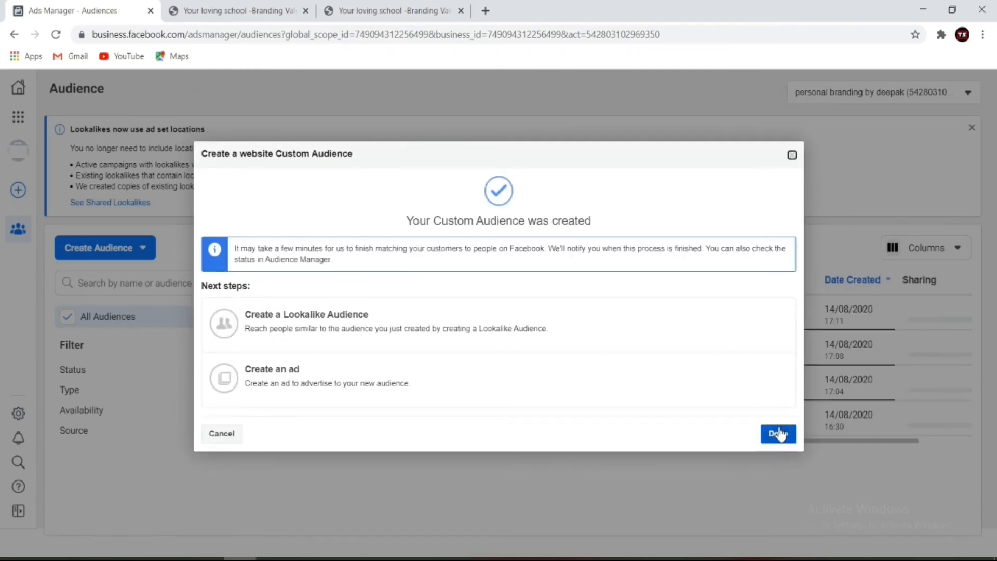
pyautogui.click(776, 434)
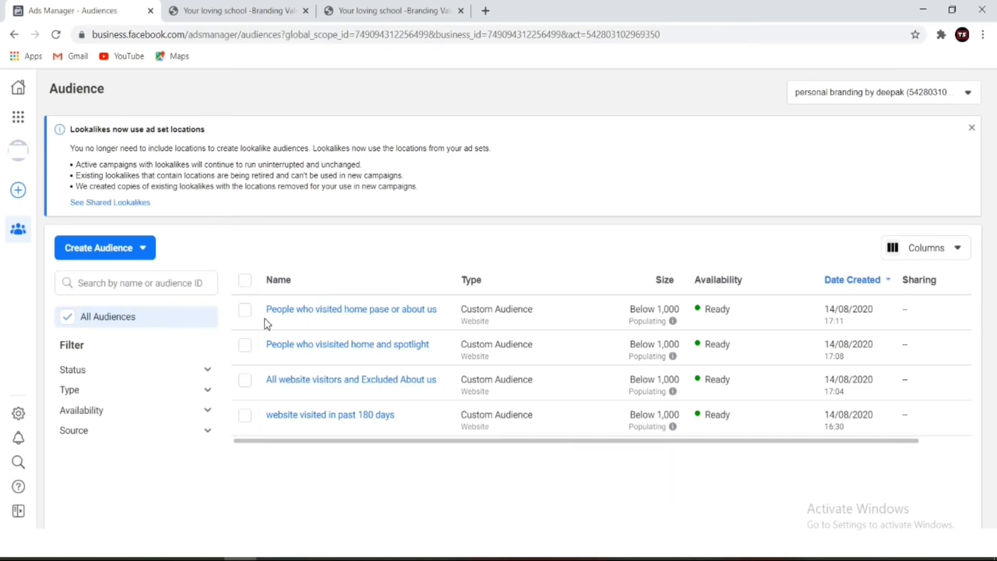
pyautogui.click(246, 311)
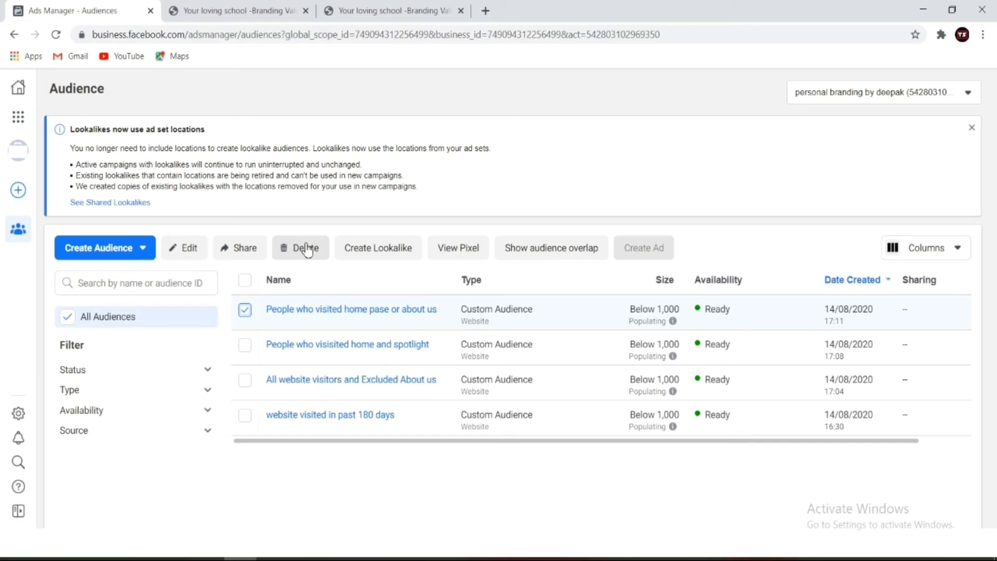
pyautogui.click(245, 310)
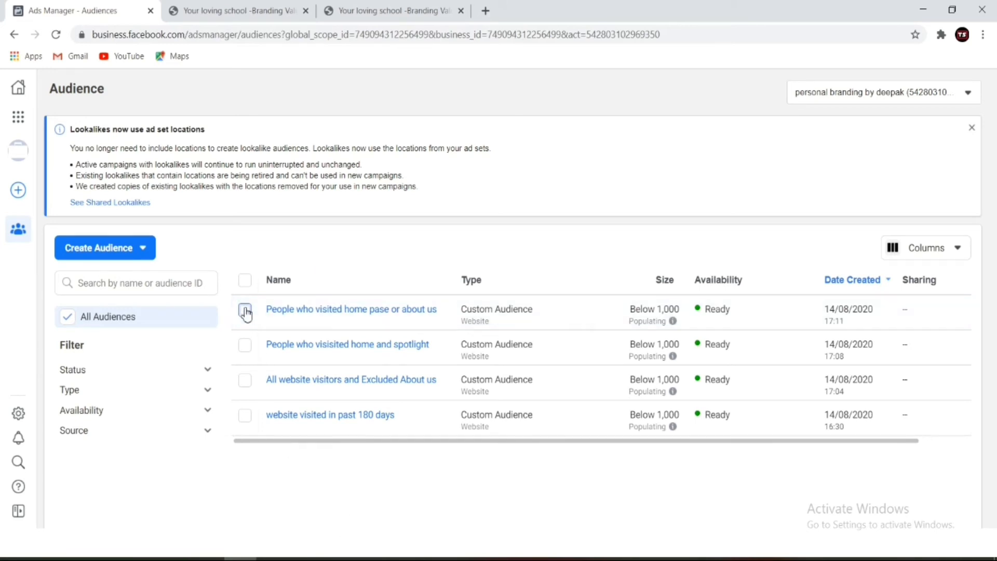
# Start a new website custom audience covering all website visitors in the past 180 days
pyautogui.click(120, 251)
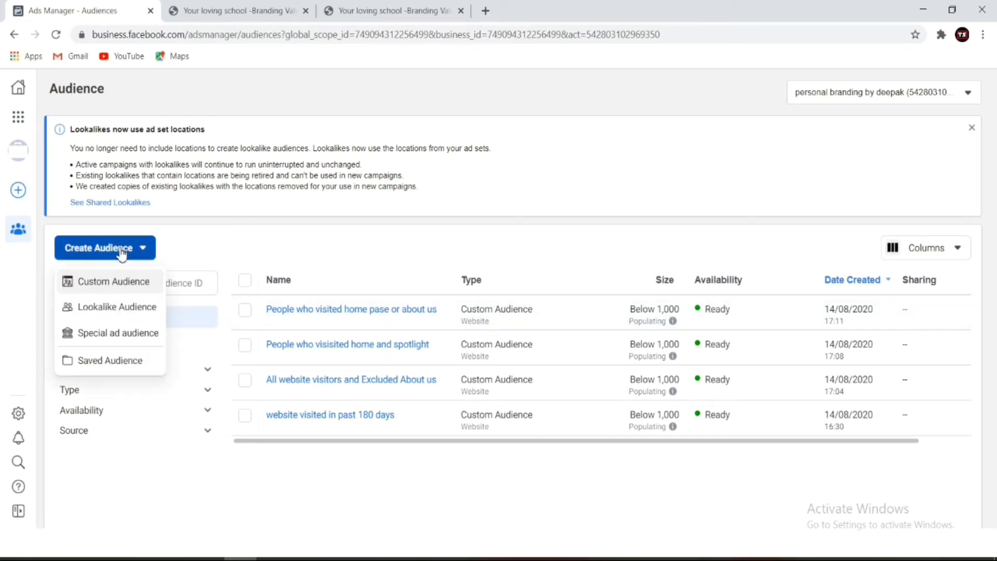
pyautogui.click(122, 282)
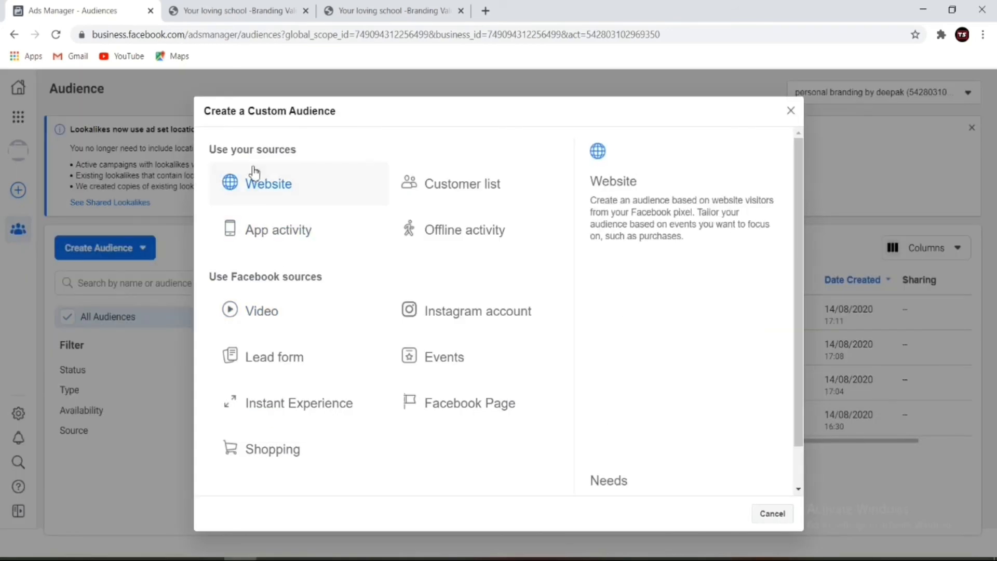
pyautogui.click(253, 168)
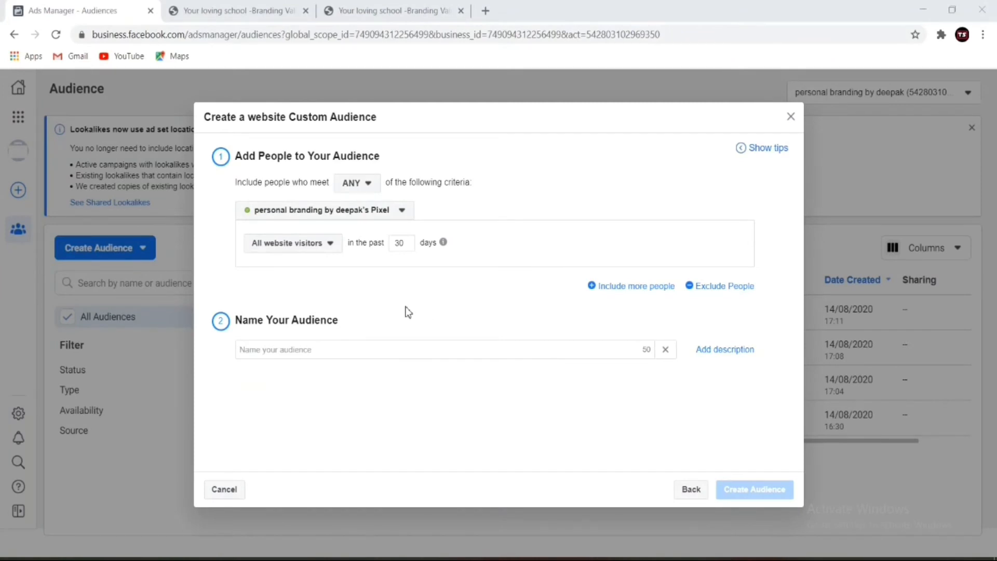
pyautogui.click(408, 246)
pyautogui.press('BackSpace')
pyautogui.press('BackSpace')
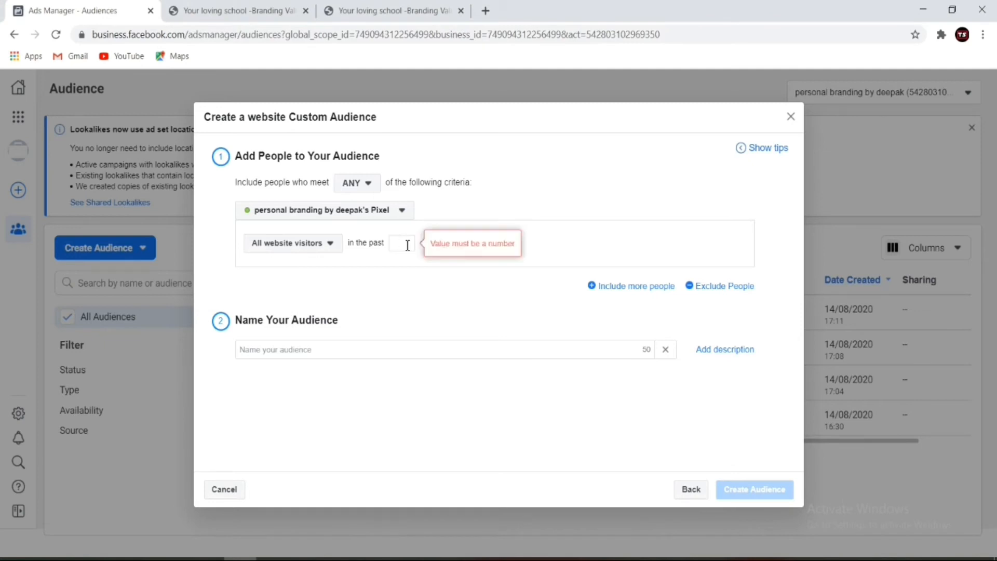
pyautogui.write('180')
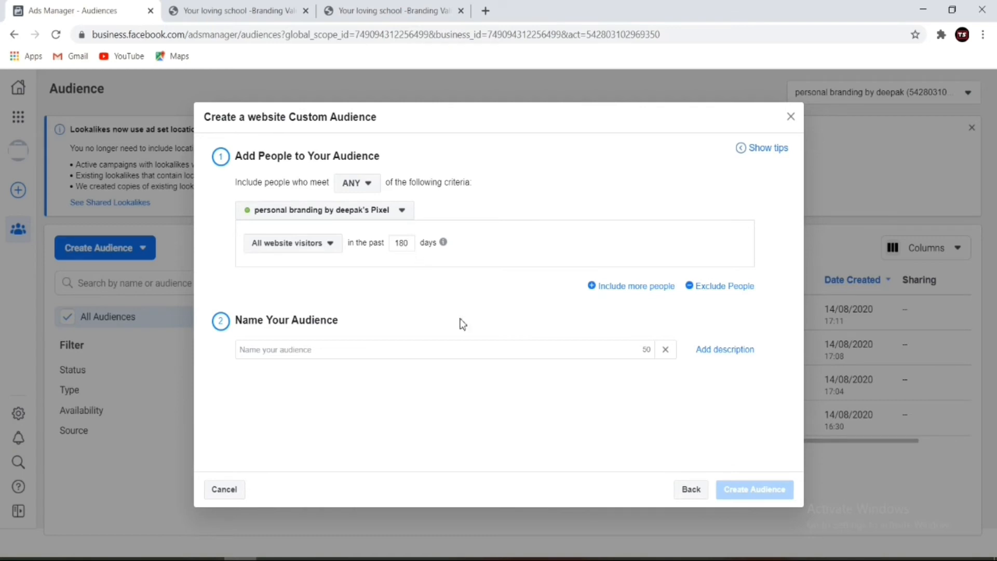
# Include a second group of people and set it to people who visited specific web pages
pyautogui.click(629, 289)
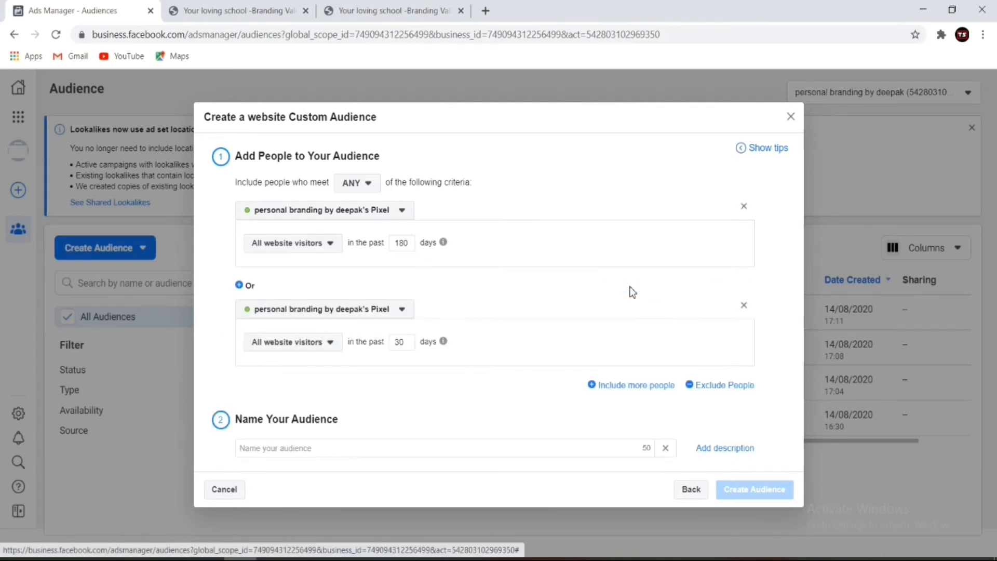
pyautogui.click(326, 343)
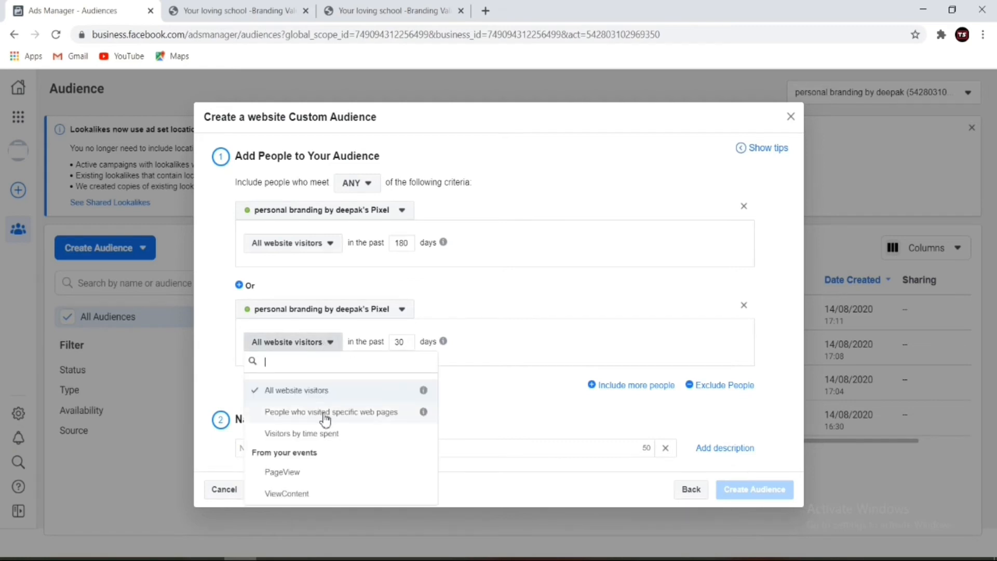
pyautogui.click(358, 417)
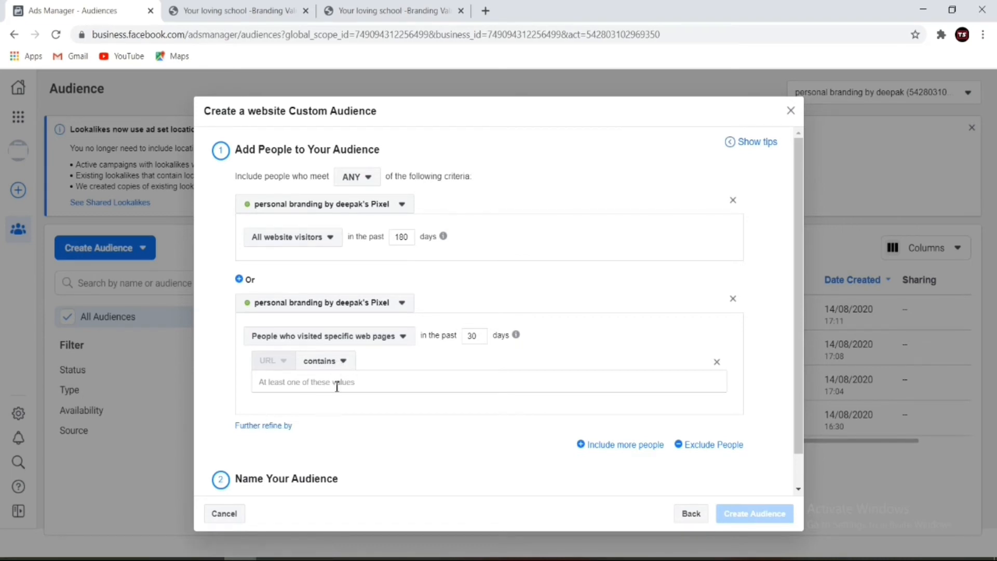
pyautogui.click(278, 426)
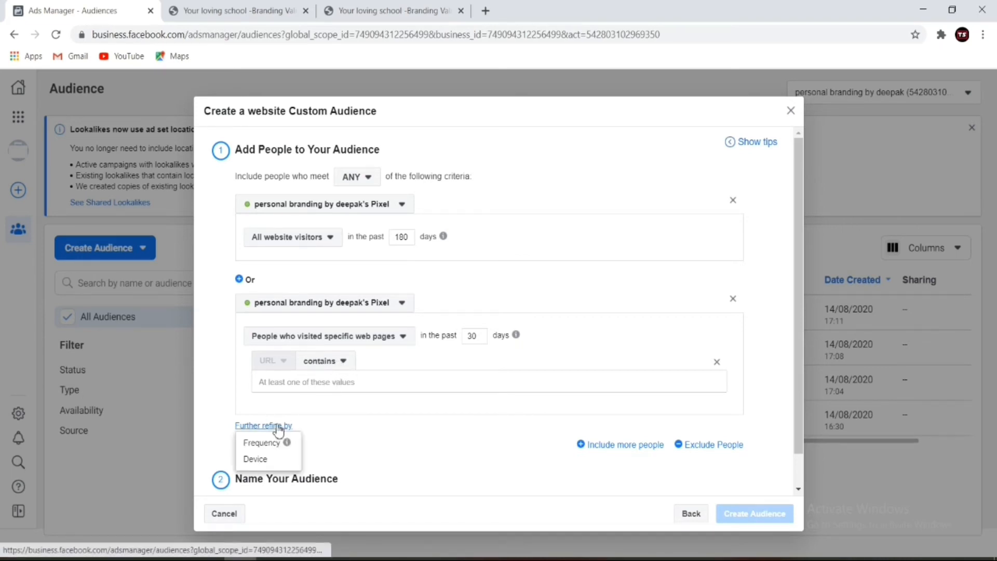
pyautogui.click(261, 443)
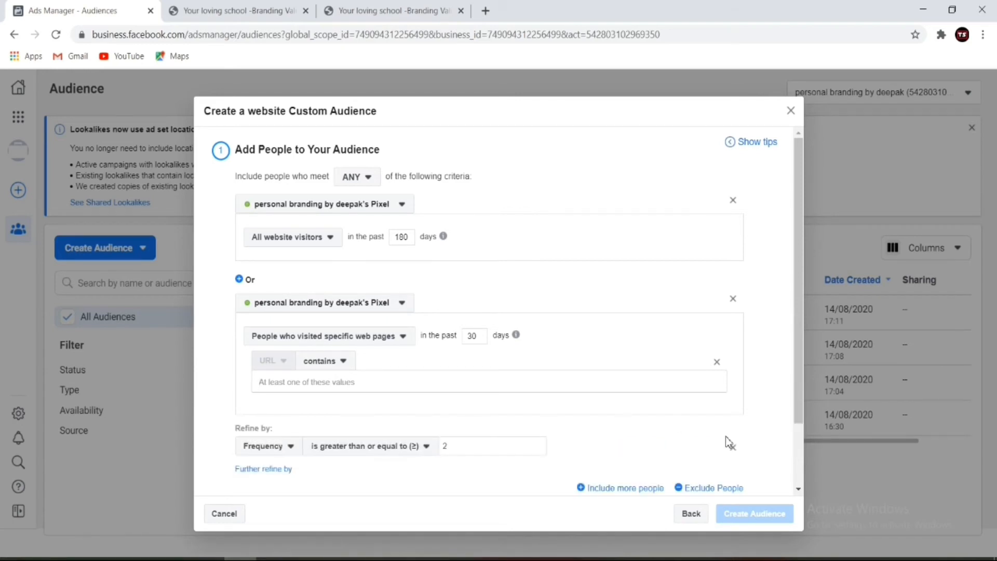
pyautogui.click(739, 449)
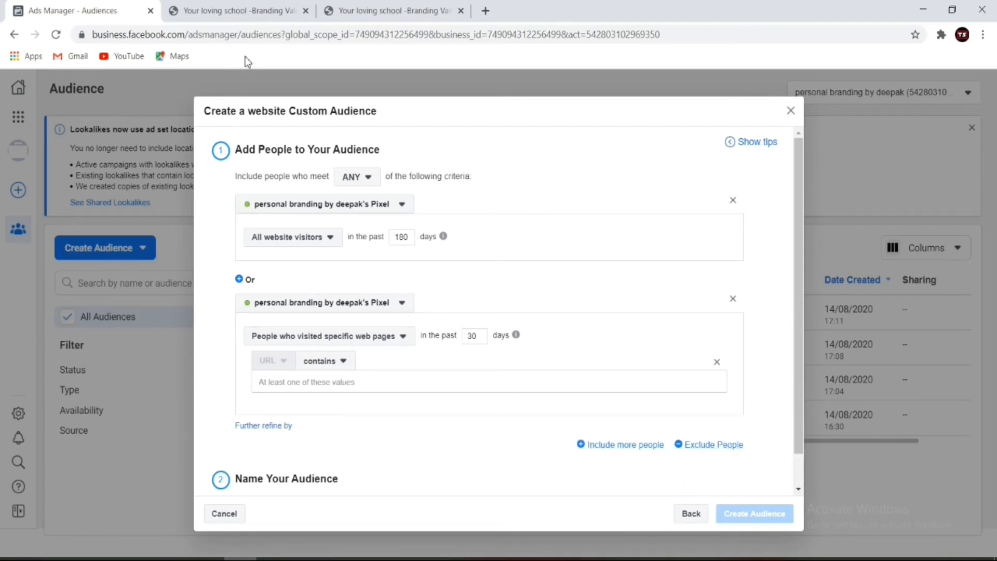
# Copy the Spotlight page's URL from the school website and return to the audience form in Ads Manager
pyautogui.click(371, 10)
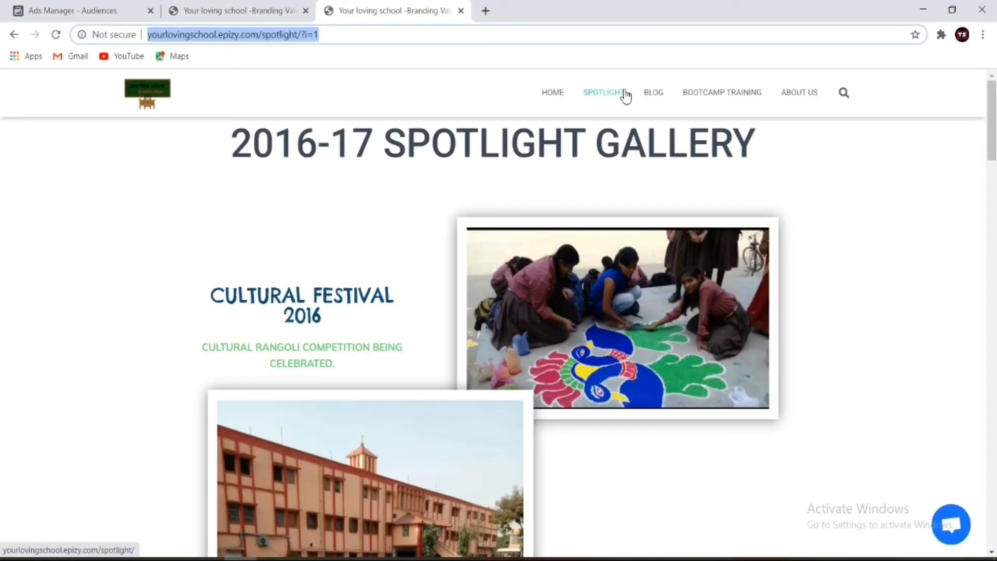
pyautogui.moveTo(349, 36); pyautogui.dragTo(143, 48)
pyautogui.rightClick(202, 35)
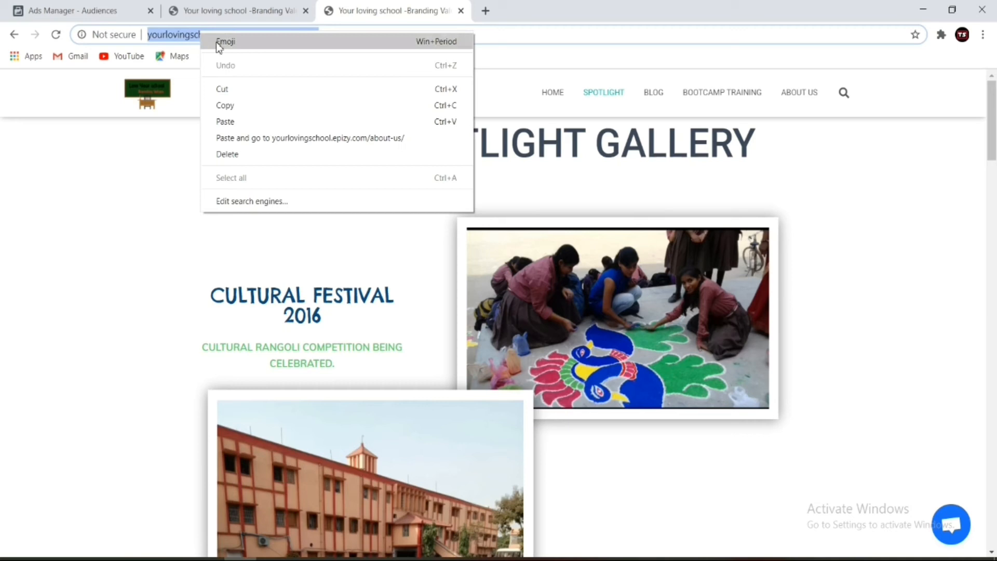
pyautogui.click(240, 105)
pyautogui.click(95, 11)
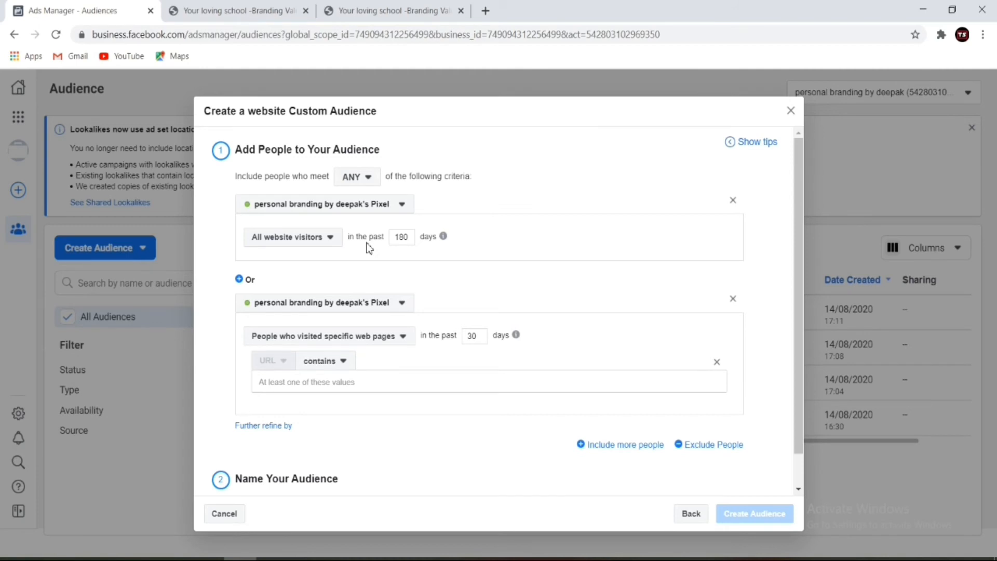
pyautogui.scroll(-1, 349, 394)
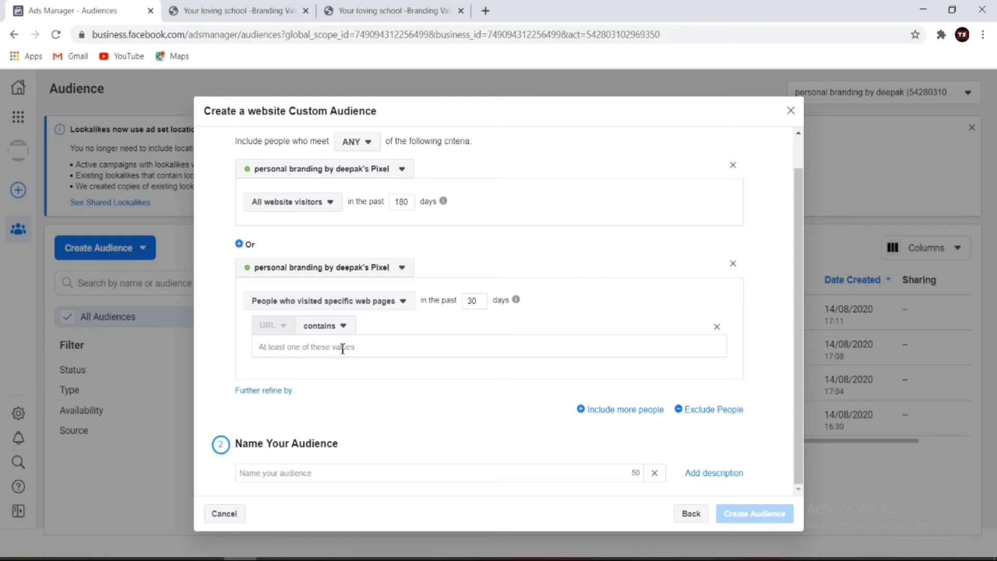
pyautogui.click(341, 325)
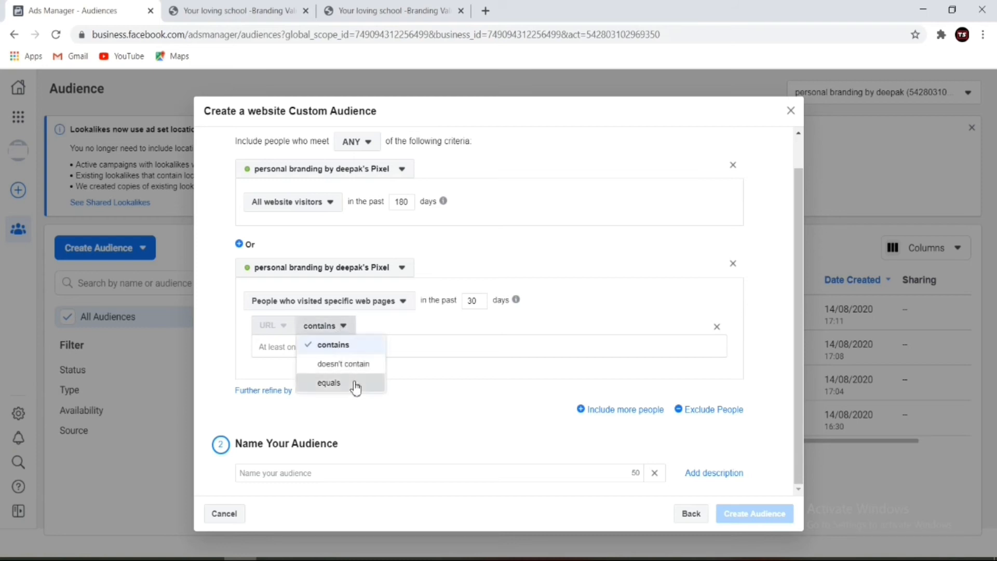
pyautogui.click(353, 384)
pyautogui.rightClick(344, 346)
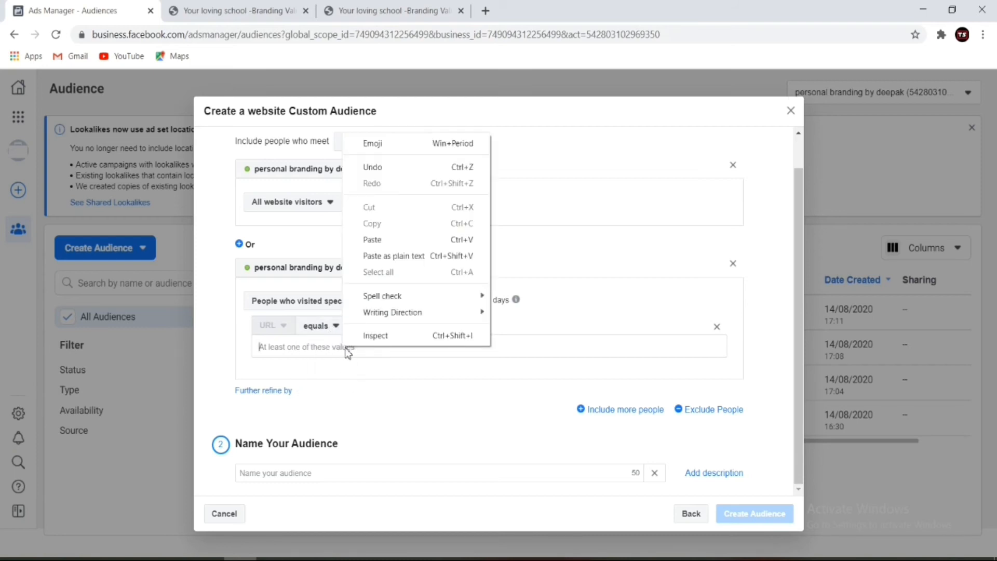
pyautogui.click(386, 240)
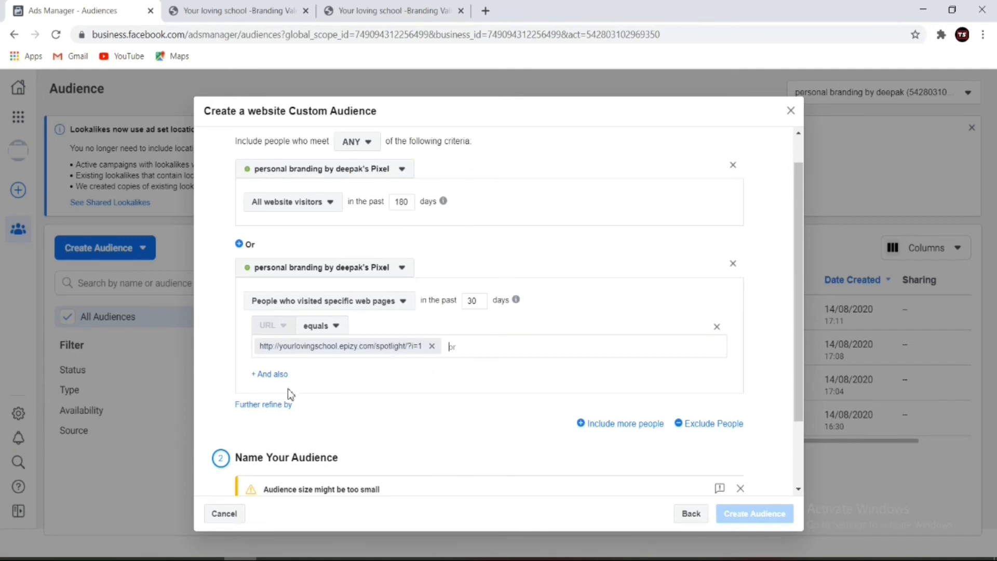
# Set the second group's period to the past 180 days
pyautogui.click(477, 302)
pyautogui.press('BackSpace')
pyautogui.press('BackSpace')
pyautogui.write('180')
# Refine the second group by a frequency greater than or equal to 2
pyautogui.click(263, 410)
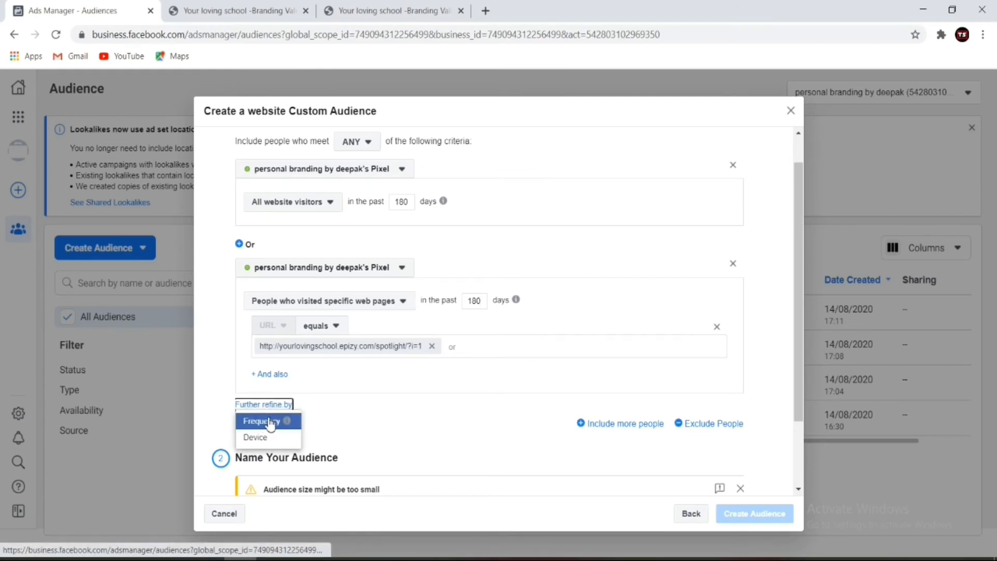
pyautogui.click(260, 422)
pyautogui.click(463, 427)
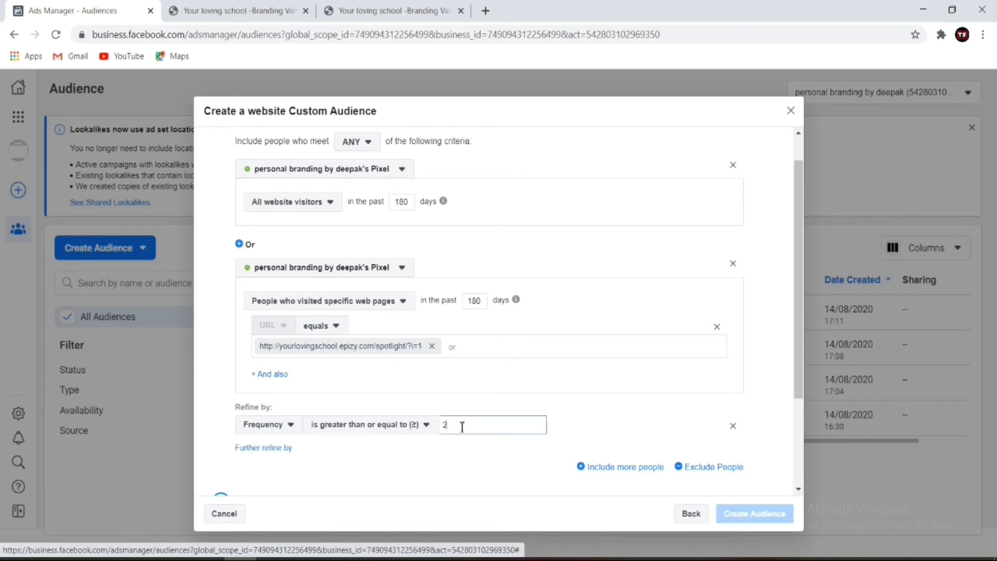
pyautogui.press('BackSpace')
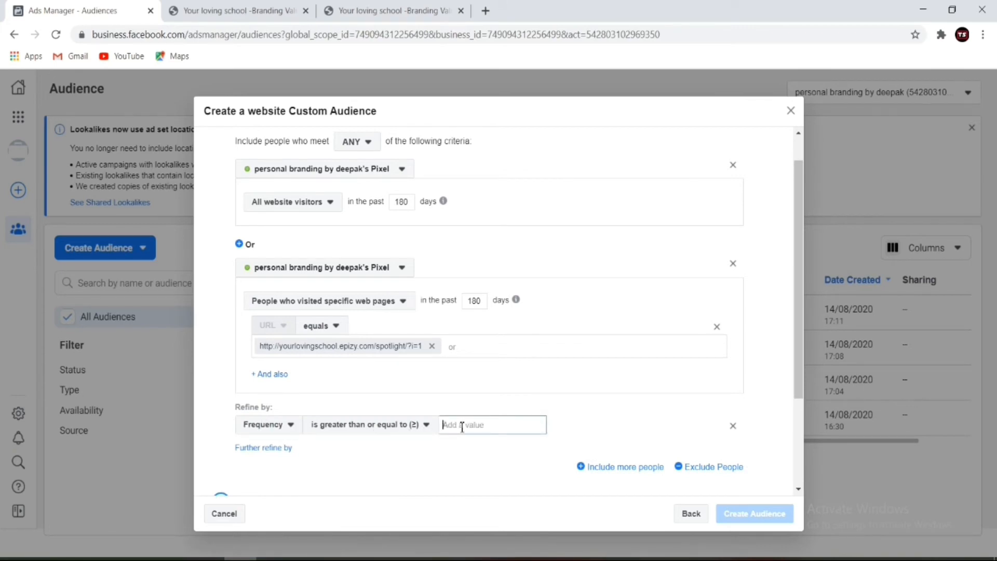
pyautogui.write('3')
pyautogui.press('BackSpace')
pyautogui.write('2')
pyautogui.click(385, 460)
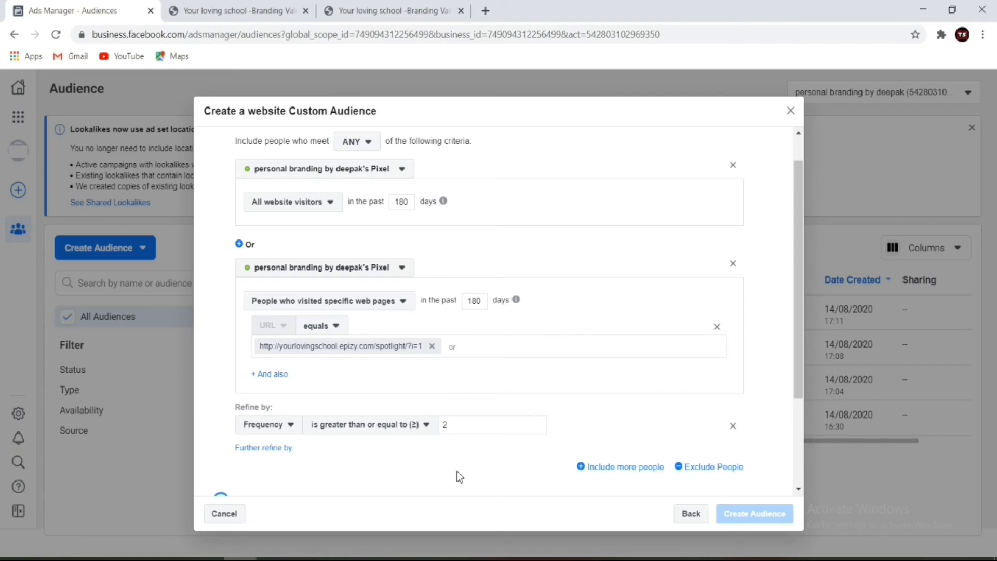
# Enter "All website visiters encluding spotlight more than" as the audience name
pyautogui.scroll(-3, 314, 468)
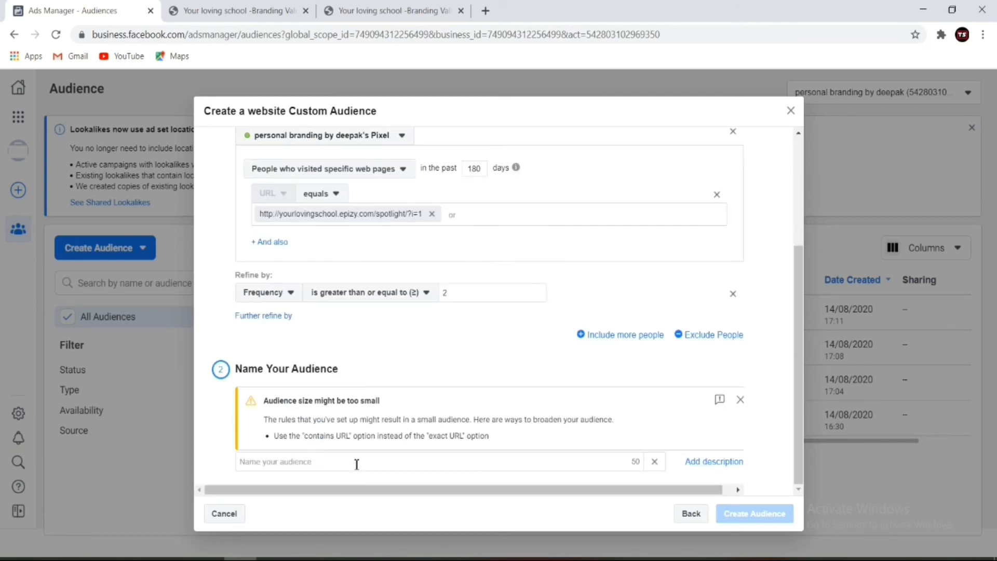
pyautogui.click(357, 463)
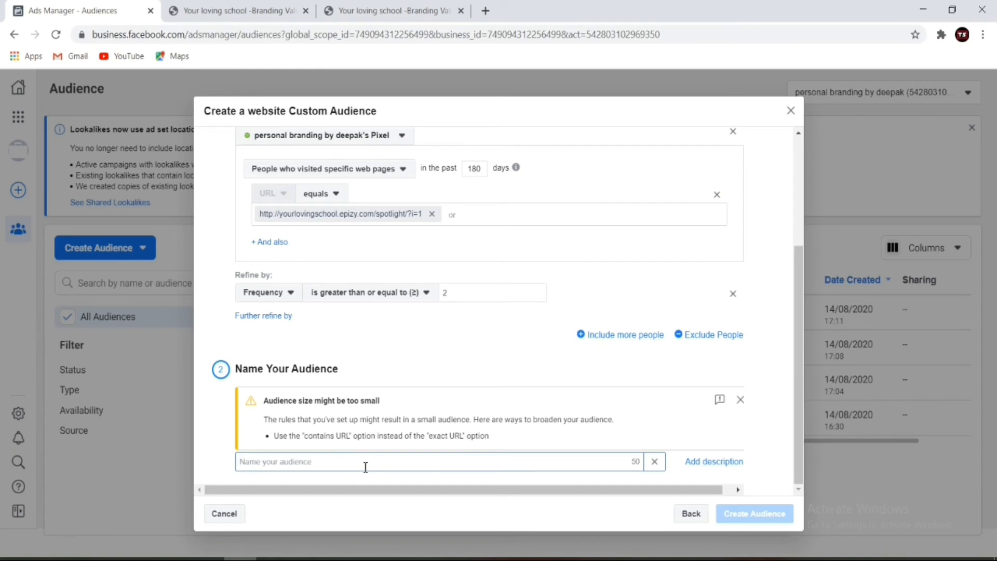
pyautogui.write('AL')
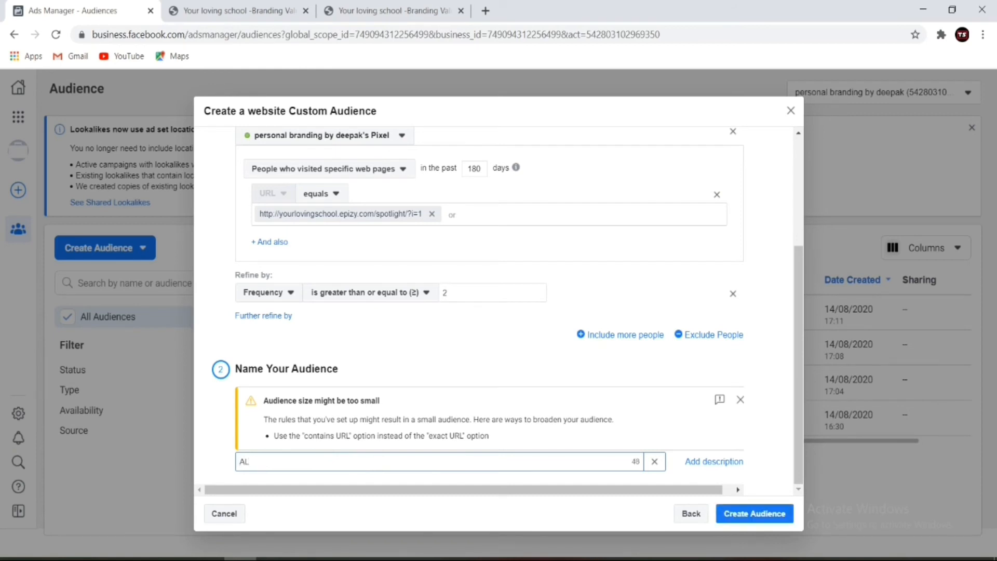
pyautogui.press('BackSpace')
pyautogui.write('ll w')
pyautogui.write('ebsite')
pyautogui.write(' v')
pyautogui.write('isit')
pyautogui.write('o')
pyautogui.press('BackSpace')
pyautogui.write('ers encludi')
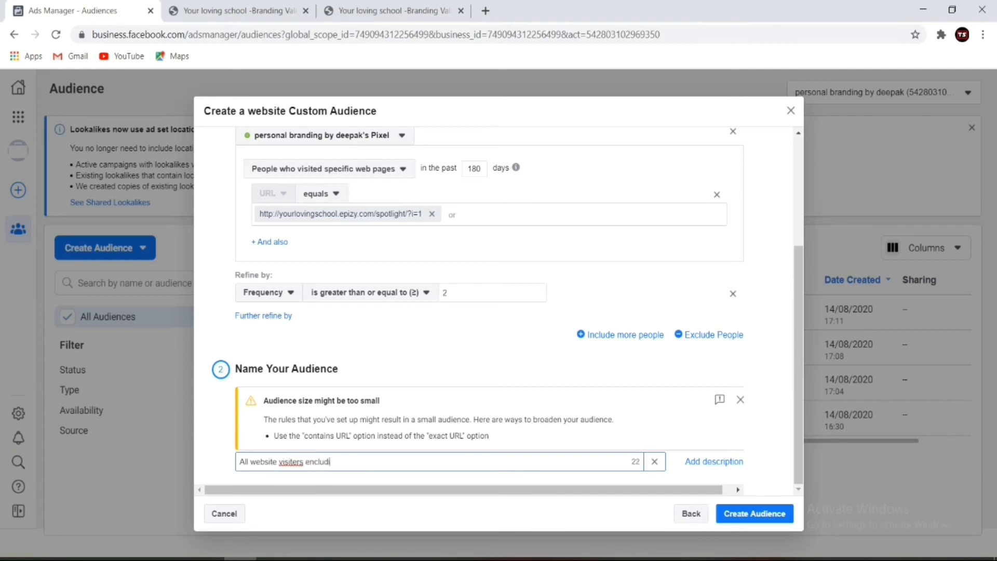
pyautogui.write('ng spotlight more than')
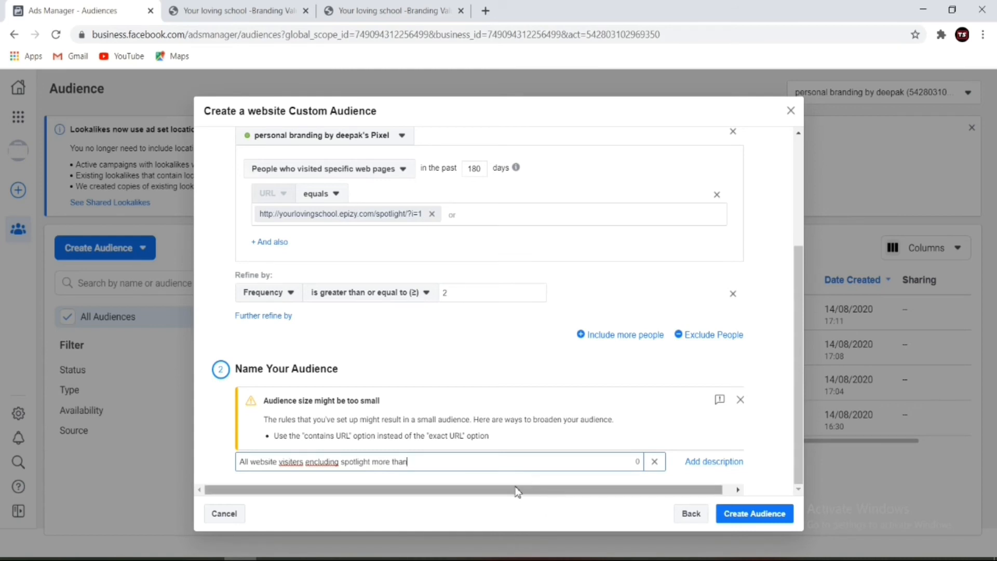
# Replace the name's ending "more than" with "3 times", create the audience and close the completion dialog
pyautogui.press('BackSpace')
pyautogui.press('BackSpace')
pyautogui.press('BackSpace')
pyautogui.press('BackSpace')
pyautogui.press('BackSpace')
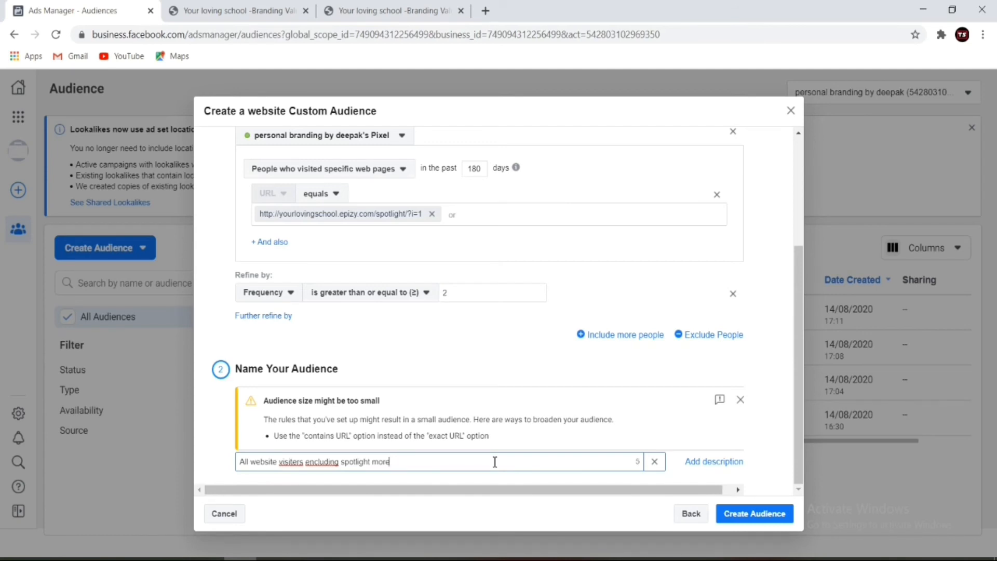
pyautogui.press('BackSpace')
pyautogui.press('BackSpace')
pyautogui.press('BackSpace')
pyautogui.press('BackSpace')
pyautogui.write('3 times')
pyautogui.click(755, 516)
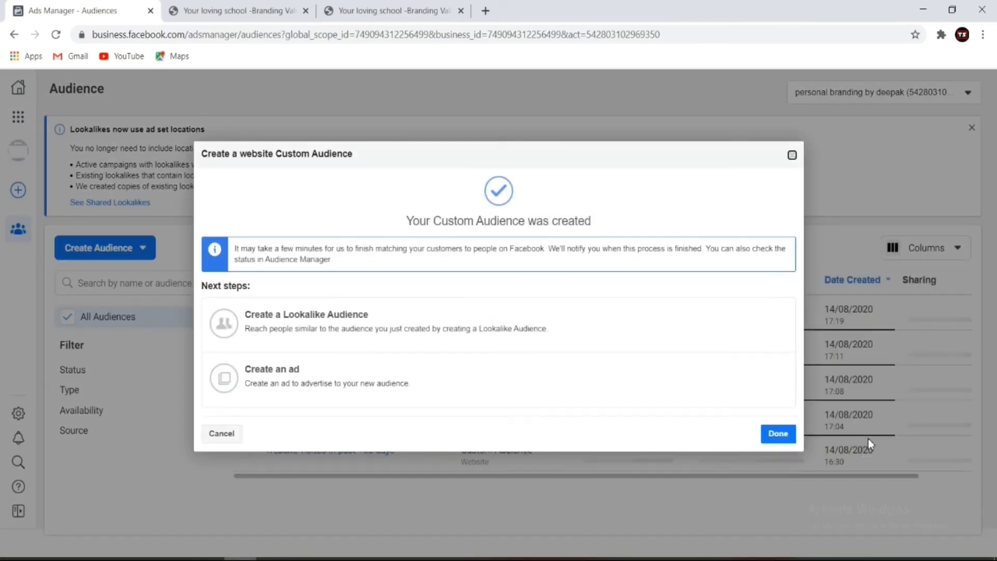
pyautogui.click(777, 434)
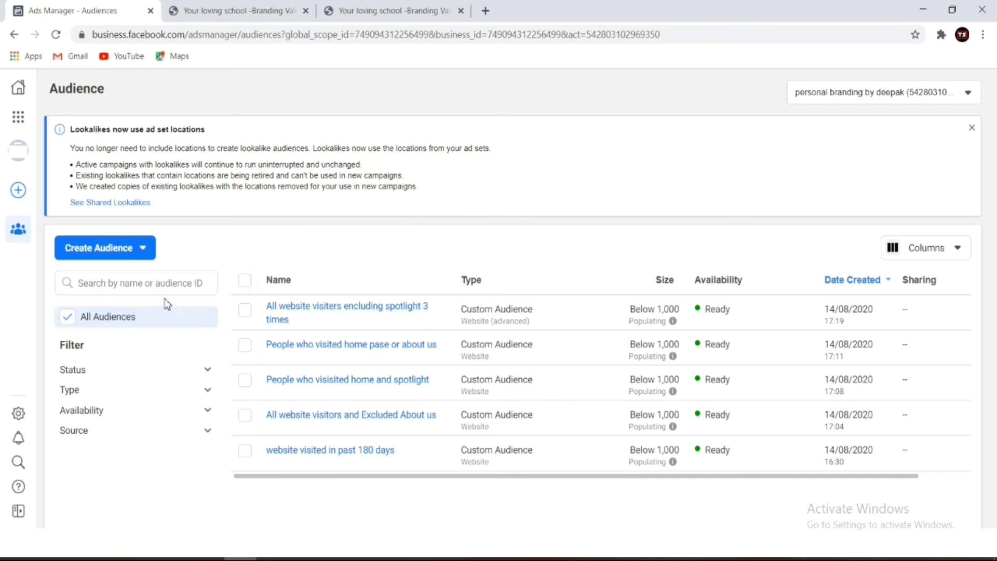
# Start a new custom audience that uses website traffic as its source
pyautogui.click(128, 250)
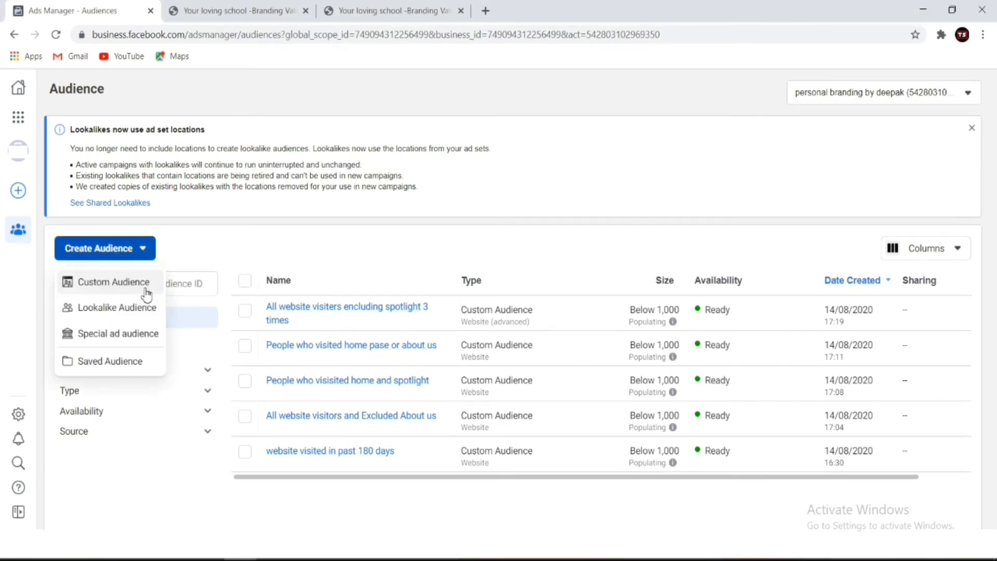
pyautogui.click(138, 283)
pyautogui.click(277, 194)
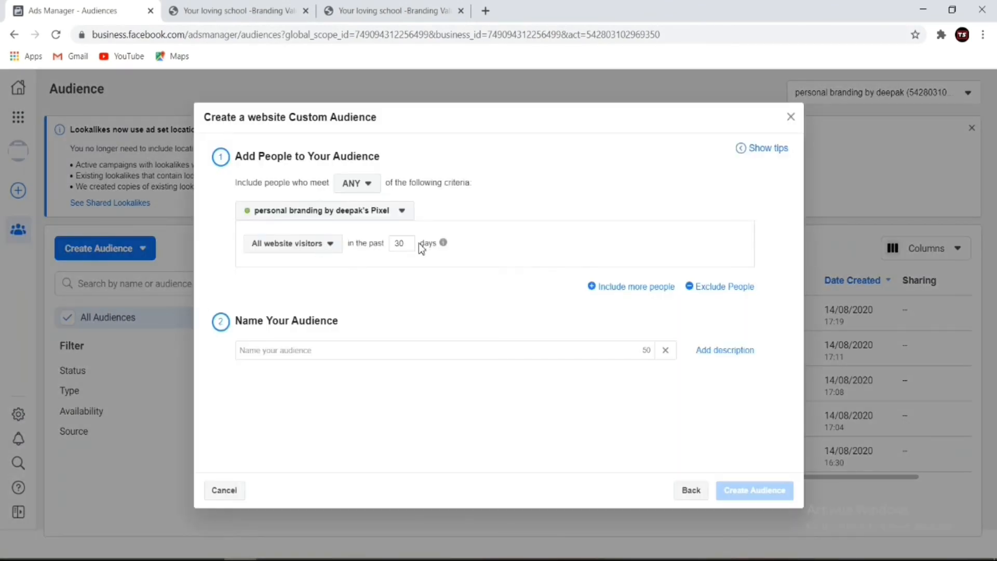
# Set the all website visitors criterion to the past 180 days
pyautogui.press('BackSpace')
pyautogui.press('BackSpace')
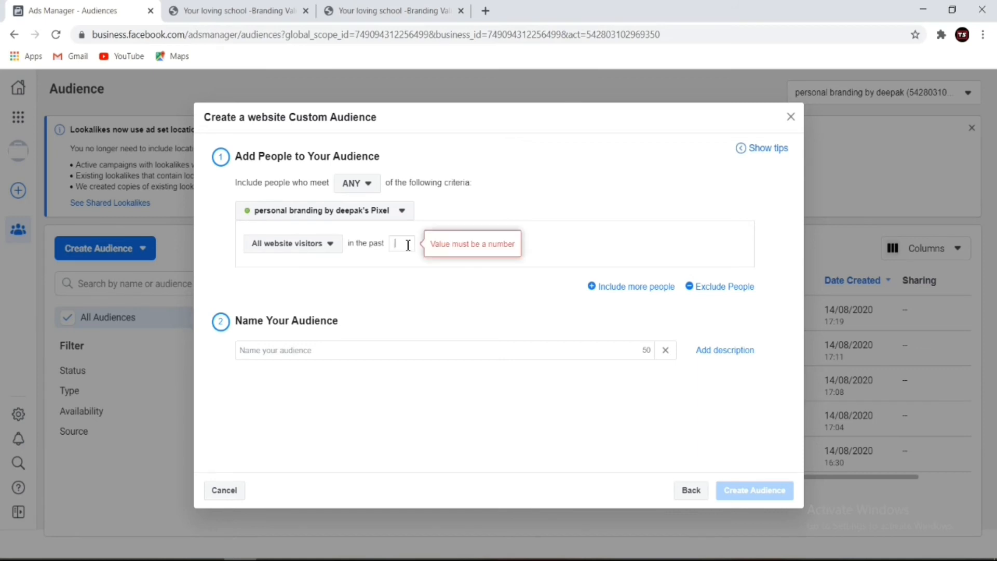
pyautogui.write('30')
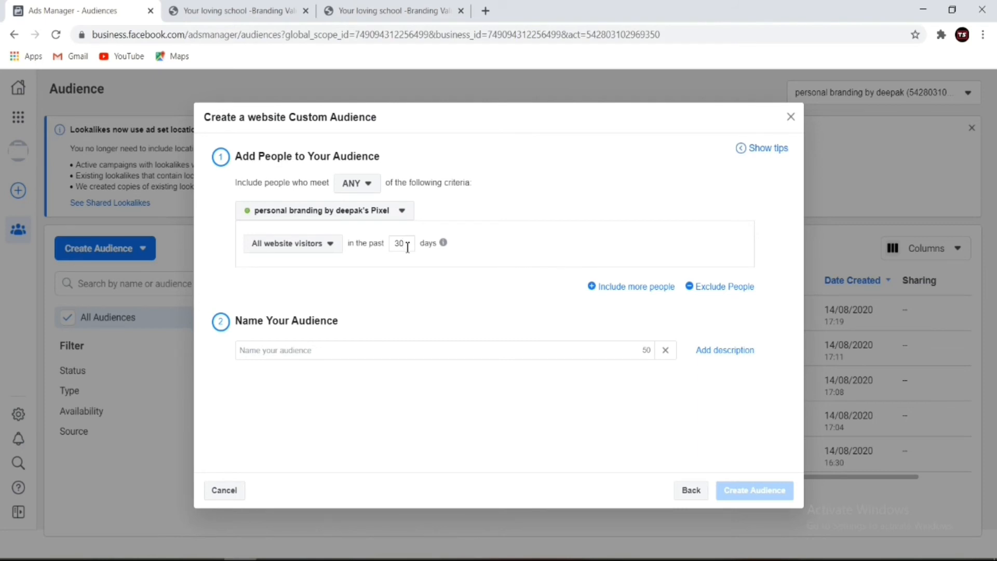
pyautogui.press('BackSpace')
pyautogui.press('BackSpace')
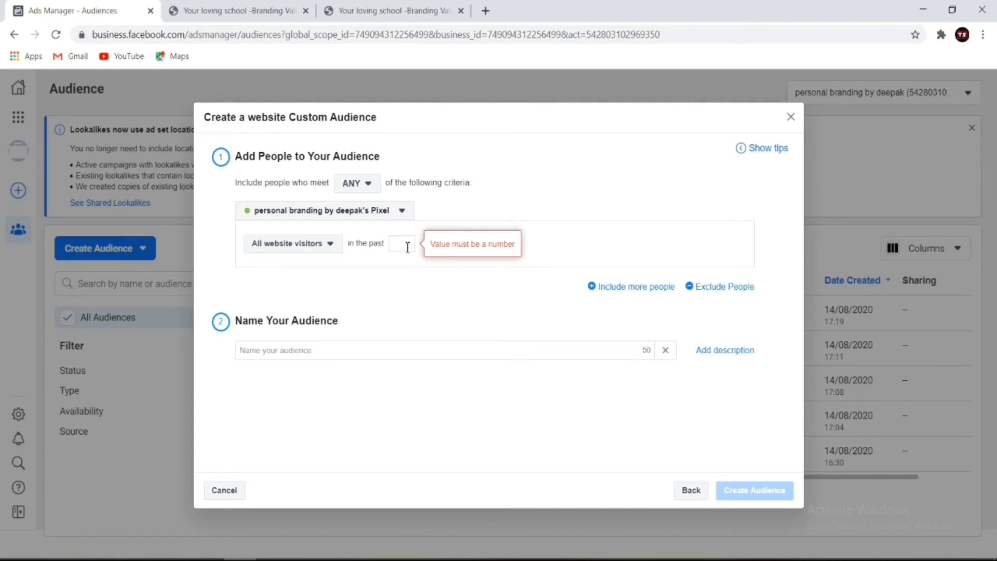
pyautogui.write('810')
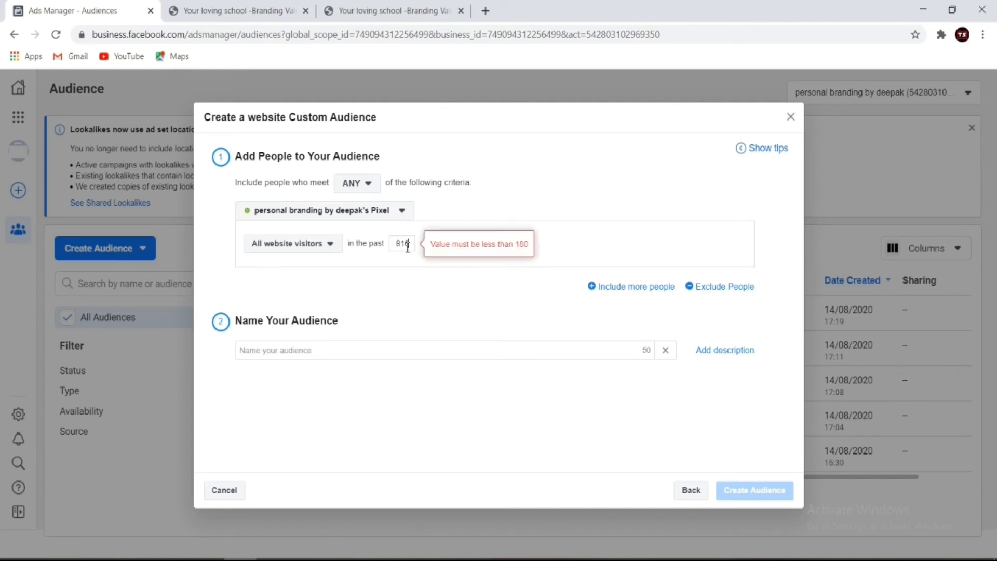
pyautogui.press('BackSpace')
pyautogui.press('BackSpace')
pyautogui.press('BackSpace')
pyautogui.write('180')
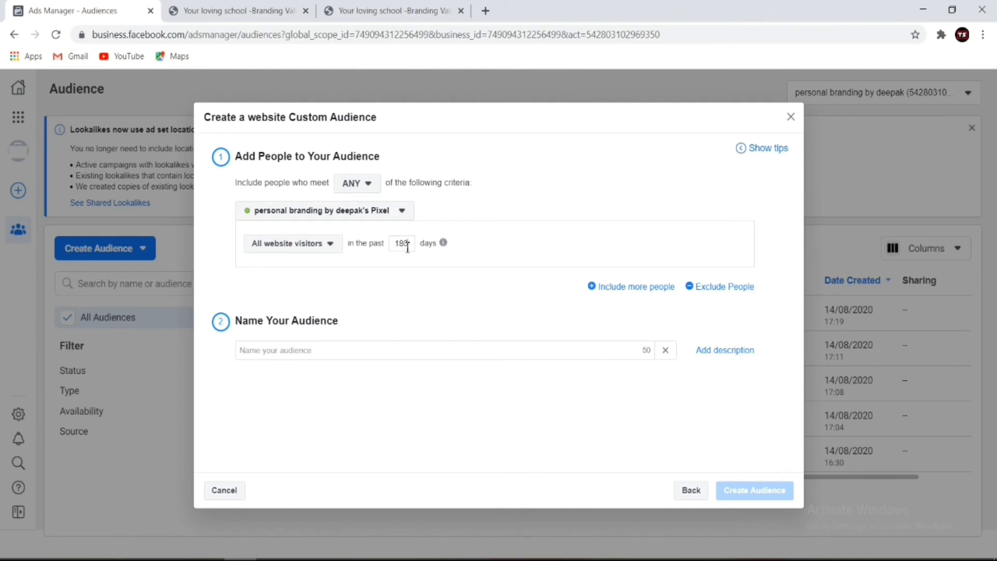
# Change the criterion to visitors by time spent, with the percentile at the top 25%
pyautogui.click(331, 251)
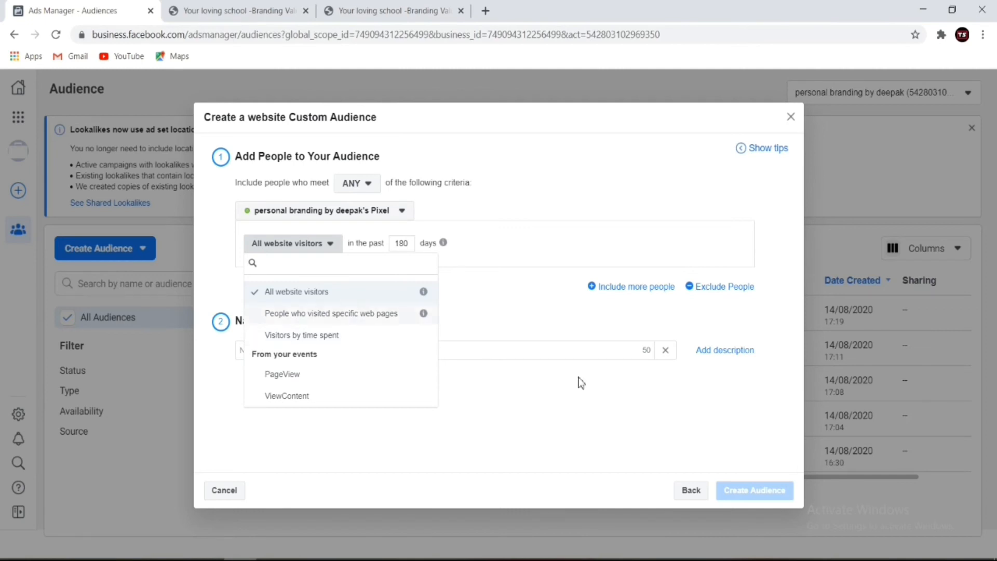
pyautogui.click(531, 301)
pyautogui.click(324, 247)
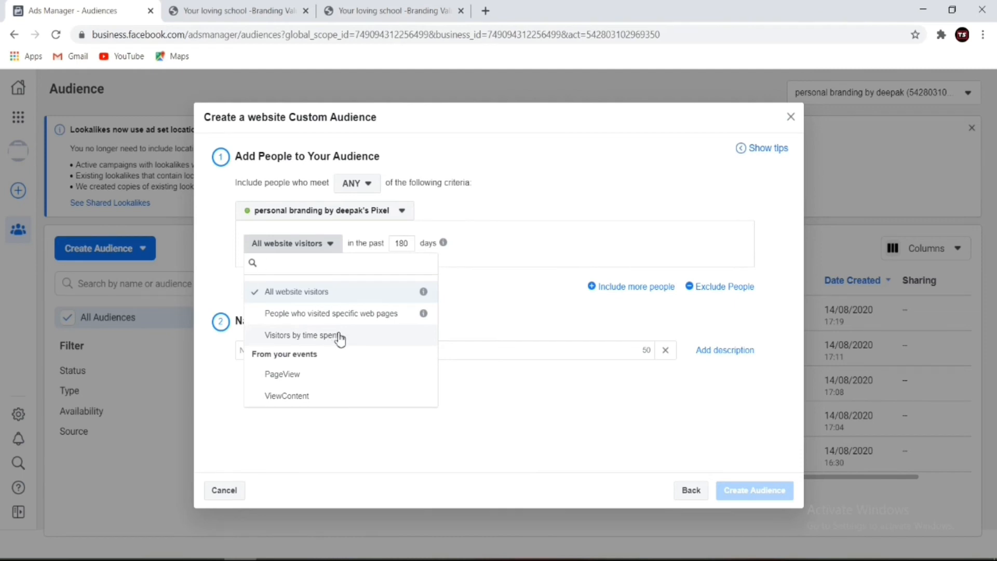
pyautogui.click(343, 337)
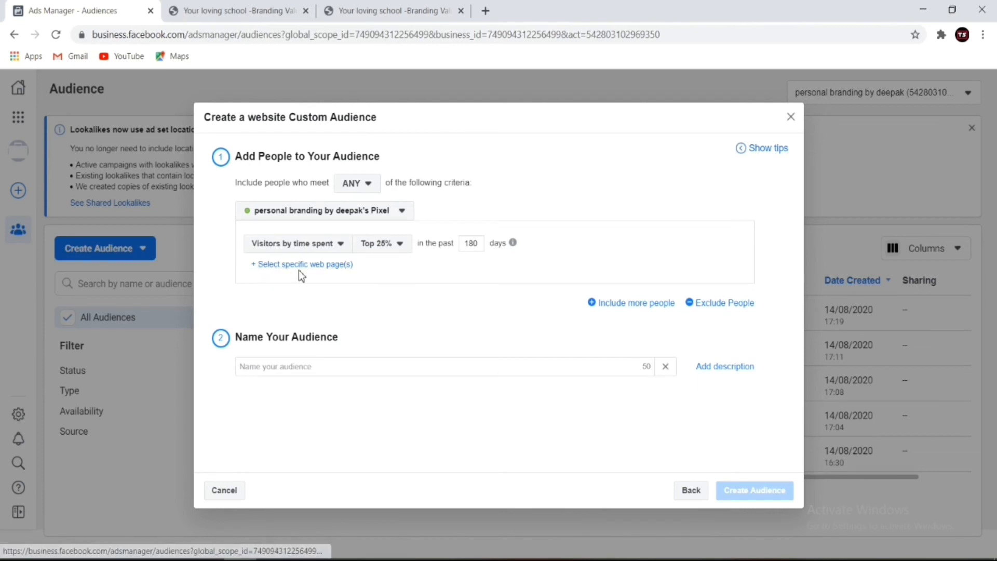
pyautogui.click(398, 245)
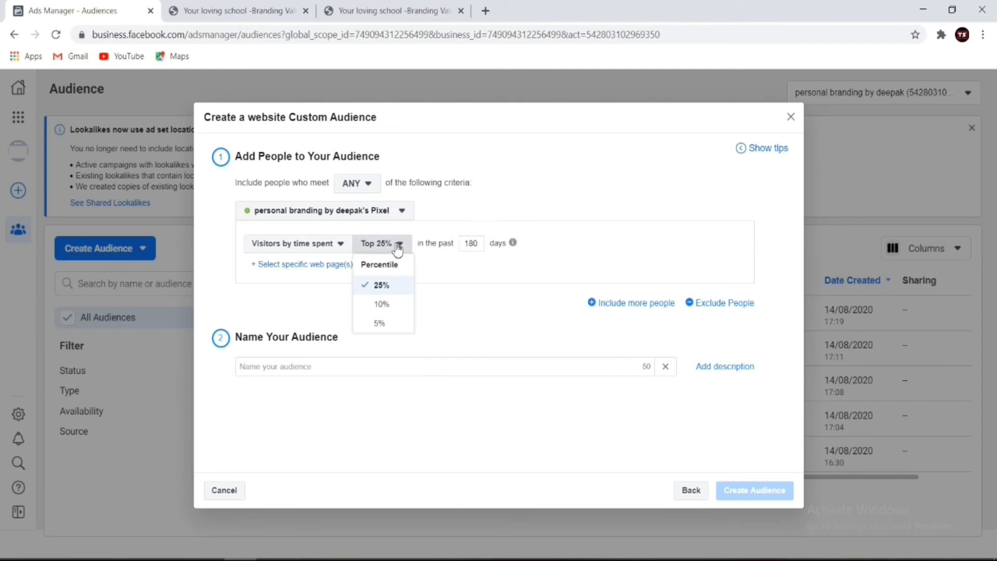
pyautogui.click(390, 287)
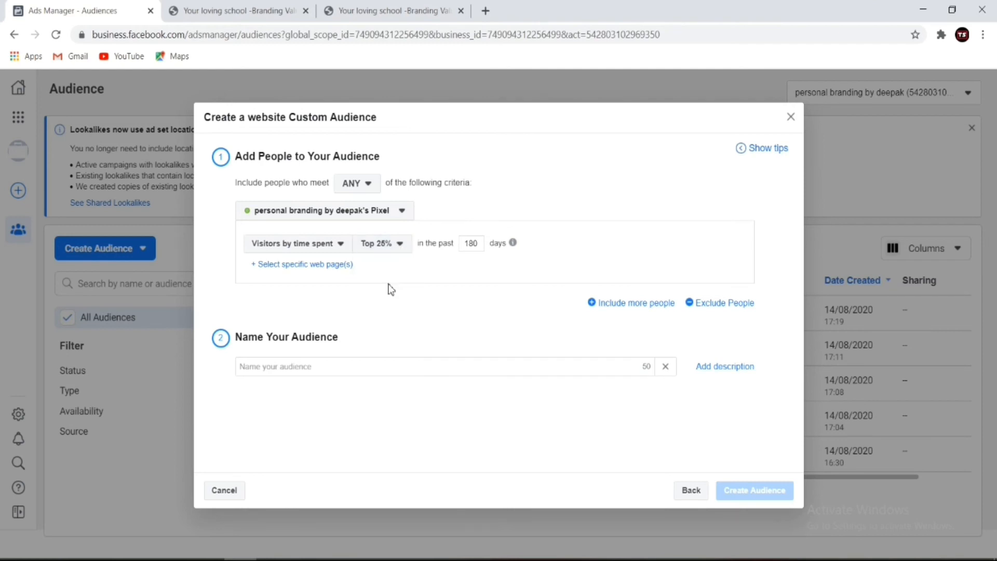
# Try the 10% and 5% time-spent percentiles and return the selection to 25%
pyautogui.click(402, 248)
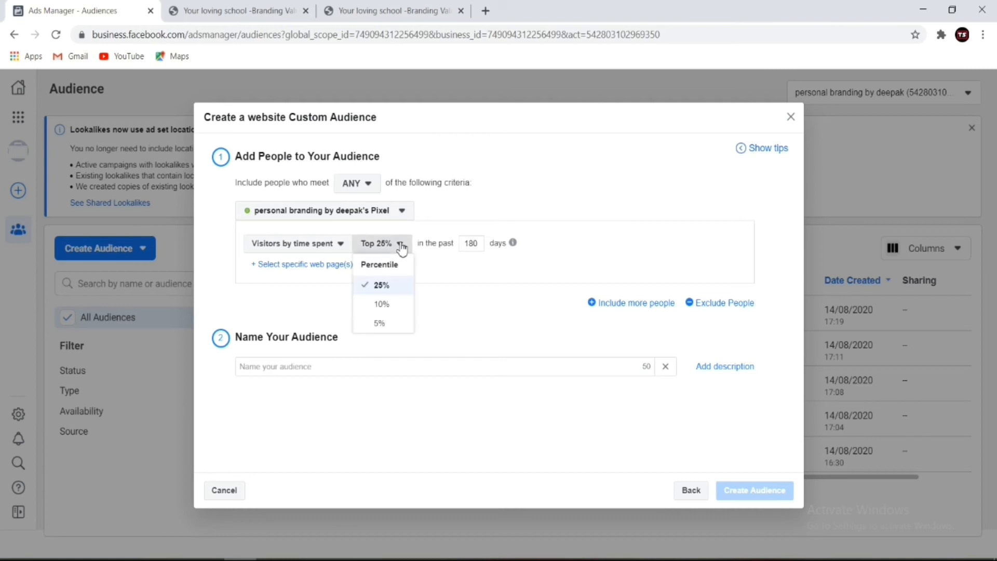
pyautogui.click(395, 302)
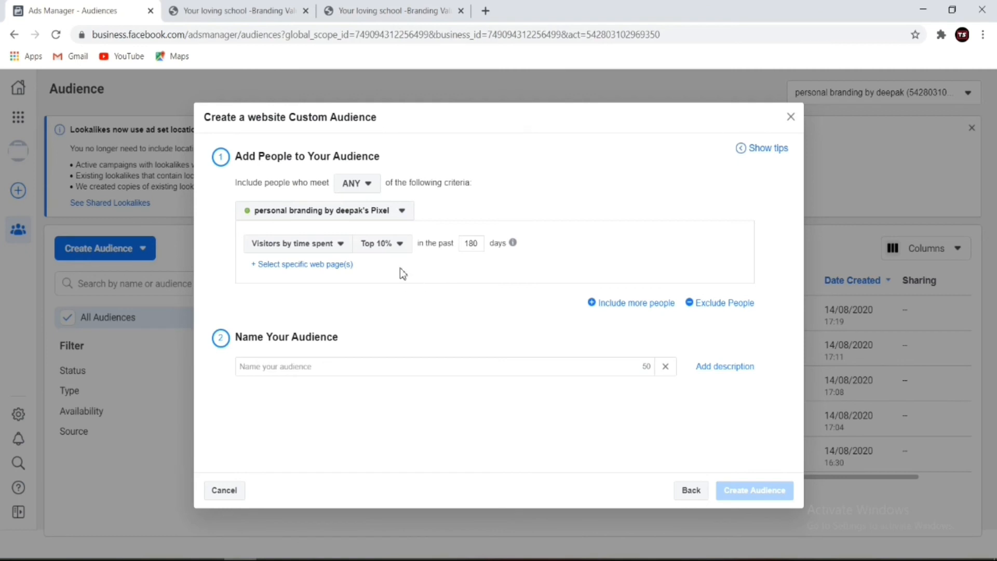
pyautogui.click(399, 245)
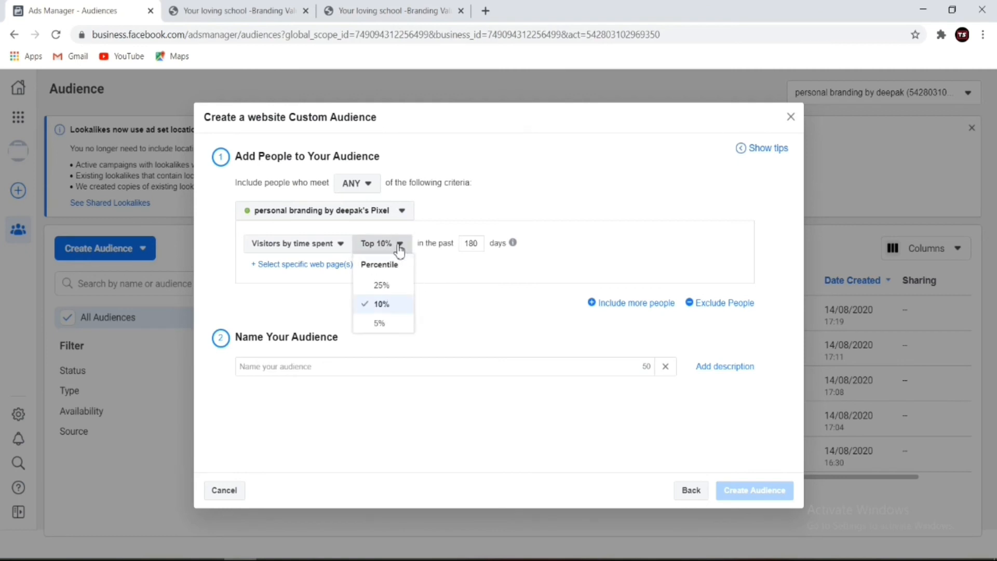
pyautogui.click(387, 325)
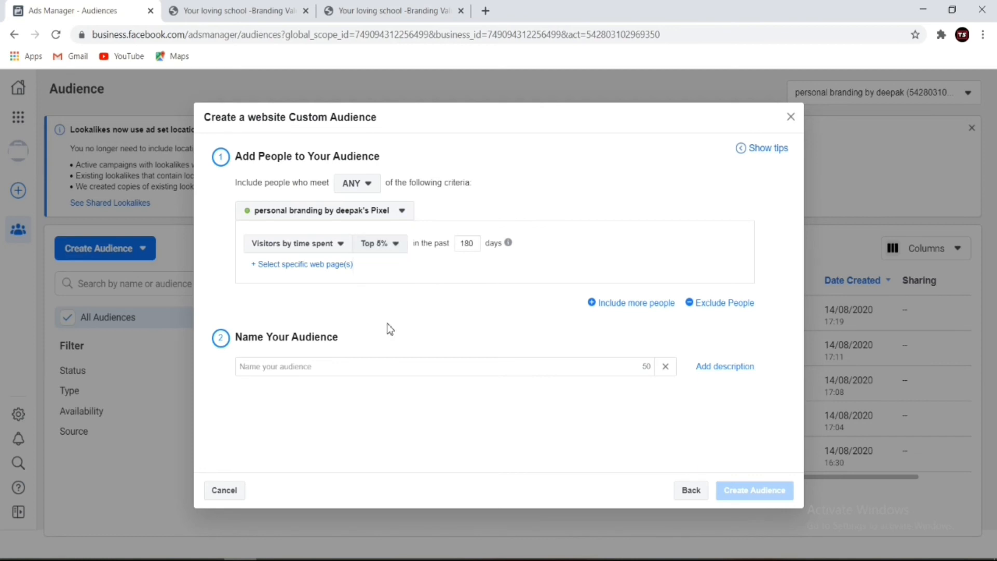
pyautogui.click(396, 244)
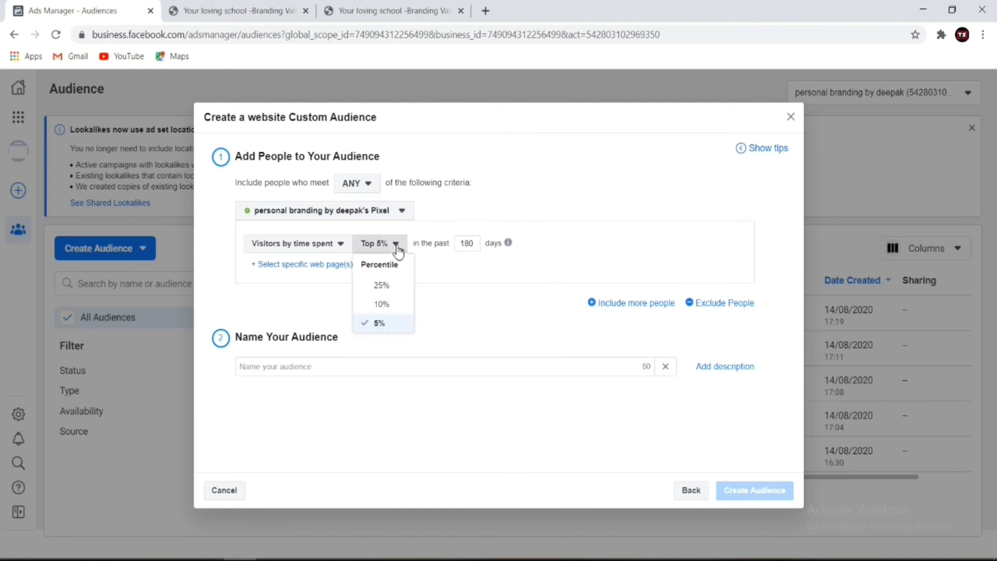
pyautogui.click(399, 287)
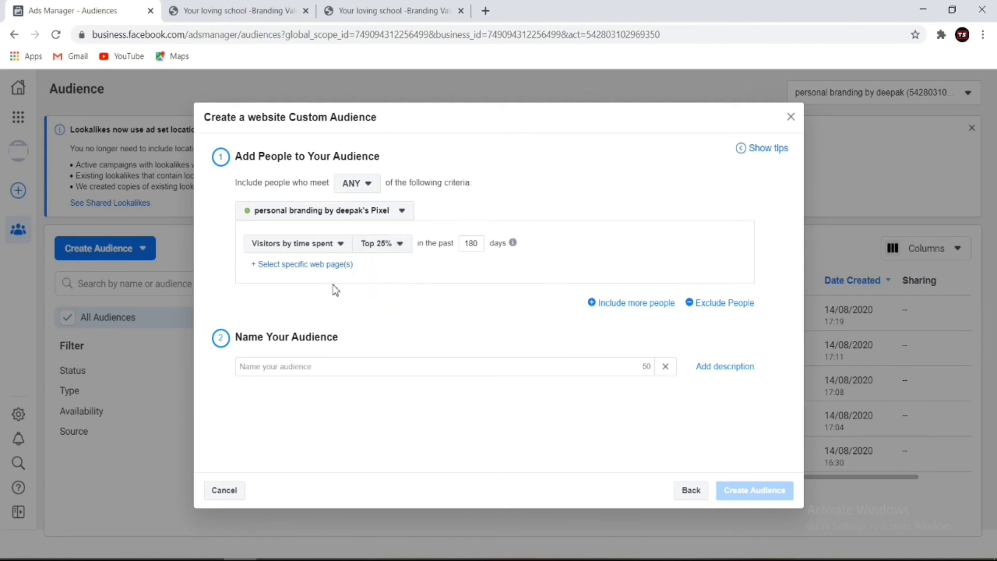
# Add a specific web page condition to the time-spent criterion and set its URL rule to equals
pyautogui.click(312, 267)
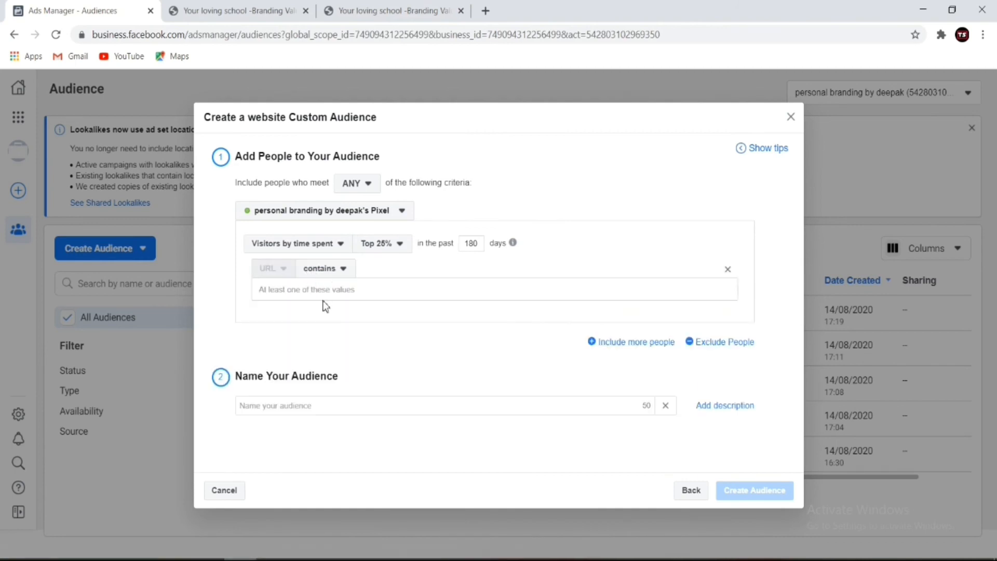
pyautogui.click(342, 270)
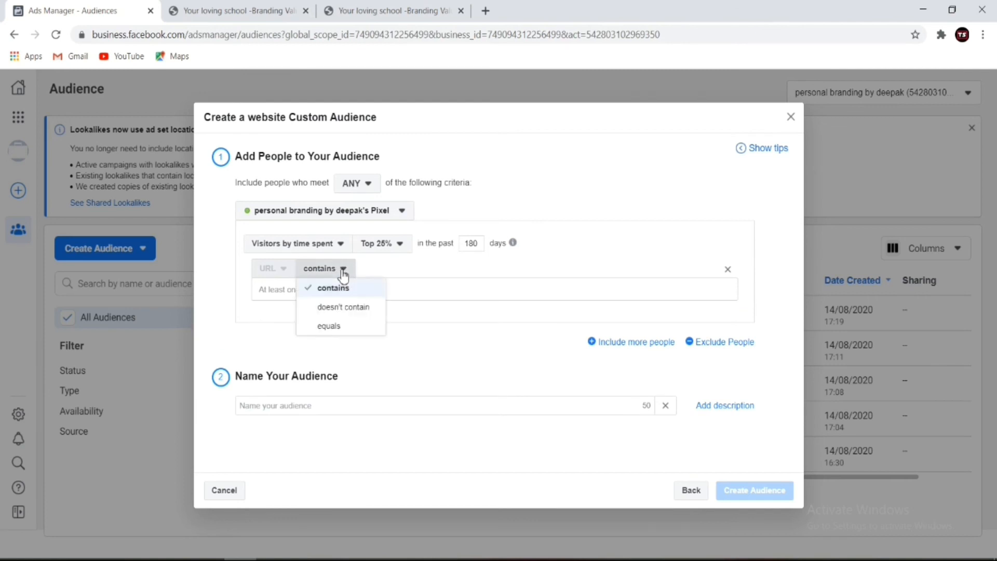
pyautogui.click(384, 269)
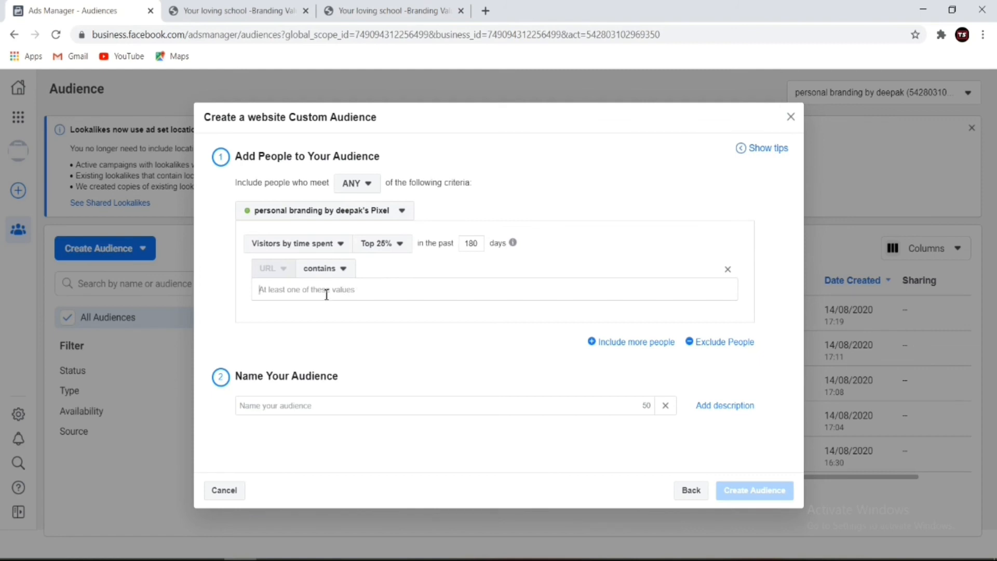
pyautogui.click(341, 269)
pyautogui.click(353, 326)
# Copy the About Us page's address from its browser tab and paste it as the URL value of the equals rule
pyautogui.click(228, 11)
pyautogui.moveTo(350, 35); pyautogui.dragTo(146, 35)
pyautogui.rightClick(202, 33)
pyautogui.click(244, 109)
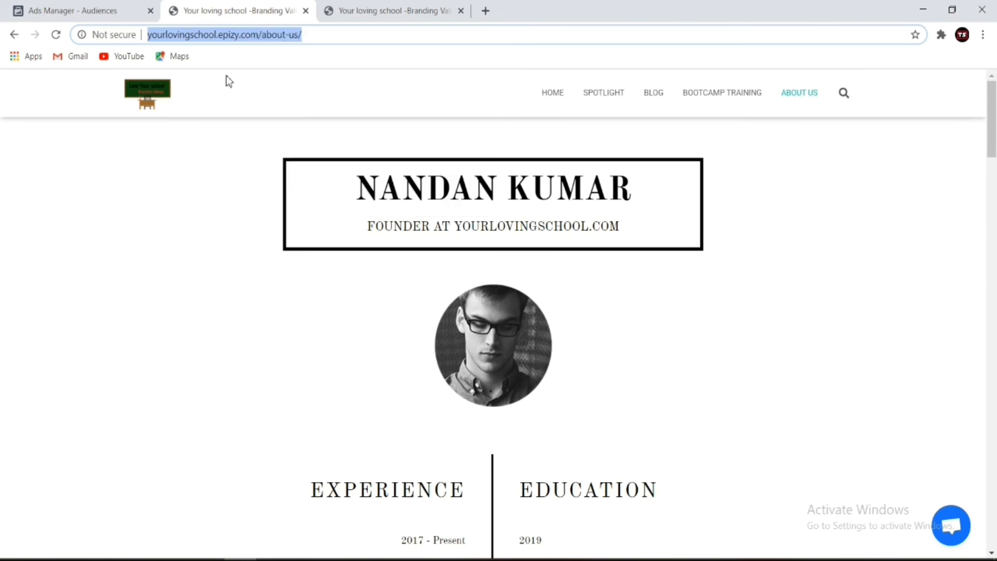
pyautogui.click(95, 15)
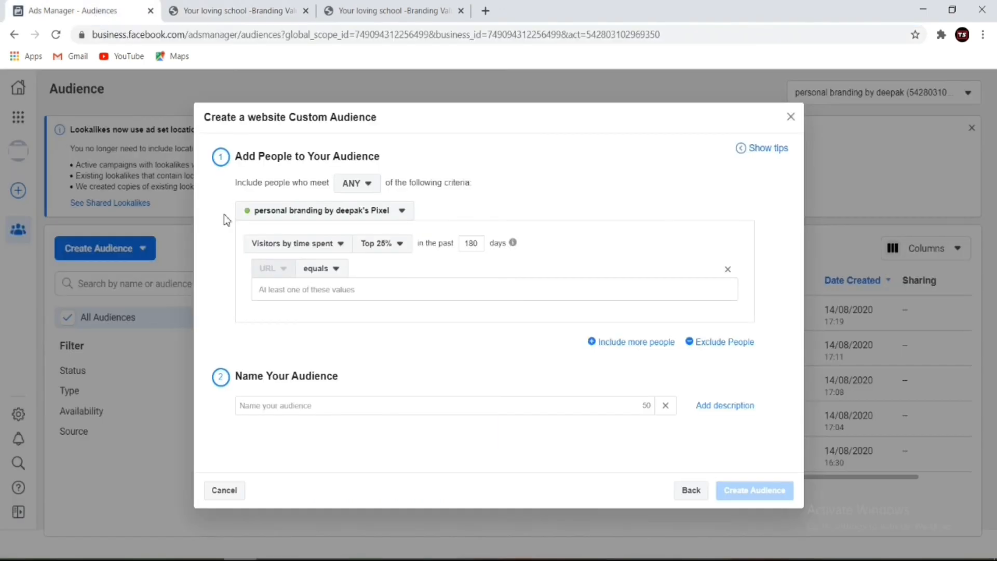
pyautogui.rightClick(306, 292)
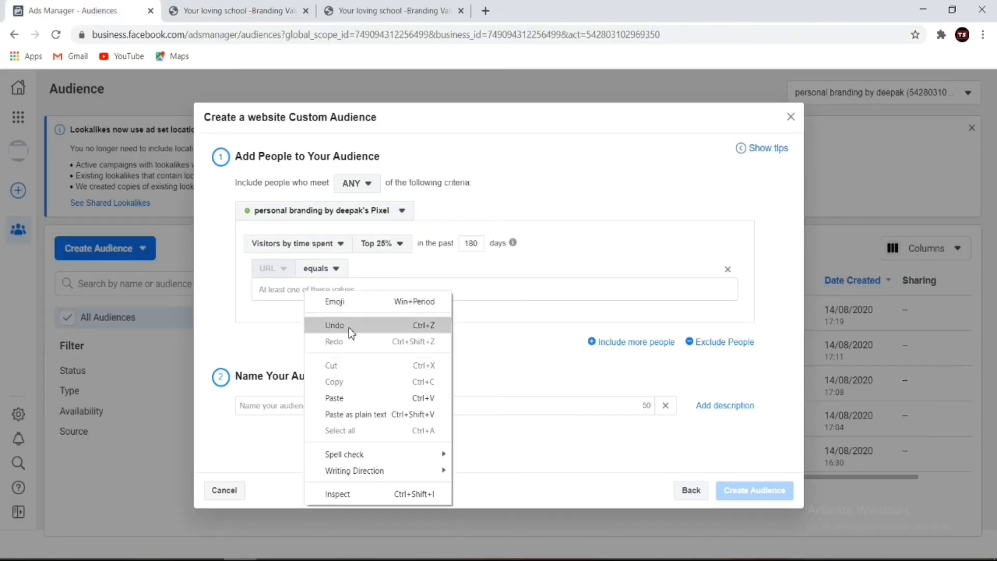
pyautogui.click(372, 391)
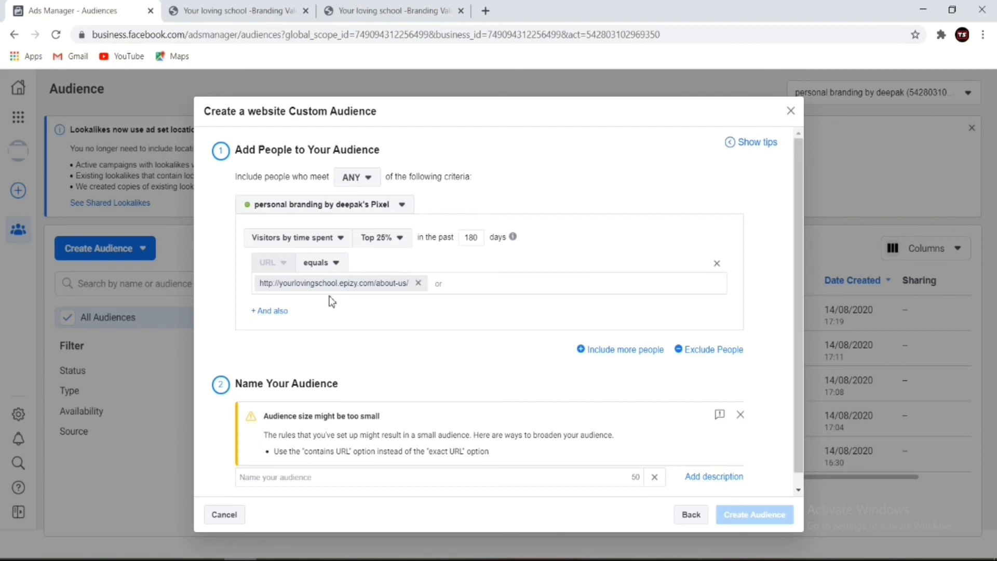
# Add a second URL condition that contains the copied Spotlight page address, yourlovingschool.epizy.com/spotlight/?i=1
pyautogui.click(272, 311)
pyautogui.scroll(-2, 330, 346)
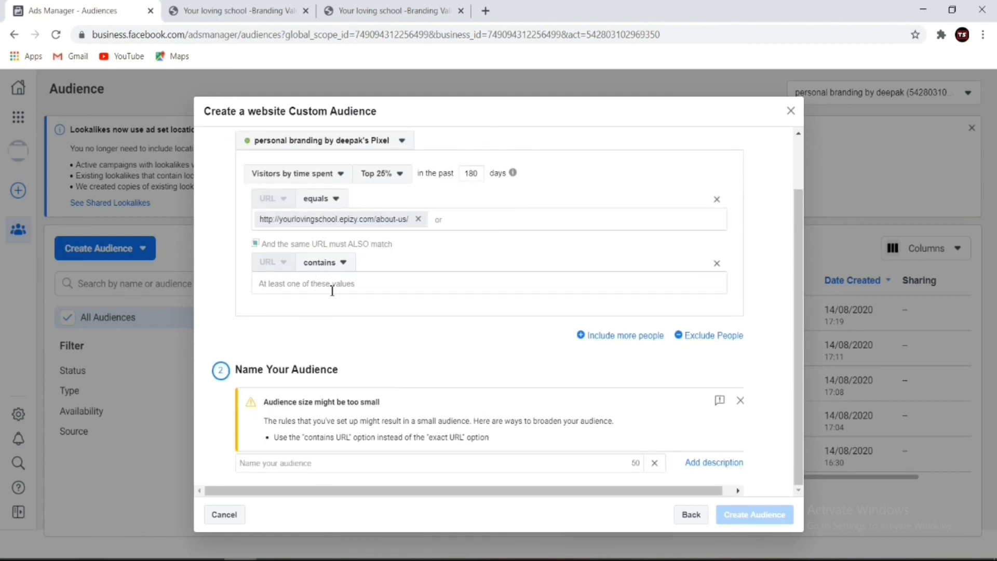
pyautogui.click(390, 11)
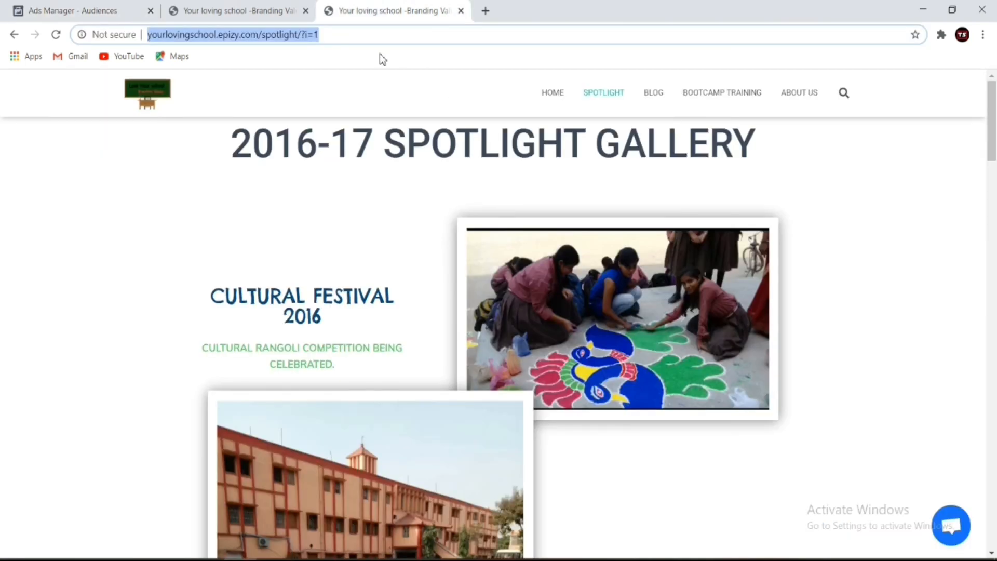
pyautogui.click(361, 35)
pyautogui.moveTo(360, 34); pyautogui.dragTo(148, 36)
pyautogui.rightClick(189, 33)
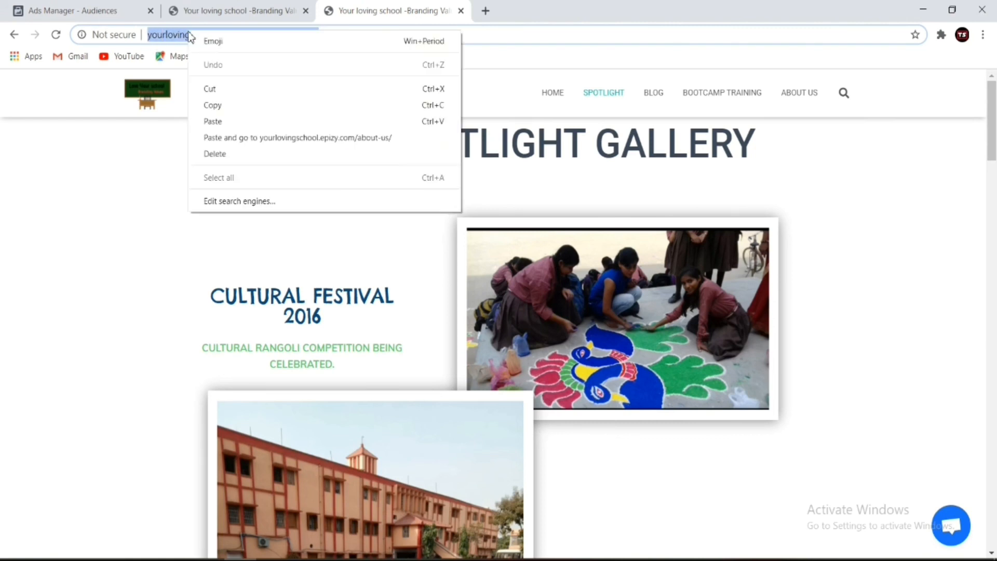
pyautogui.click(269, 105)
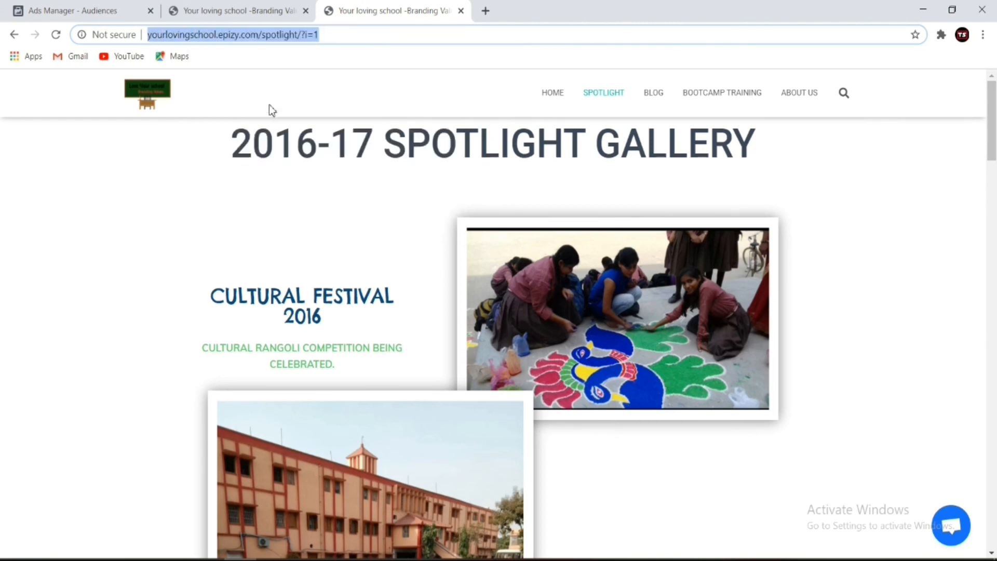
pyautogui.click(106, 12)
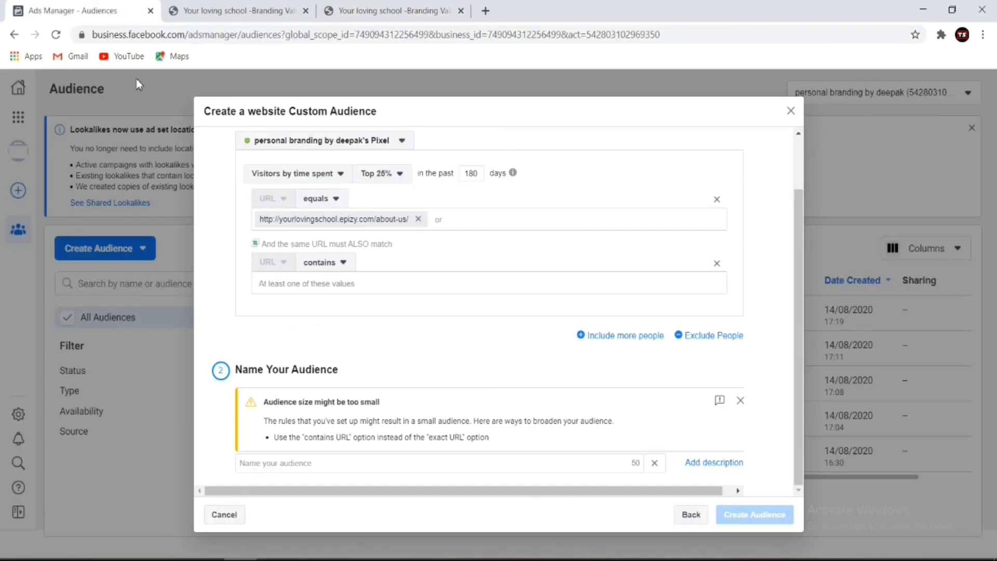
pyautogui.rightClick(371, 281)
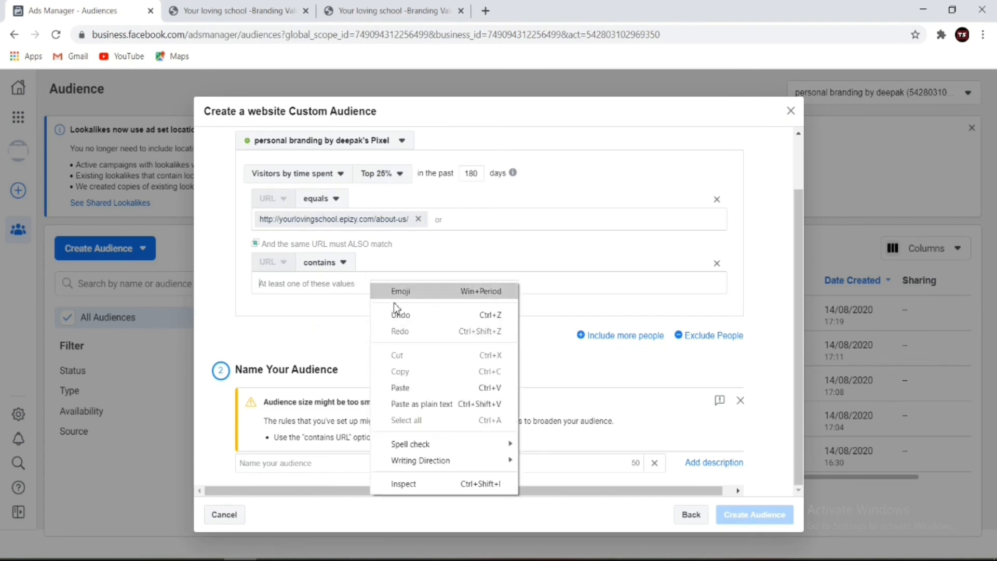
pyautogui.click(452, 394)
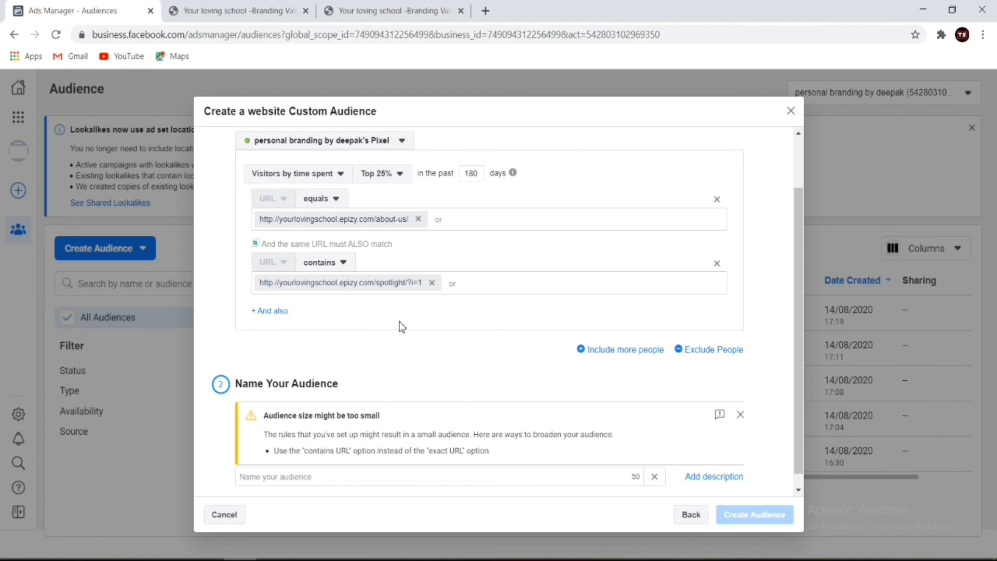
# Remove both URL conditions from the time-spent criterion
pyautogui.click(717, 263)
pyautogui.click(717, 248)
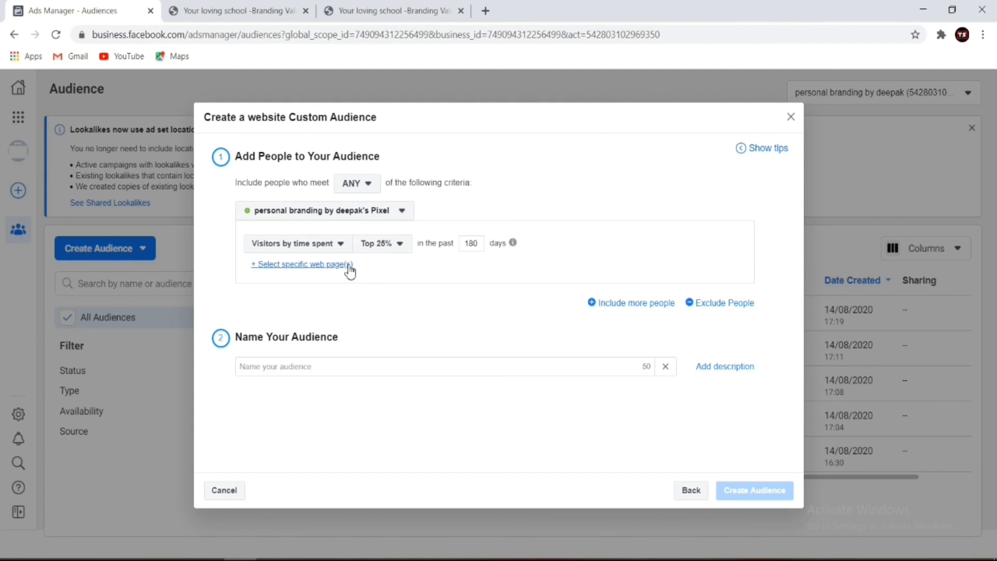
# Name the audience "Time spend 25%", create it and close the creation confirmation
pyautogui.click(439, 367)
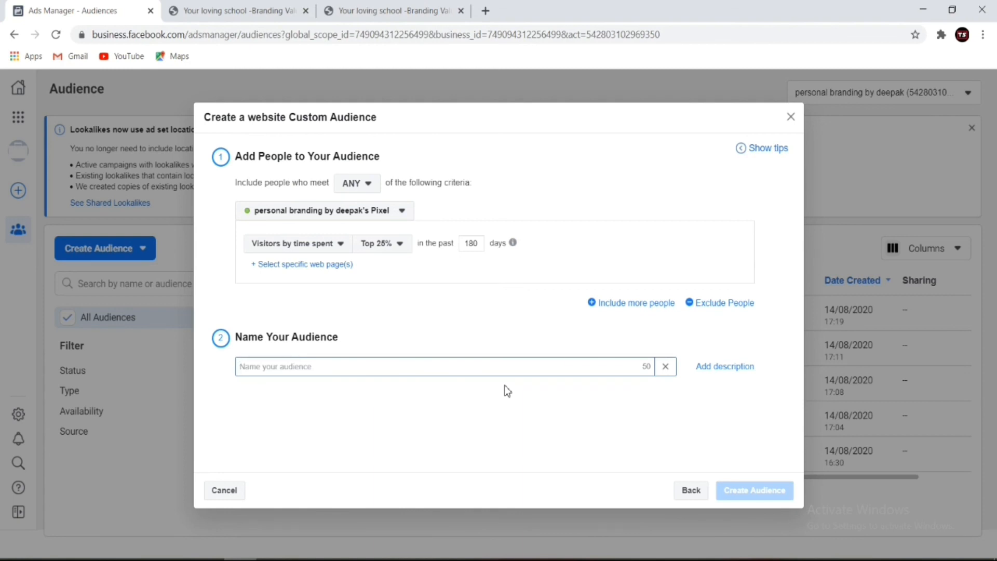
pyautogui.write('T')
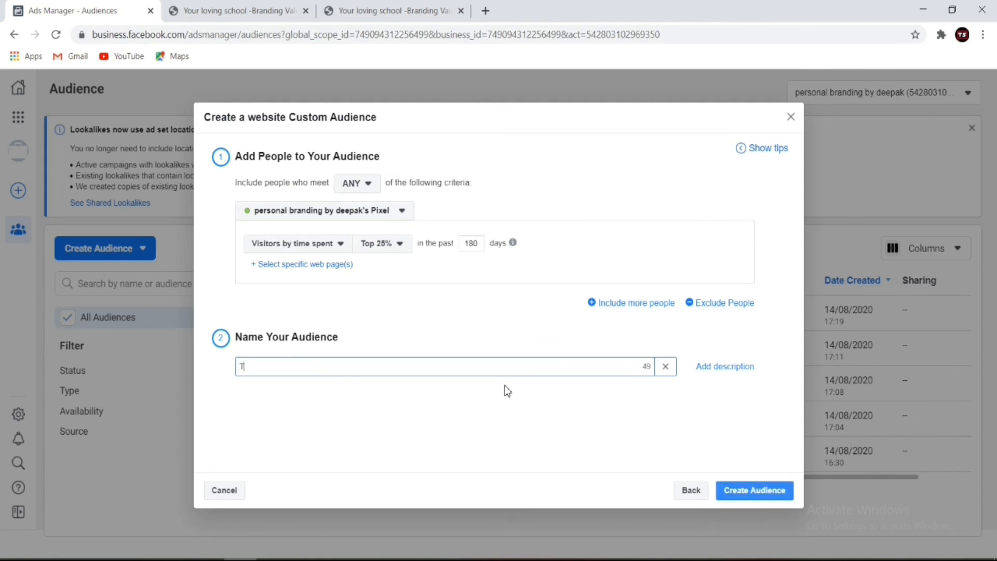
pyautogui.write('ime s')
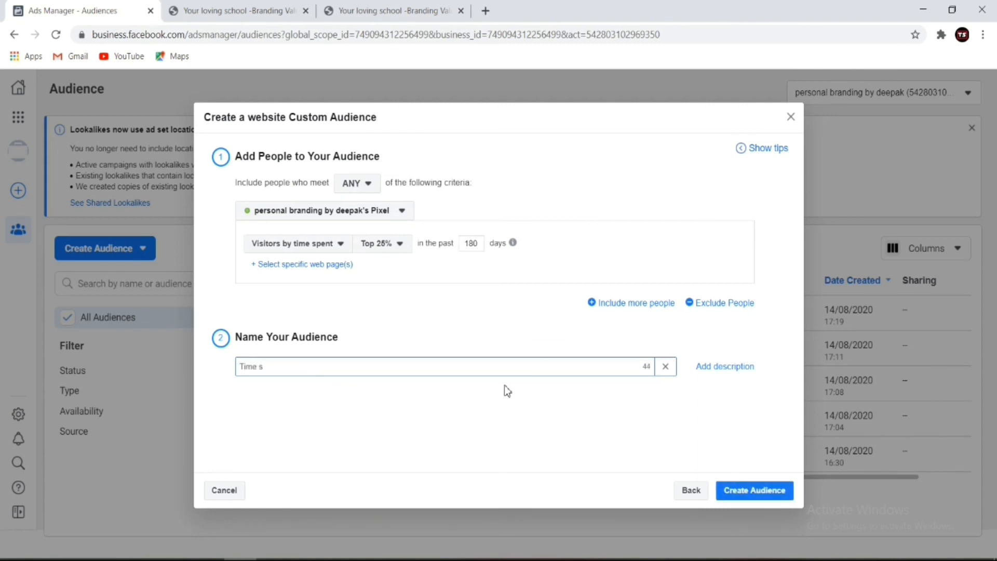
pyautogui.write('pend 25%')
pyautogui.click(769, 491)
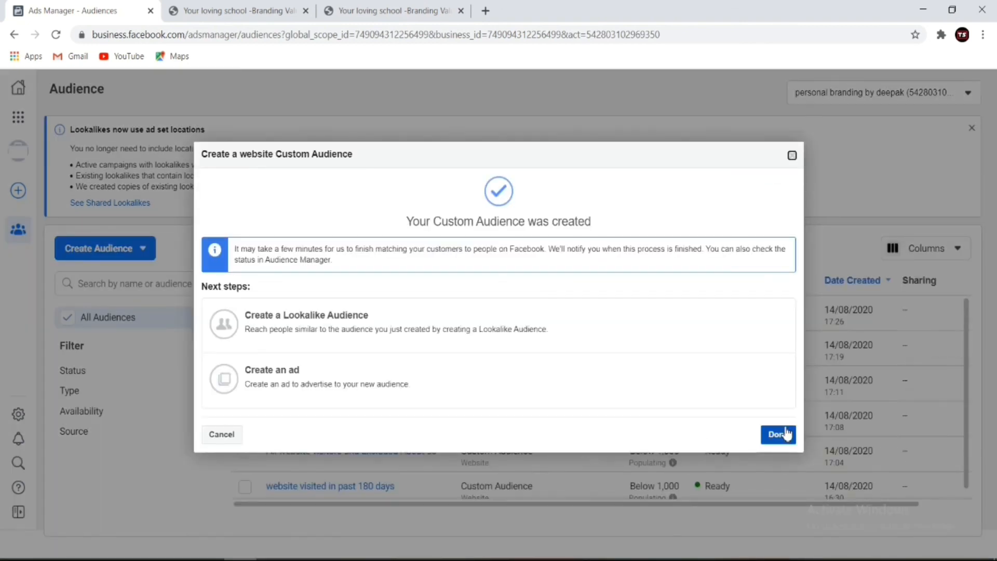
pyautogui.click(778, 435)
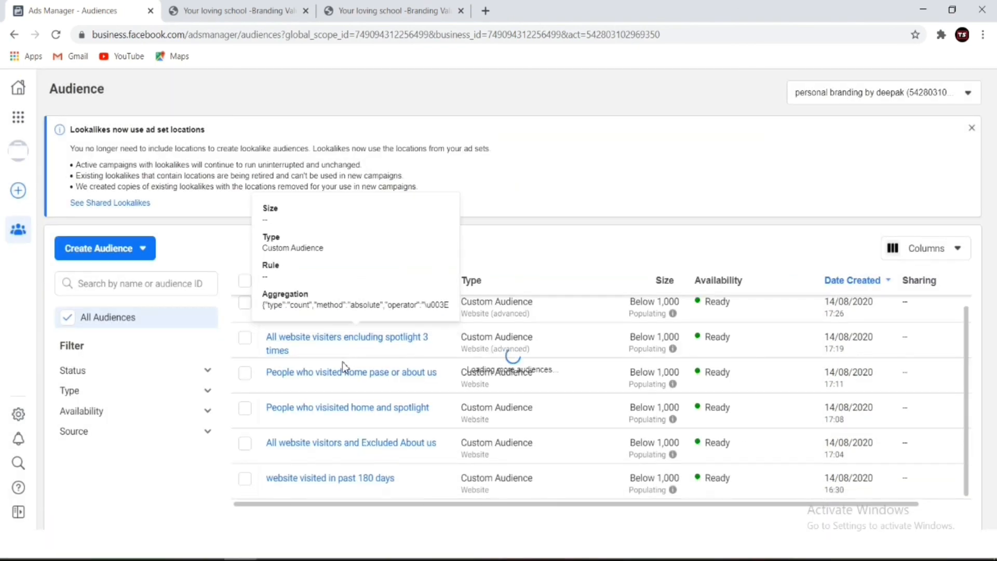
# Start a new custom audience with the website as its source and look through the available visitor and event criteria
pyautogui.click(132, 251)
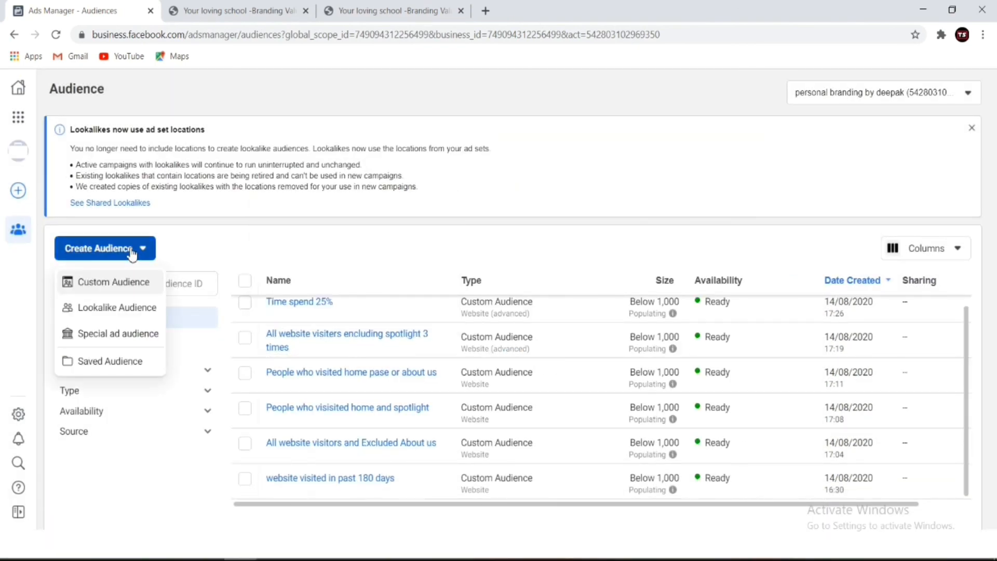
pyautogui.click(139, 284)
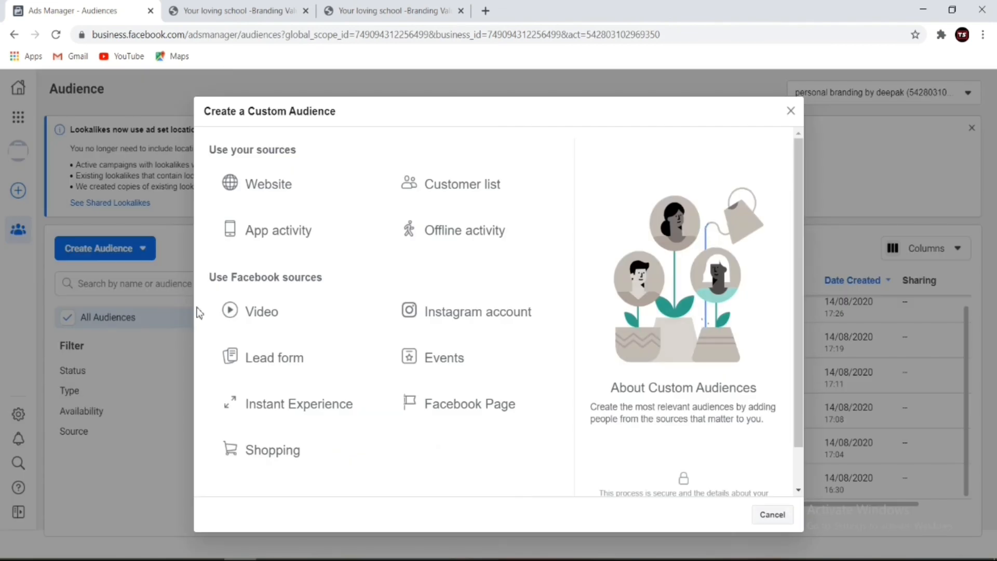
pyautogui.click(258, 146)
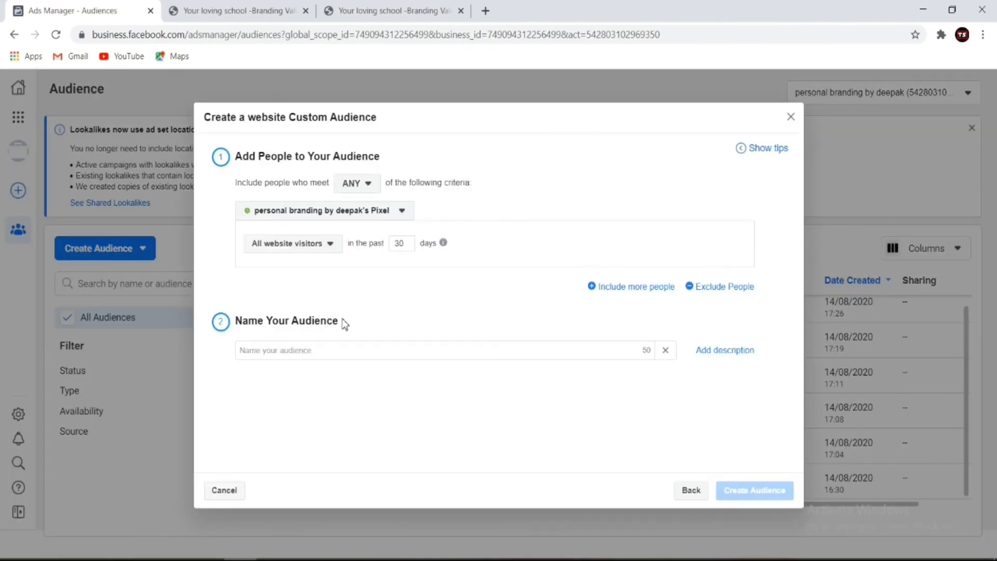
pyautogui.click(323, 247)
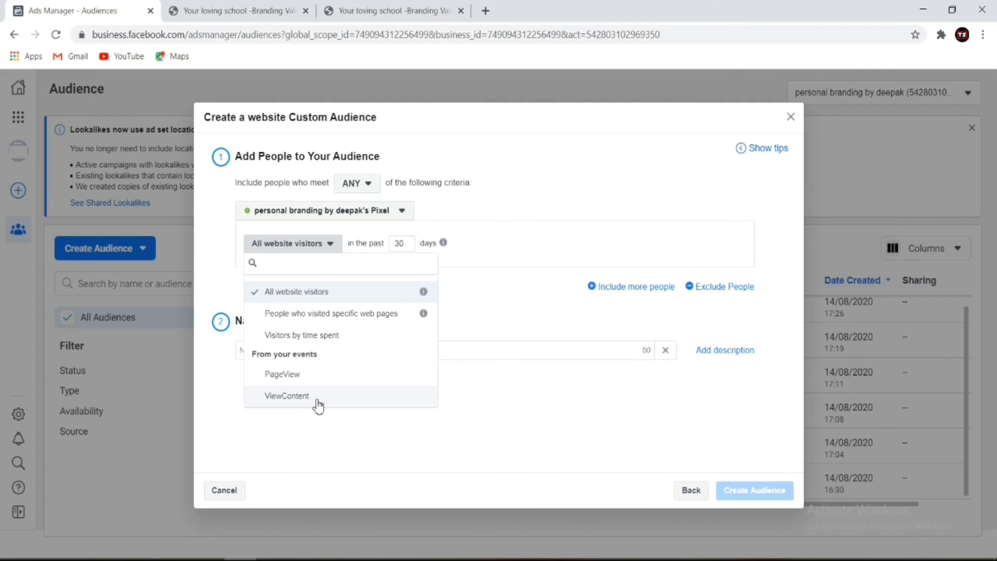
pyautogui.click(323, 428)
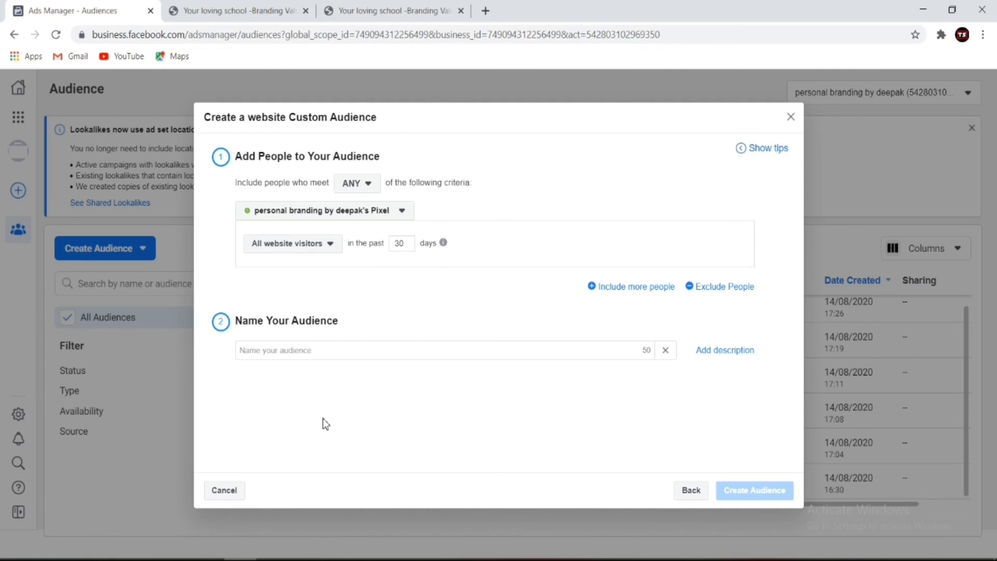